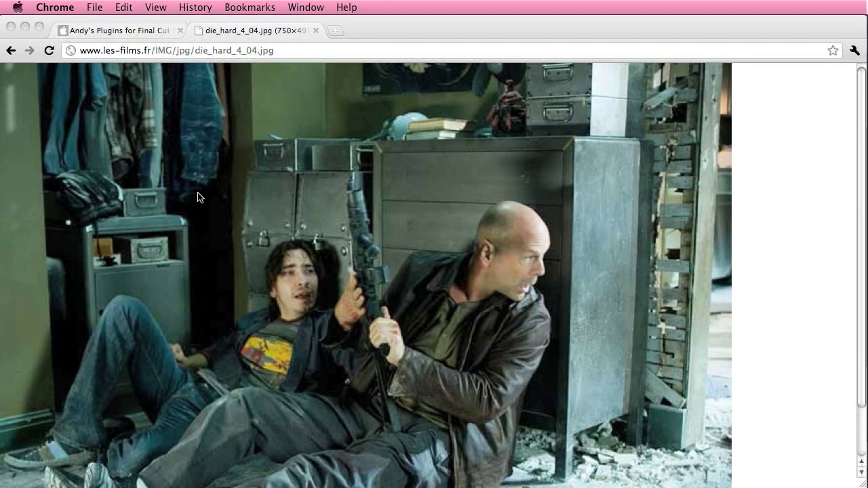
Step: Open the redgiantsoftware.com website in a new browser tab
{"action": "left_click", "coordinate": [335, 30]}
{"action": "type", "text": "re"}
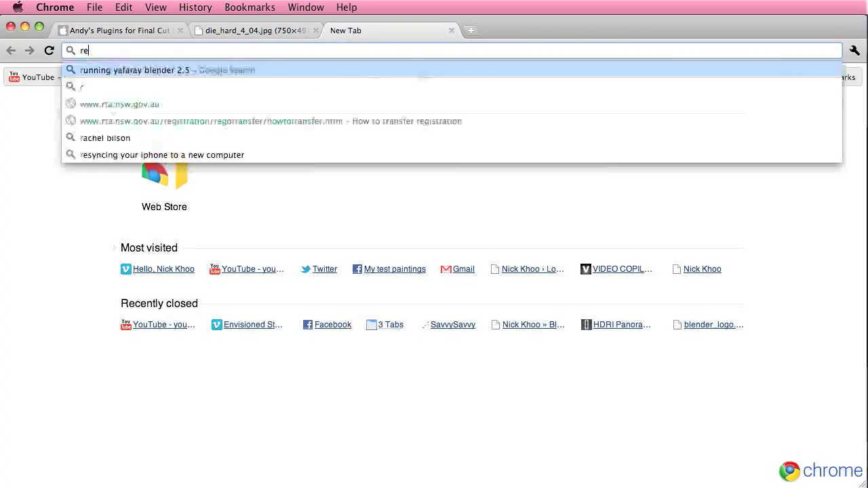
{"action": "type", "text": "dgiantsoftwa"}
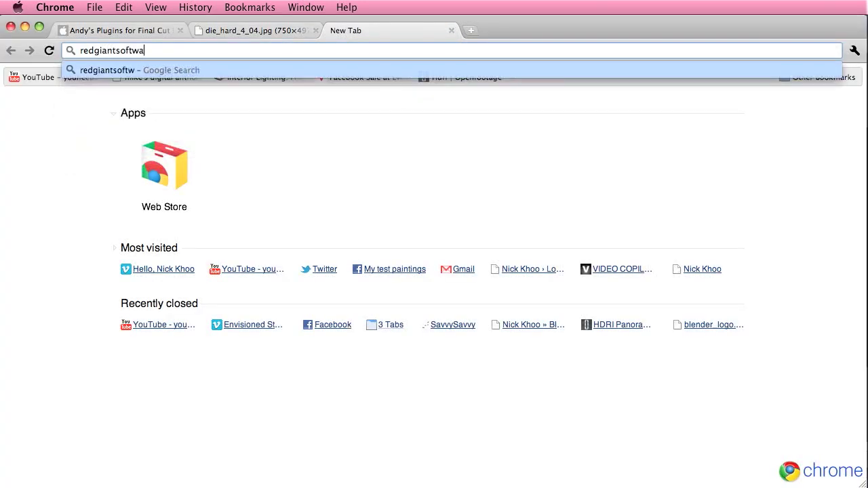
{"action": "type", "text": "re.com"}
{"action": "key", "text": "Return"}
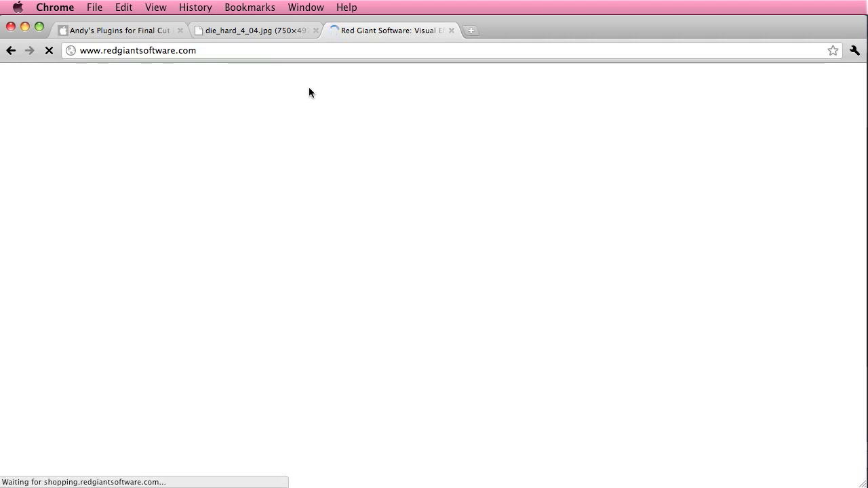
Step: Open the Magic Bullet Looks product page and look through its overview and highlights
{"action": "mouse_move", "coordinate": [331, 99]}
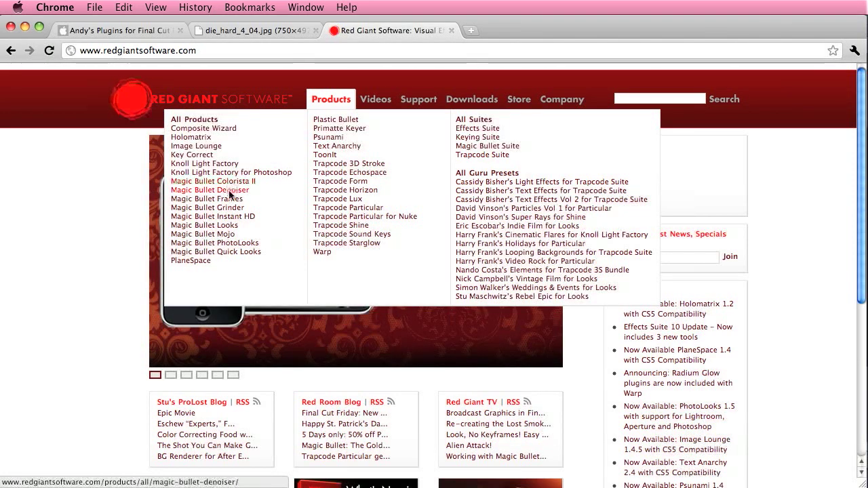
{"action": "left_click", "coordinate": [228, 228]}
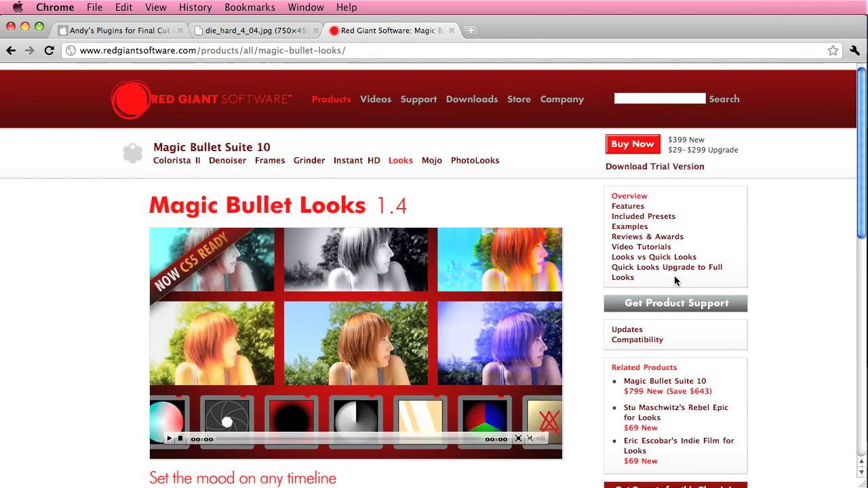
{"action": "scroll", "coordinate": [830, 258], "scroll_direction": "down", "scroll_amount": 5}
{"action": "scroll", "coordinate": [821, 263], "scroll_direction": "down", "scroll_amount": 7}
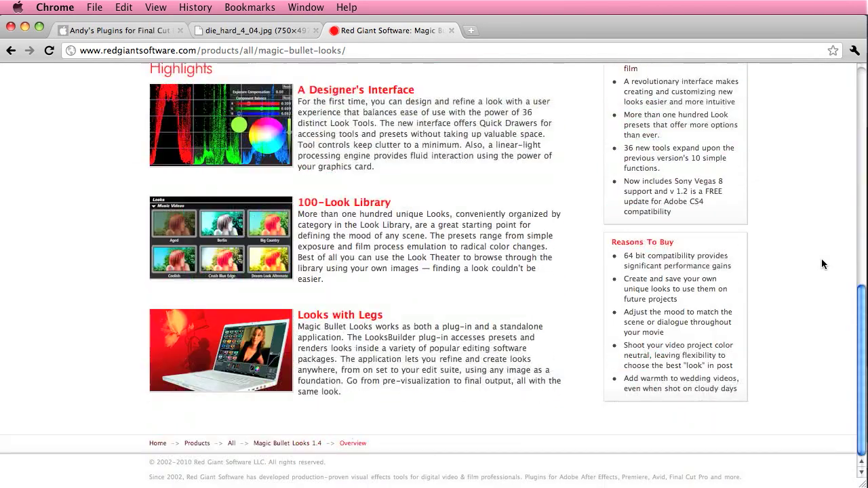
{"action": "scroll", "coordinate": [822, 263], "scroll_direction": "up", "scroll_amount": 7}
{"action": "scroll", "coordinate": [821, 263], "scroll_direction": "up", "scroll_amount": 4}
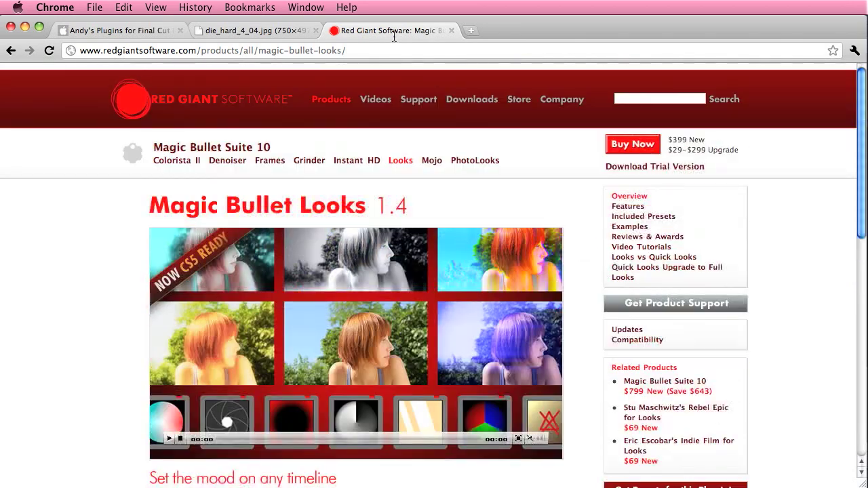
Step: View the die_hard_4_04.jpg reference still alongside the Magic Bullet Looks feature descriptions
{"action": "left_click", "coordinate": [255, 29]}
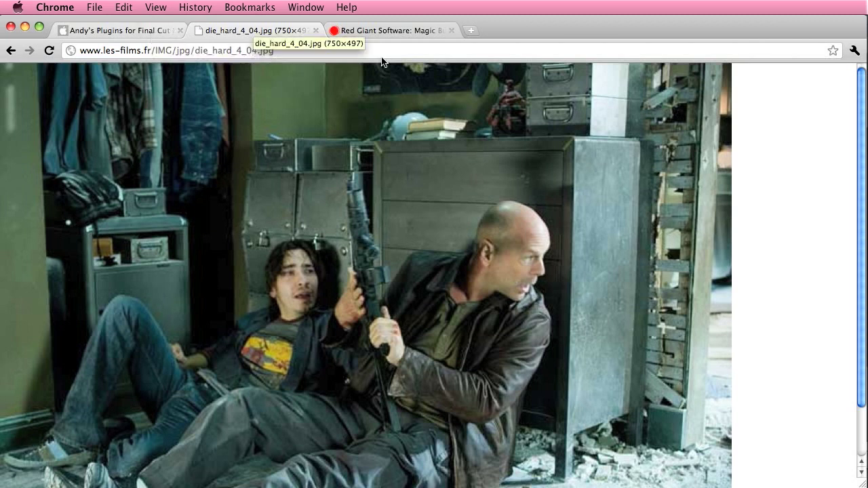
{"action": "left_click", "coordinate": [352, 31]}
{"action": "scroll", "coordinate": [419, 233], "scroll_direction": "down", "scroll_amount": 3}
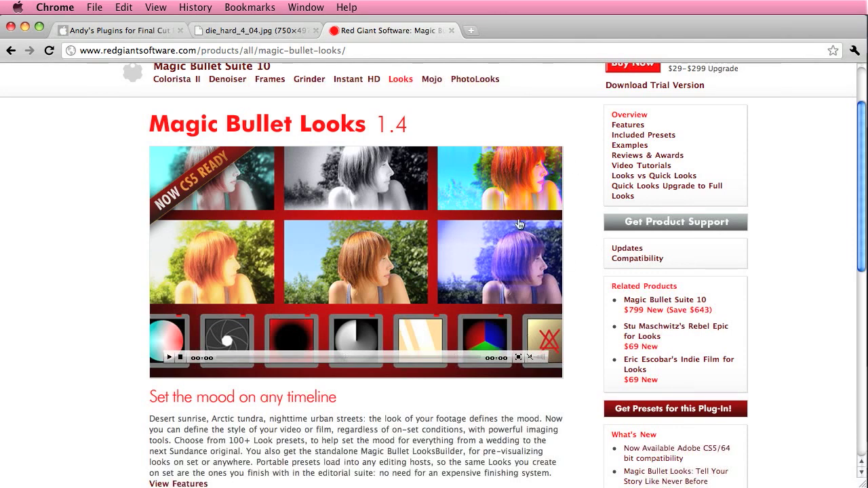
{"action": "scroll", "coordinate": [412, 273], "scroll_direction": "down", "scroll_amount": 4}
{"action": "scroll", "coordinate": [412, 273], "scroll_direction": "up", "scroll_amount": 1}
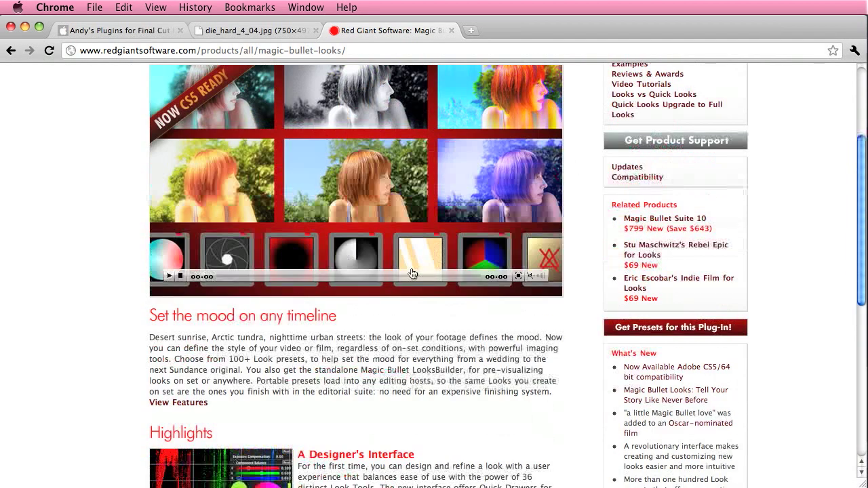
{"action": "scroll", "coordinate": [410, 277], "scroll_direction": "down", "scroll_amount": 10}
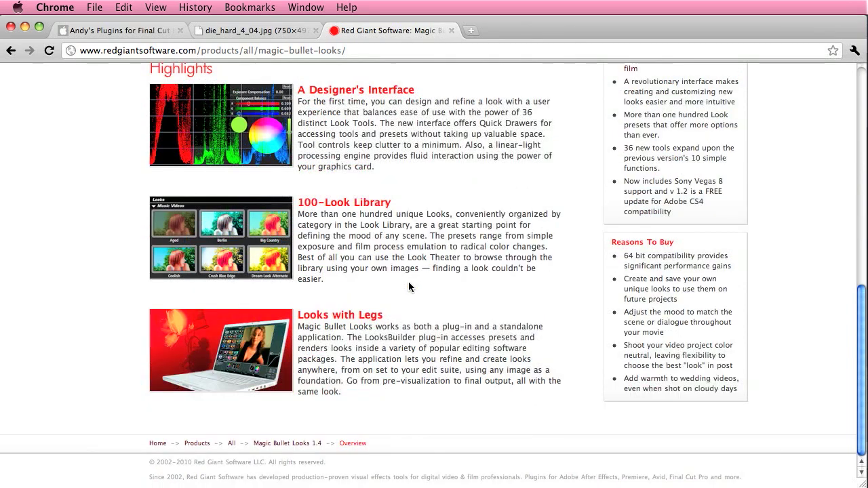
{"action": "scroll", "coordinate": [408, 281], "scroll_direction": "up", "scroll_amount": 13}
{"action": "left_click", "coordinate": [290, 36]}
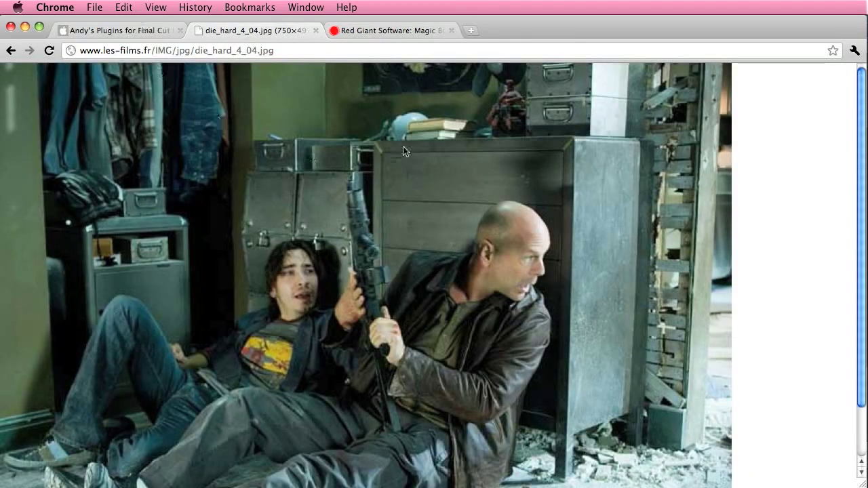
Step: Look through the Andy's Plugins for Final Cut Pro page for the Andy's Region Blur 3.5 entry
{"action": "left_click", "coordinate": [129, 31]}
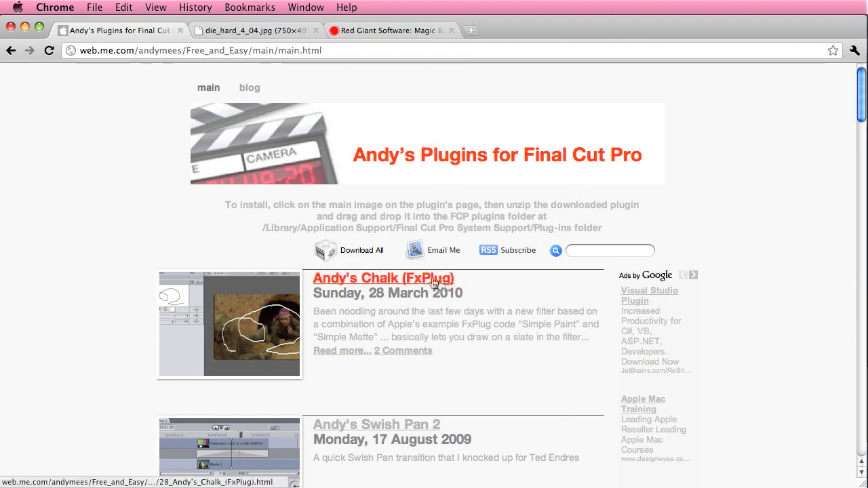
{"action": "scroll", "coordinate": [624, 292], "scroll_direction": "down", "scroll_amount": 3}
{"action": "scroll", "coordinate": [624, 300], "scroll_direction": "up", "scroll_amount": 3}
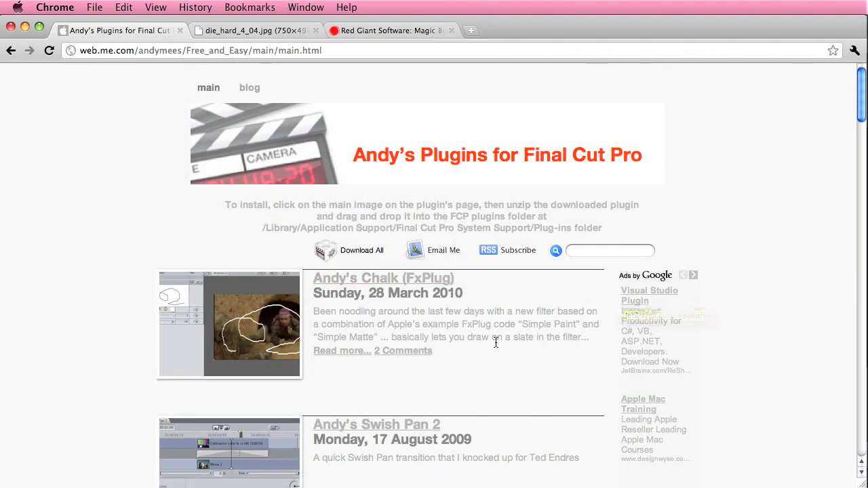
{"action": "scroll", "coordinate": [495, 342], "scroll_direction": "down", "scroll_amount": 3}
{"action": "scroll", "coordinate": [496, 342], "scroll_direction": "down", "scroll_amount": 8}
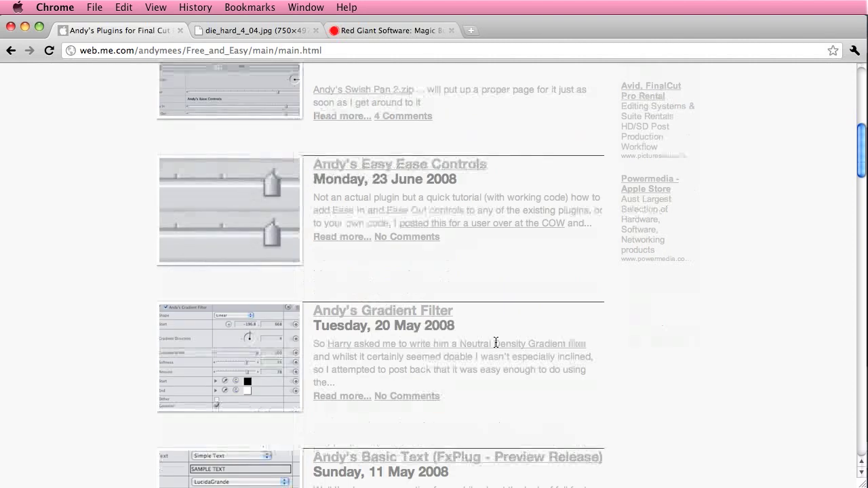
{"action": "scroll", "coordinate": [522, 342], "scroll_direction": "down", "scroll_amount": 6}
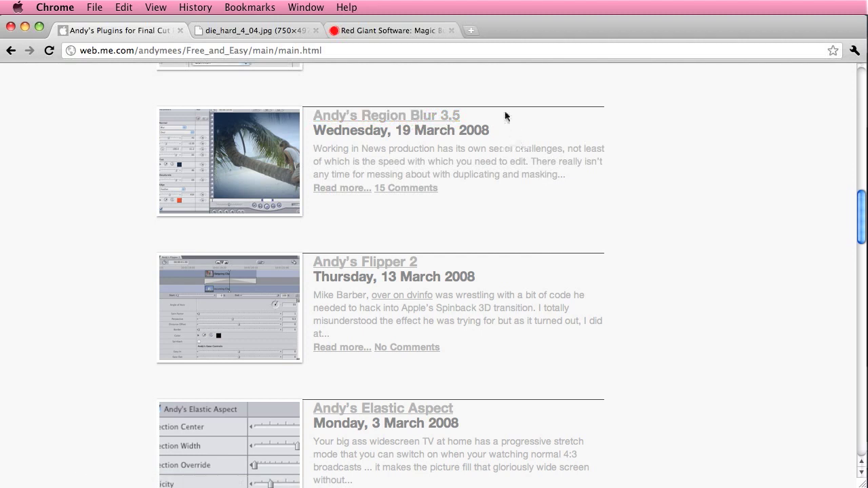
{"action": "scroll", "coordinate": [433, 263], "scroll_direction": "up", "scroll_amount": 3}
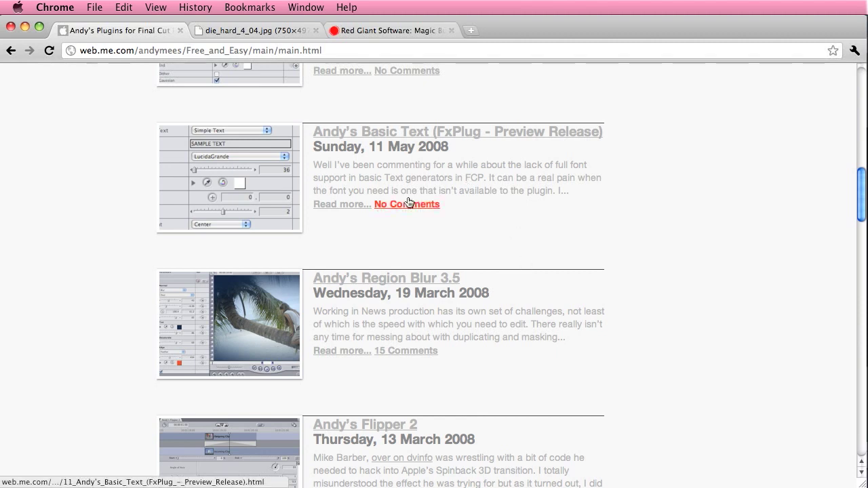
Step: Switch to Final Cut Pro, open the Color correct FINAL sequence and compare its graded clip with the original footage
{"action": "key", "text": "super+Tab"}
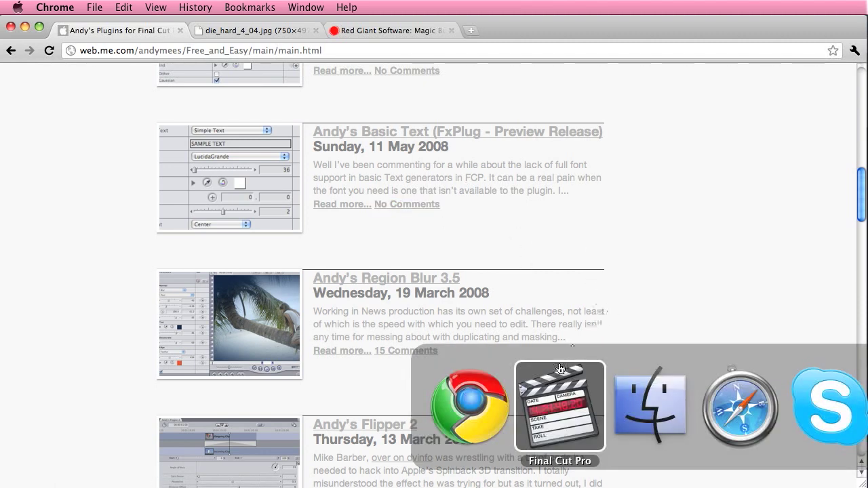
{"action": "left_click", "coordinate": [559, 399]}
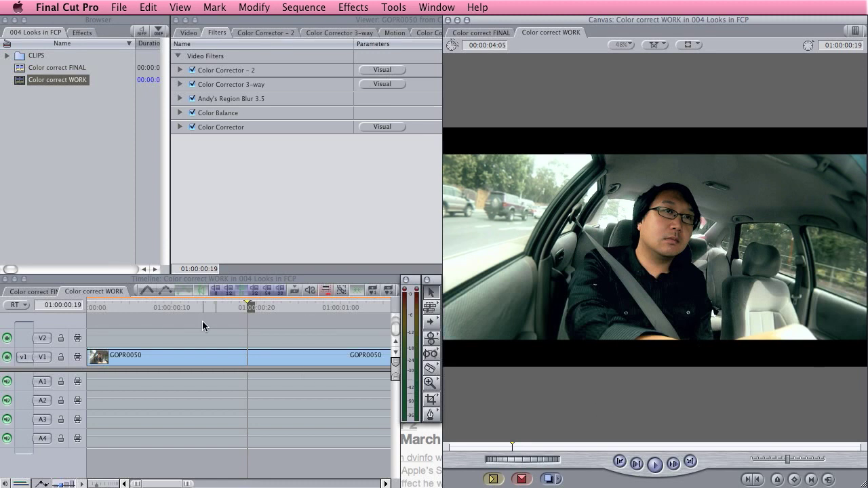
{"action": "double_click", "coordinate": [71, 69]}
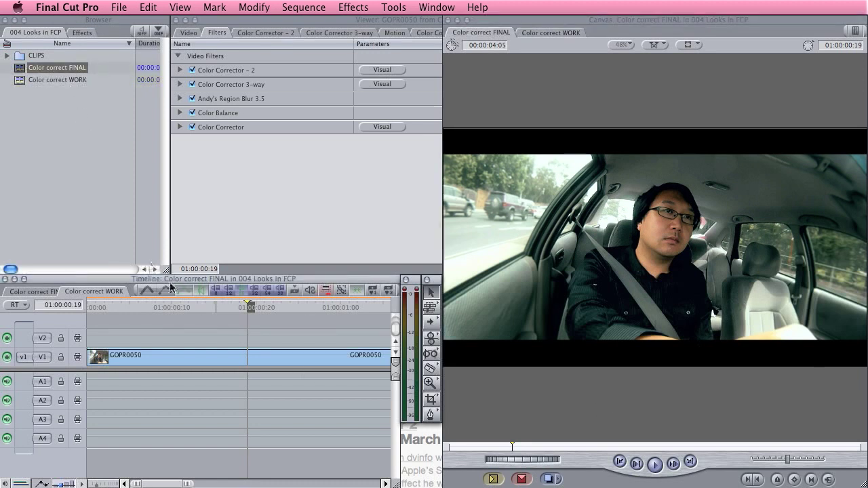
{"action": "key", "text": "F12"}
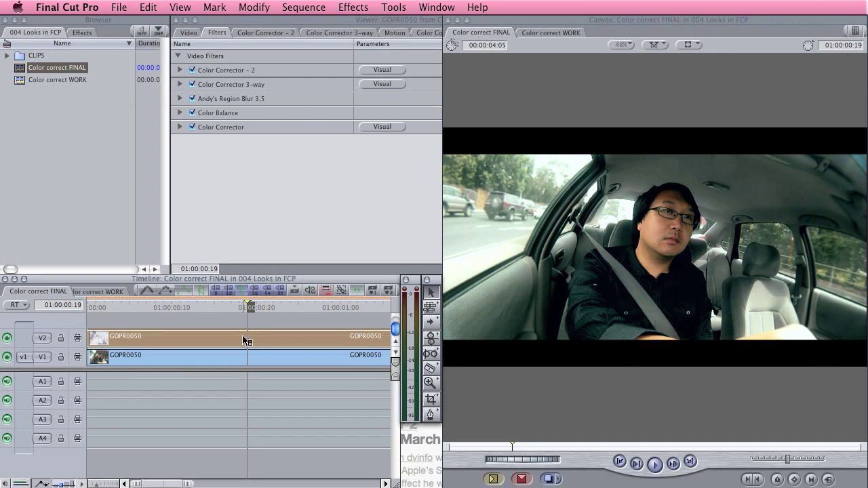
{"action": "key", "text": "ctrl+b"}
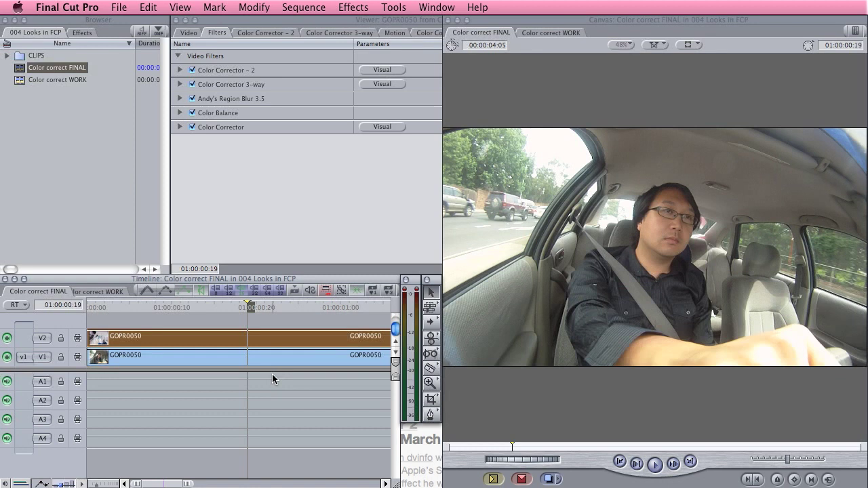
{"action": "key", "text": "ctrl+b"}
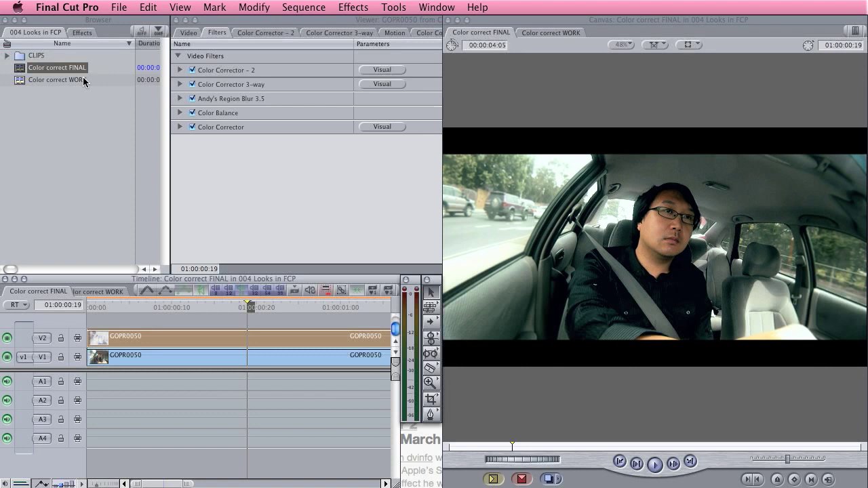
Step: Open the Color correct WORK sequence and remove the crop and filter attributes from the GOPR0050 clip
{"action": "double_click", "coordinate": [57, 80]}
{"action": "left_click", "coordinate": [242, 359]}
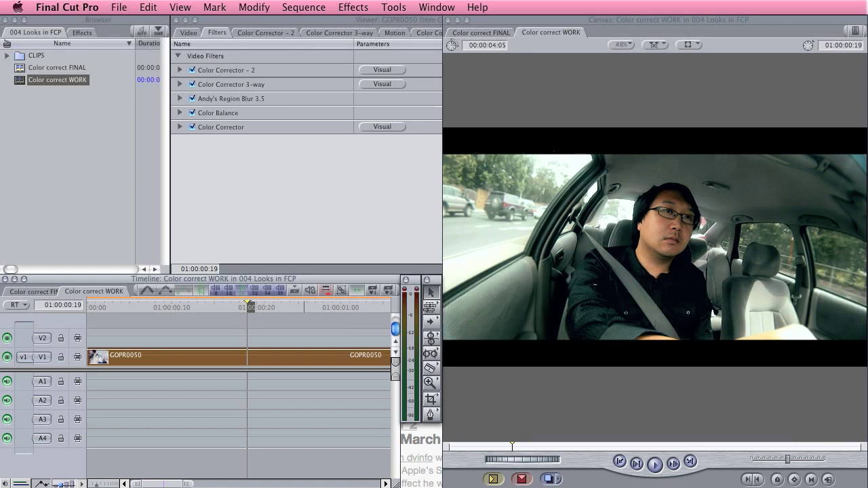
{"action": "key", "text": "alt+super+v"}
{"action": "left_click", "coordinate": [585, 253]}
{"action": "left_click", "coordinate": [708, 358]}
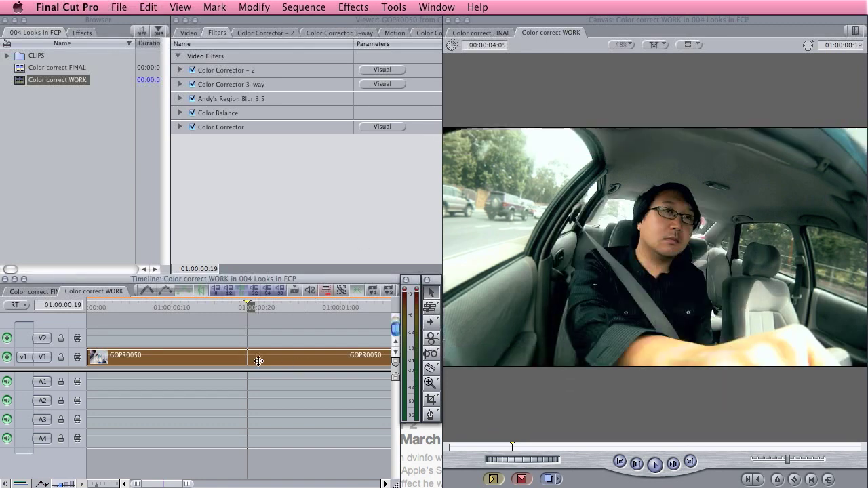
{"action": "key", "text": "alt+super+v"}
{"action": "left_click", "coordinate": [708, 359]}
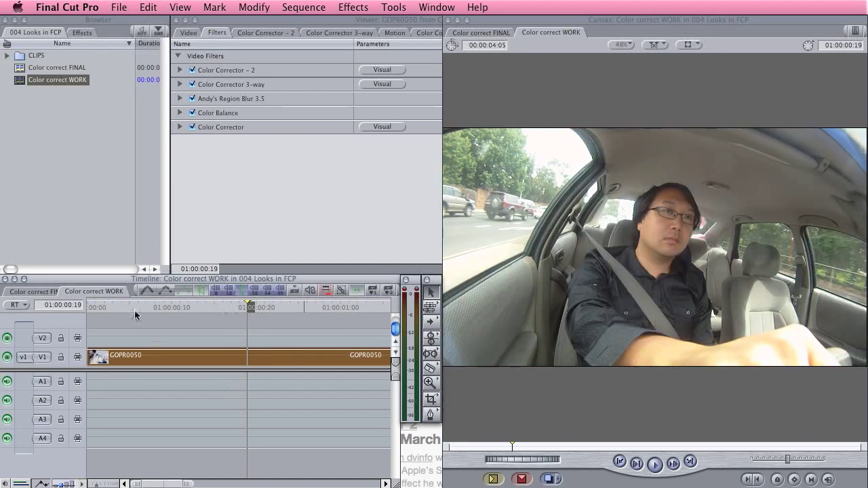
{"action": "key", "text": "super+a"}
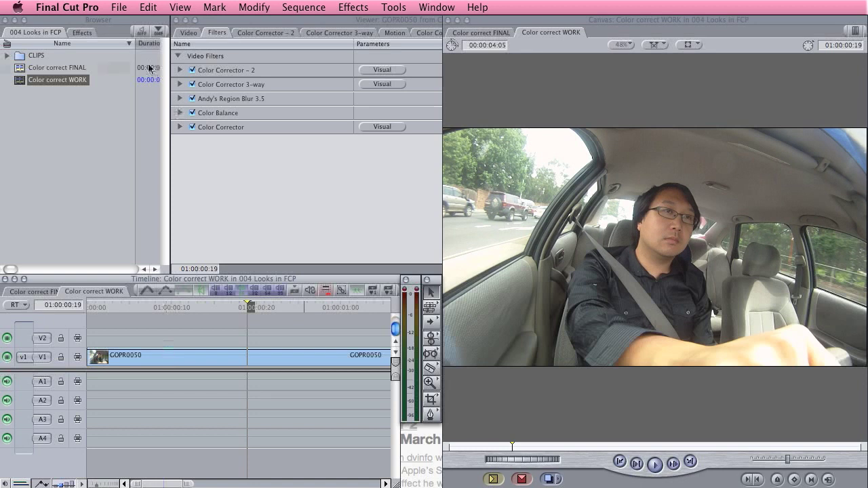
Step: Load the GOPR0050 clip into the Viewer and apply the Color Corrector video filter to it
{"action": "left_click", "coordinate": [83, 33]}
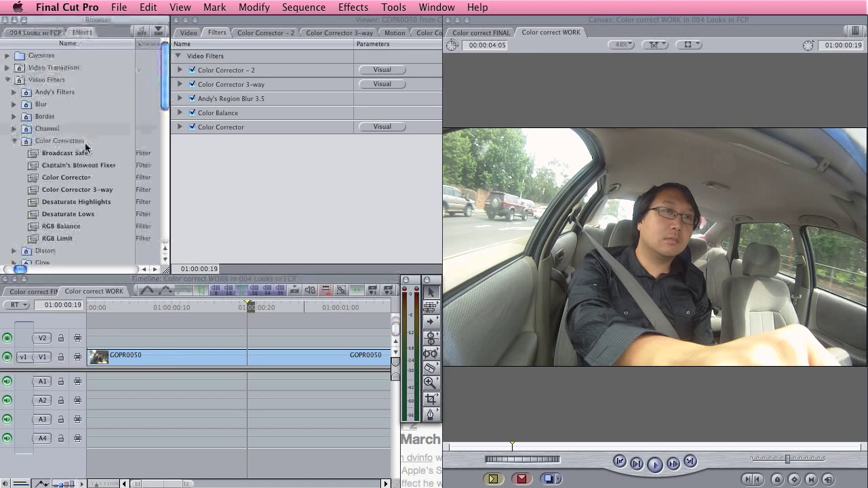
{"action": "double_click", "coordinate": [194, 354]}
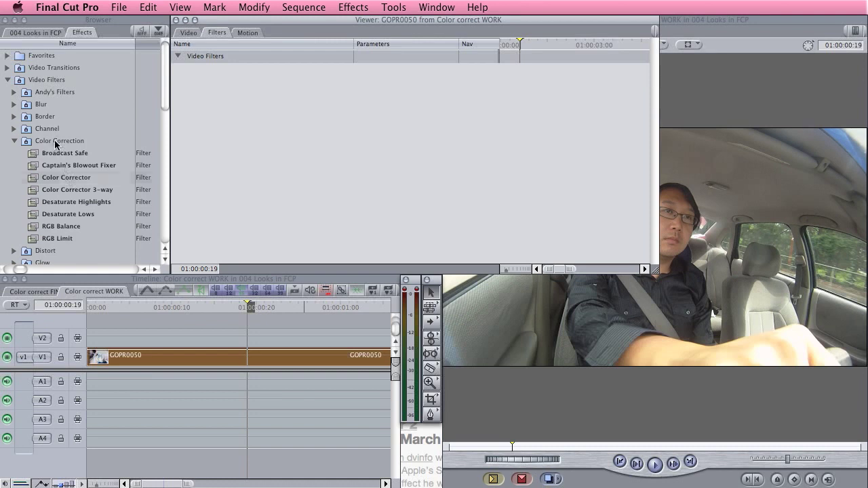
{"action": "left_click", "coordinate": [74, 177]}
{"action": "left_click_drag", "start_coordinate": [38, 182], "coordinate": [266, 354]}
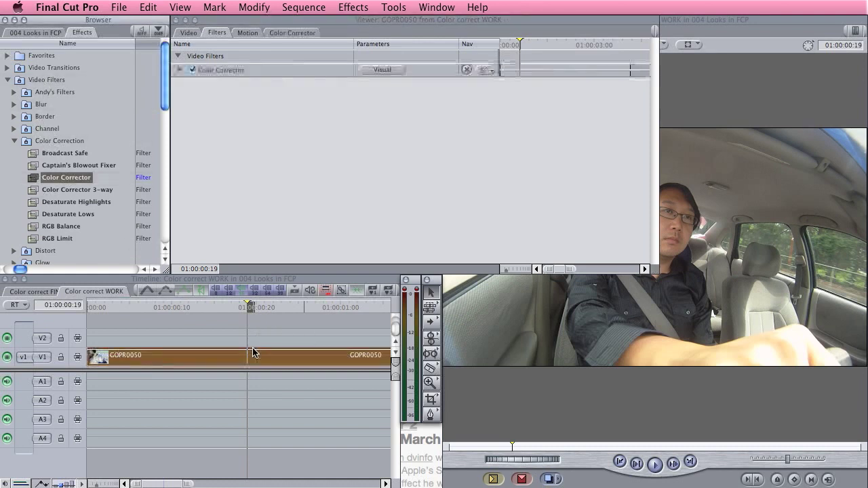
Step: Look over the Color Corrector filter's numeric parameters and open its visual color wheel controls
{"action": "left_click", "coordinate": [180, 69]}
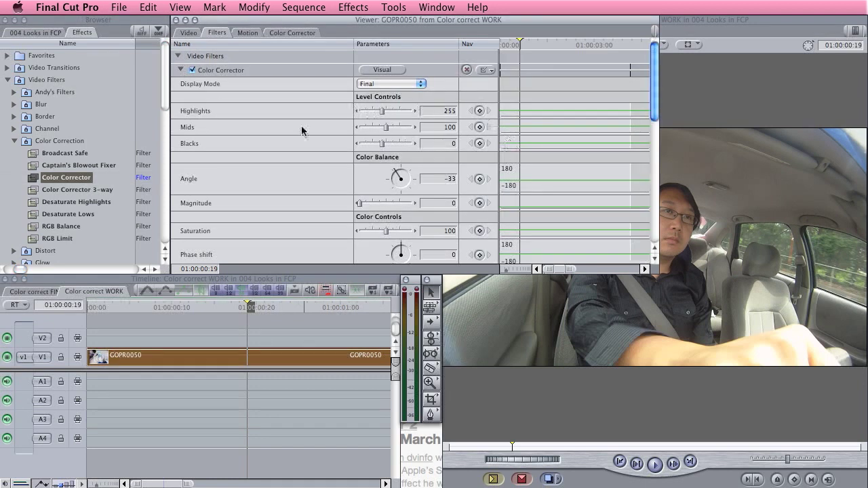
{"action": "left_click", "coordinate": [181, 71]}
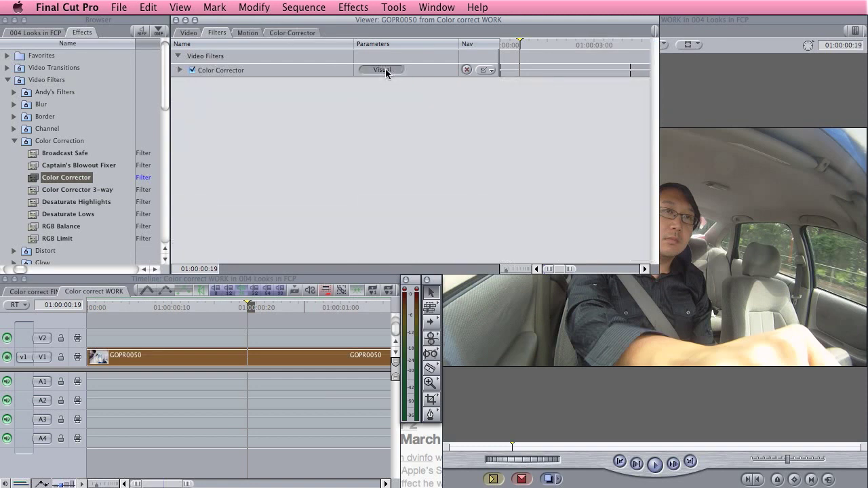
{"action": "left_click", "coordinate": [382, 70]}
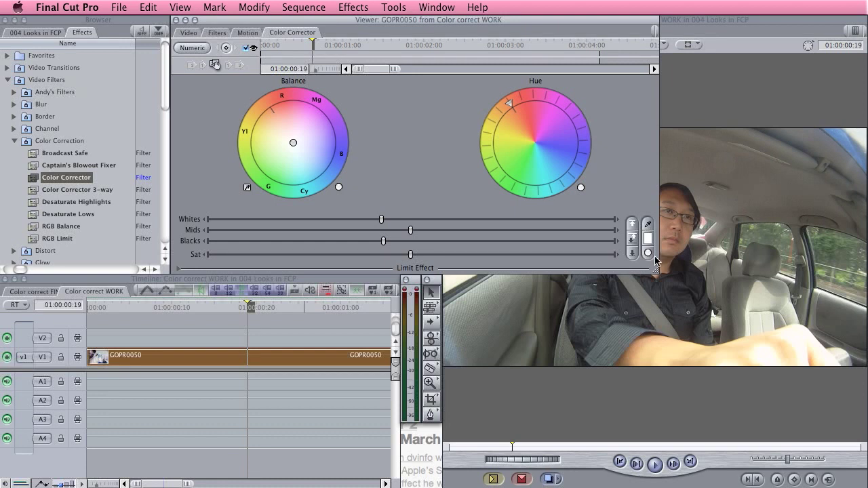
Step: Narrow the Viewer to uncover the Canvas and sample the skin tone on the driver's face with the color-match eyedropper
{"action": "left_click_drag", "start_coordinate": [655, 270], "coordinate": [515, 273]}
{"action": "left_click", "coordinate": [507, 224]}
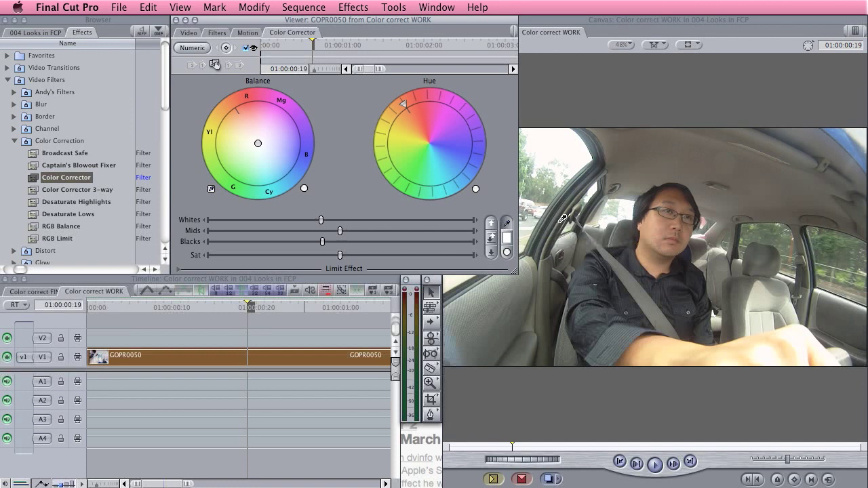
{"action": "left_click", "coordinate": [666, 224]}
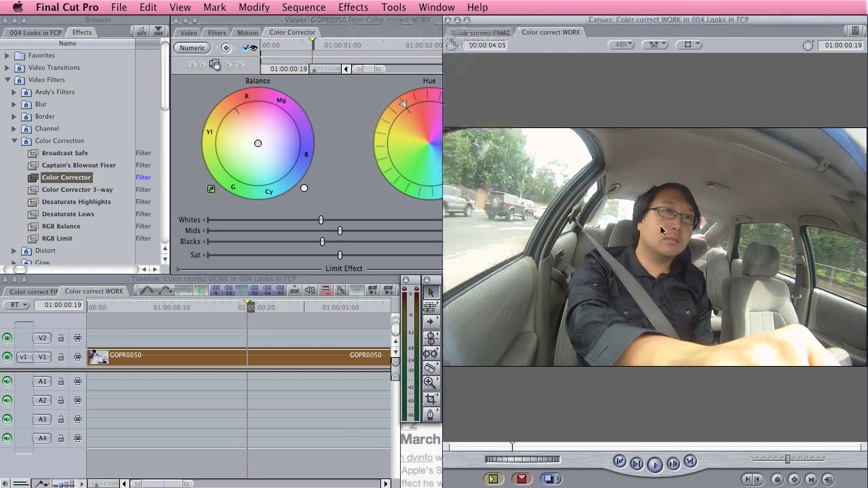
Step: Reveal the Color Corrector's Limit Effect controls and cycle the final/matte/source view
{"action": "left_click", "coordinate": [416, 216]}
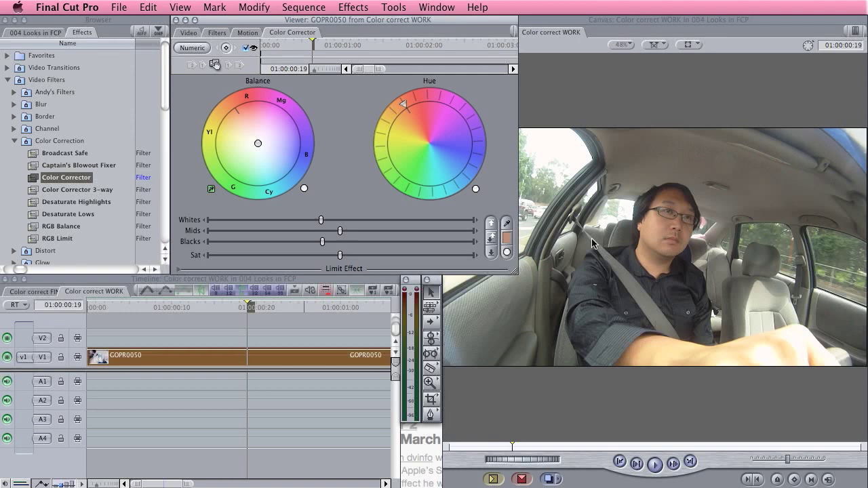
{"action": "left_click", "coordinate": [179, 269]}
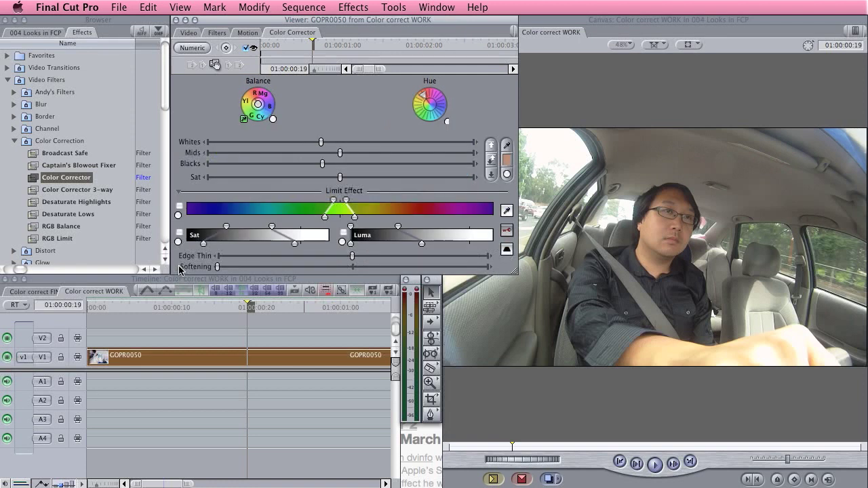
{"action": "left_click", "coordinate": [508, 231]}
{"action": "left_click", "coordinate": [507, 233]}
{"action": "left_click", "coordinate": [217, 33]}
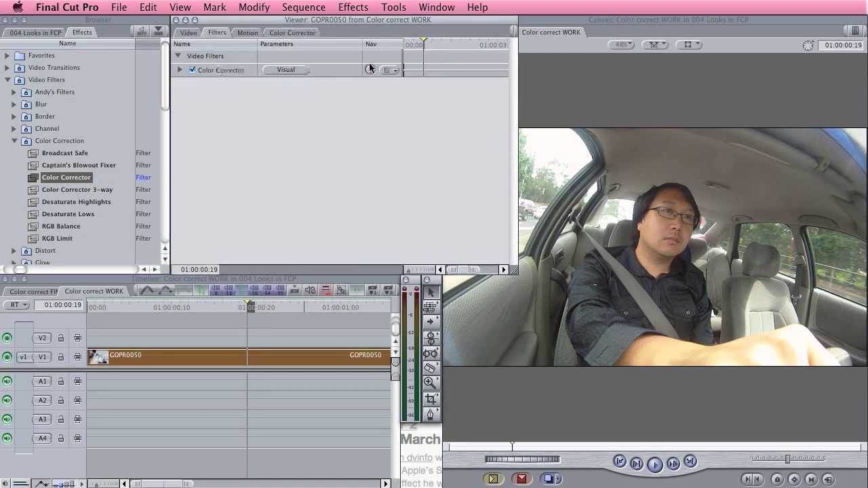
{"action": "left_click", "coordinate": [300, 33]}
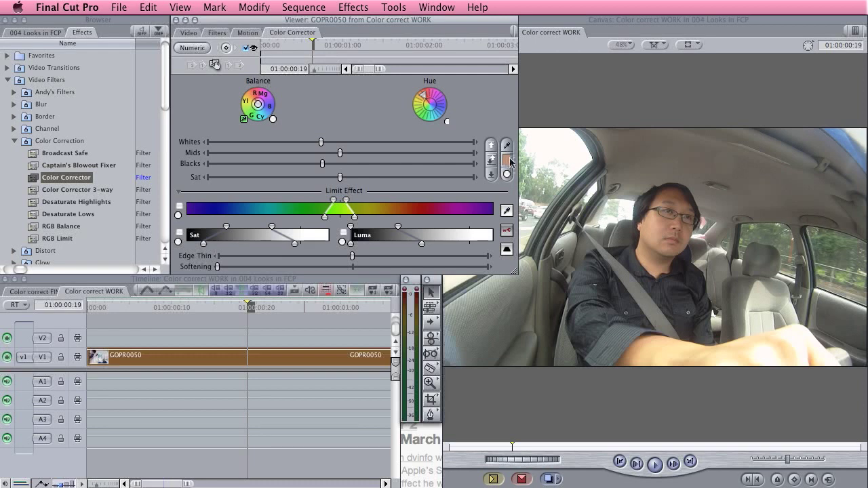
{"action": "left_click", "coordinate": [220, 34]}
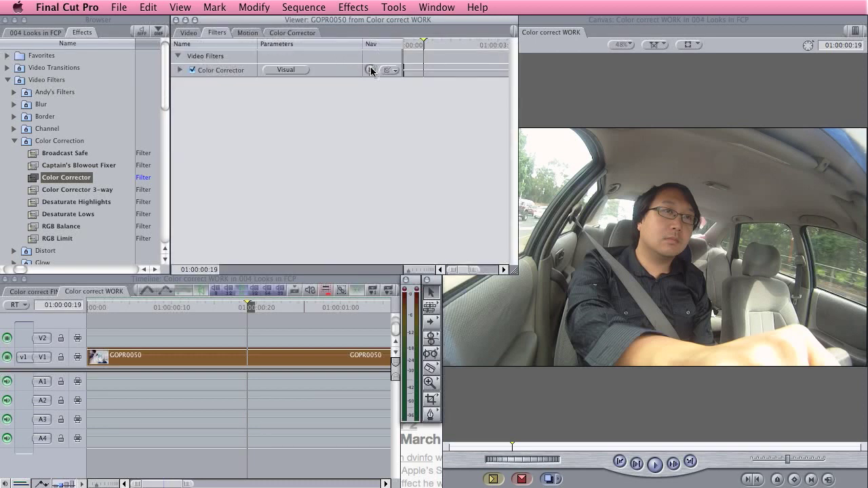
{"action": "left_click", "coordinate": [217, 73]}
{"action": "left_click_drag", "start_coordinate": [216, 76], "coordinate": [310, 97]}
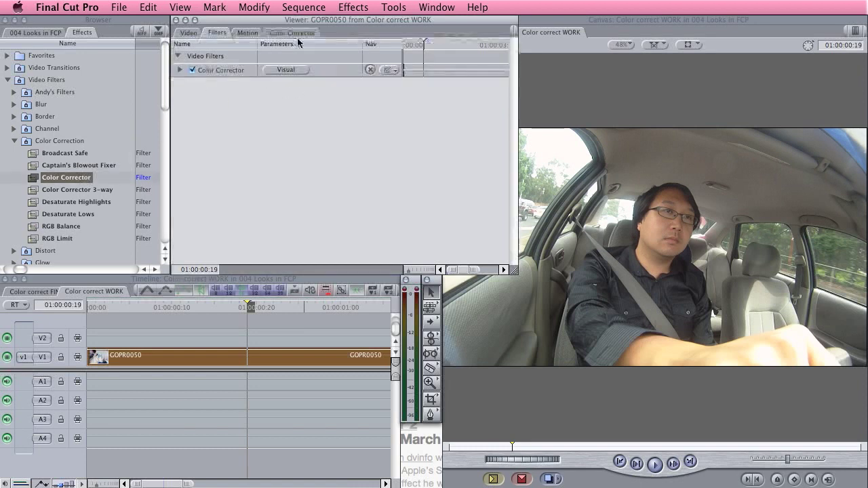
{"action": "left_click", "coordinate": [293, 32]}
{"action": "left_click", "coordinate": [505, 253]}
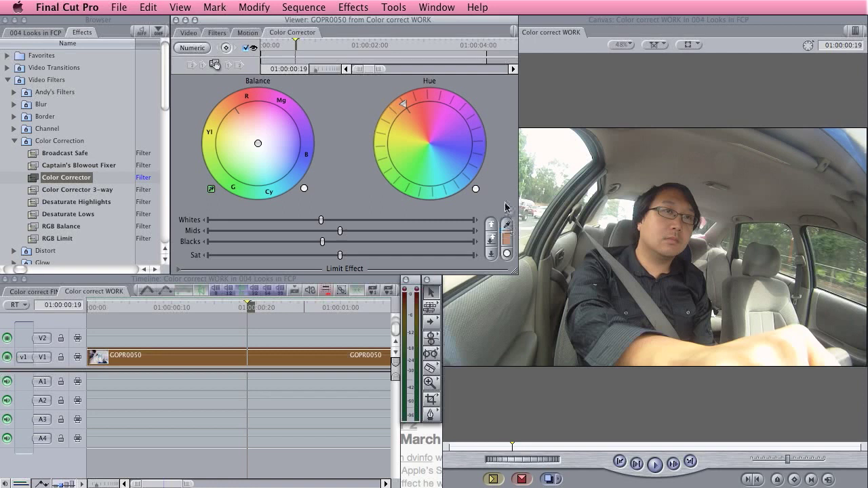
Step: In the Color Corrector's Limit Effect controls, sample the skin tone on the driver's face with the eyedropper and show the matte
{"action": "left_click", "coordinate": [179, 269]}
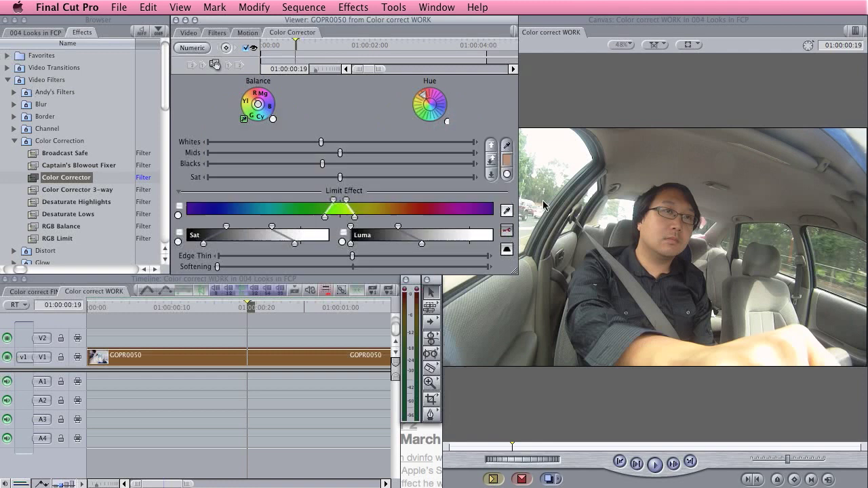
{"action": "left_click", "coordinate": [506, 211]}
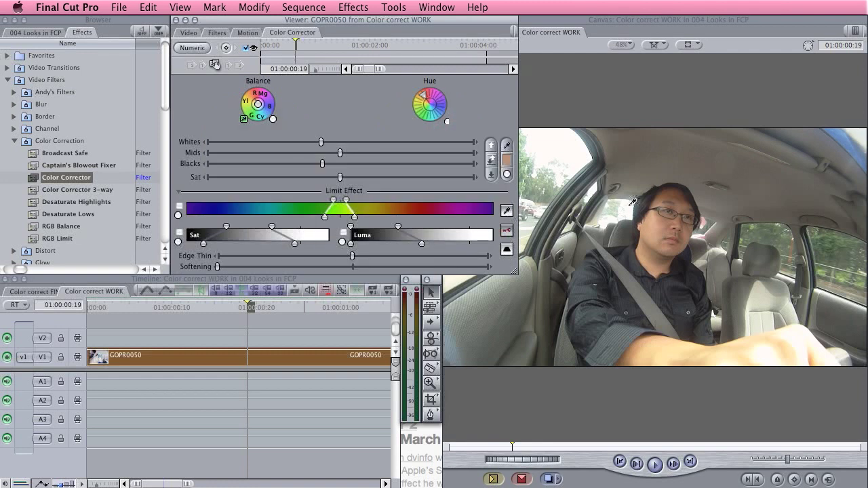
{"action": "left_click", "coordinate": [665, 222]}
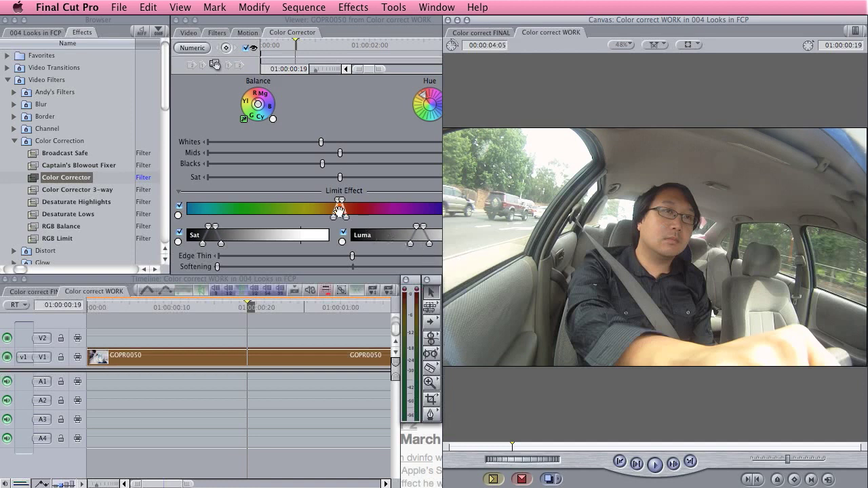
{"action": "left_click", "coordinate": [391, 252]}
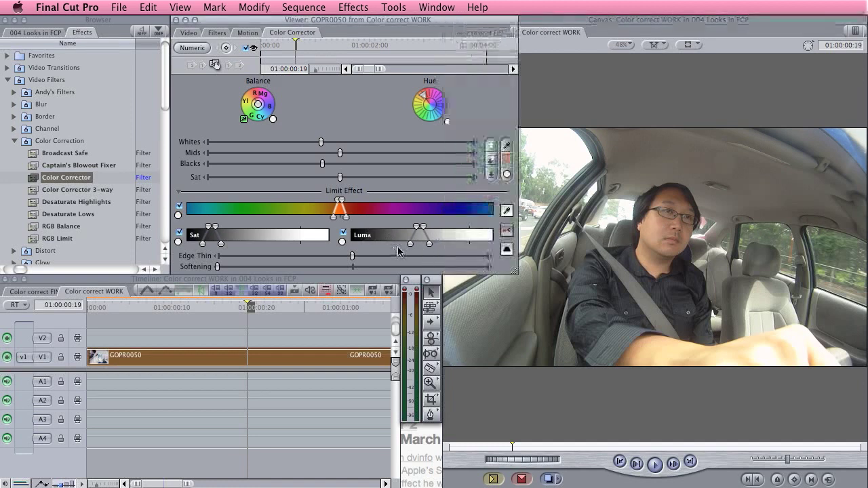
{"action": "left_click", "coordinate": [506, 233]}
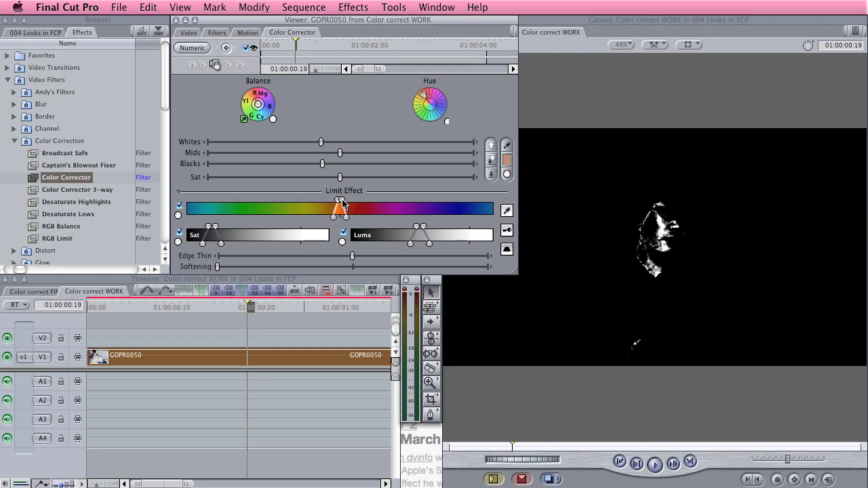
Step: Refine the skin matte by widening the hue range, turning off the luma limit and extending the saturation range toward lower values
{"action": "left_click_drag", "start_coordinate": [343, 201], "coordinate": [362, 201]}
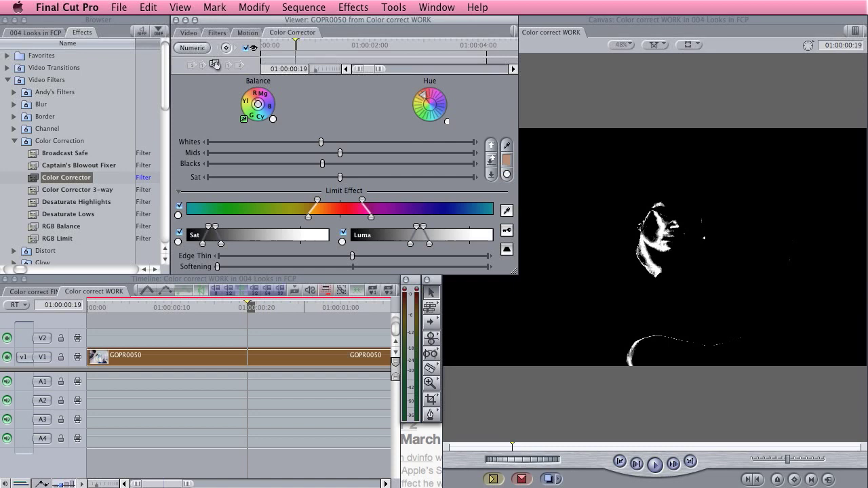
{"action": "left_click_drag", "start_coordinate": [363, 202], "coordinate": [354, 206]}
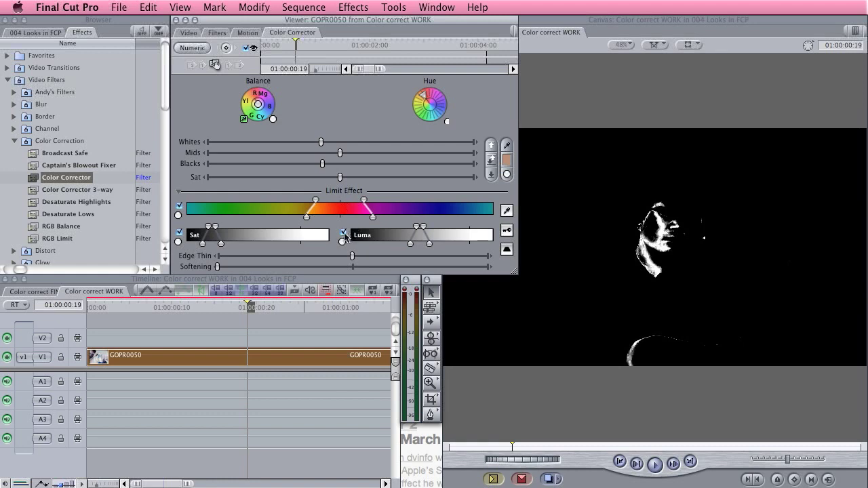
{"action": "left_click", "coordinate": [344, 233]}
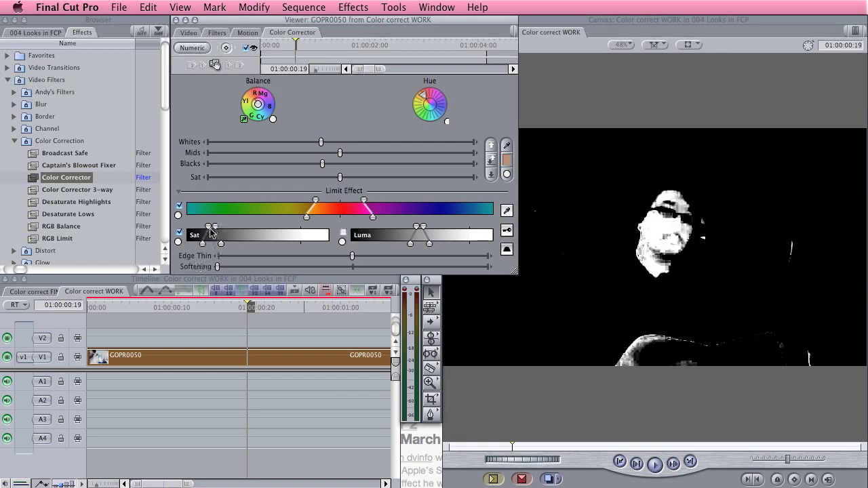
{"action": "left_click_drag", "start_coordinate": [208, 227], "coordinate": [201, 227]}
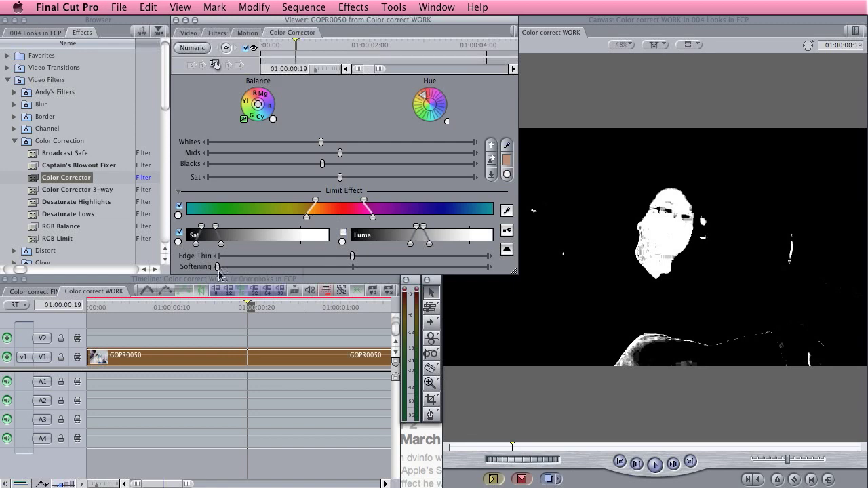
Step: Smooth the skin matte by increasing Softening slightly and raising Edge Thin, and widen the hue range a touch
{"action": "left_click_drag", "start_coordinate": [220, 269], "coordinate": [237, 268]}
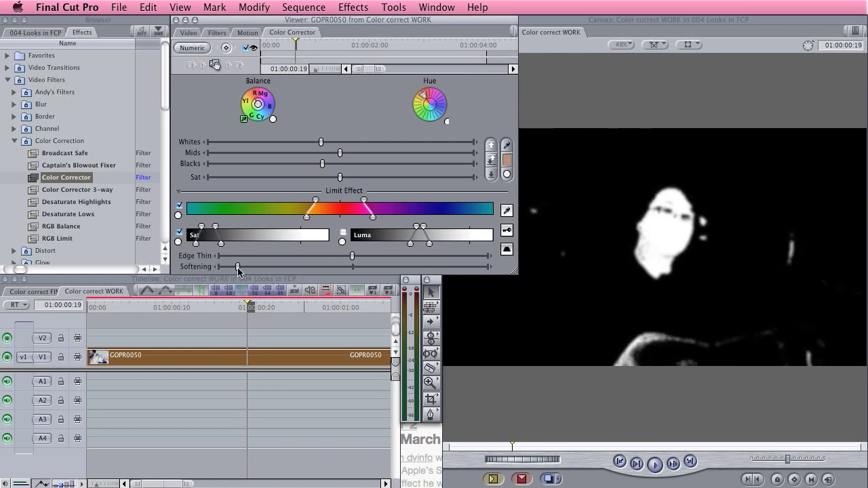
{"action": "left_click_drag", "start_coordinate": [355, 255], "coordinate": [428, 255]}
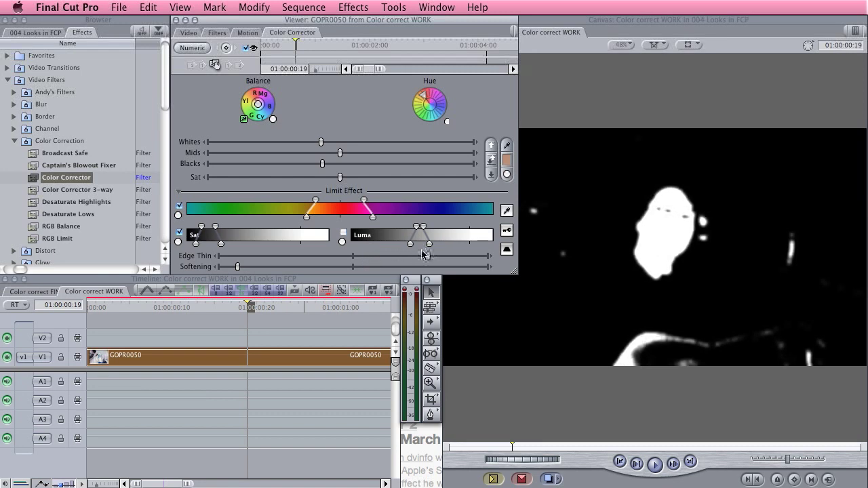
{"action": "left_click_drag", "start_coordinate": [237, 267], "coordinate": [245, 267]}
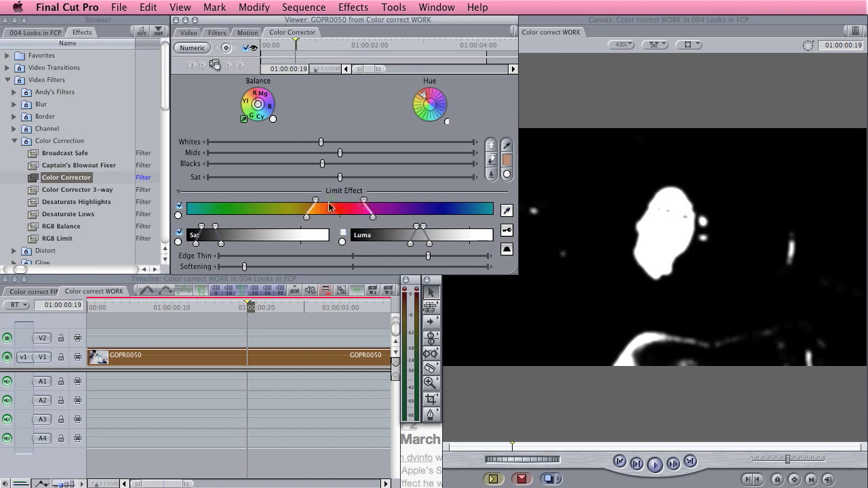
{"action": "left_click_drag", "start_coordinate": [318, 204], "coordinate": [315, 204]}
Step: Cycle the Limit Effect view from matte through source back to the final image
{"action": "left_click", "coordinate": [506, 230]}
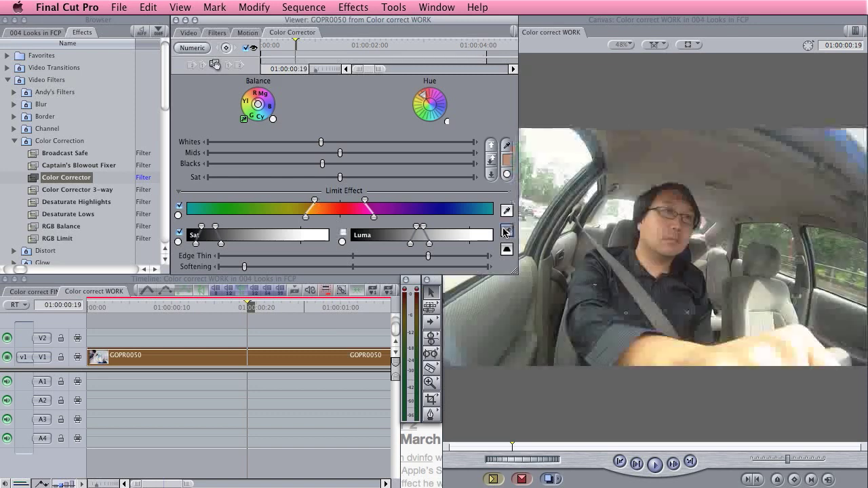
{"action": "left_click", "coordinate": [505, 231]}
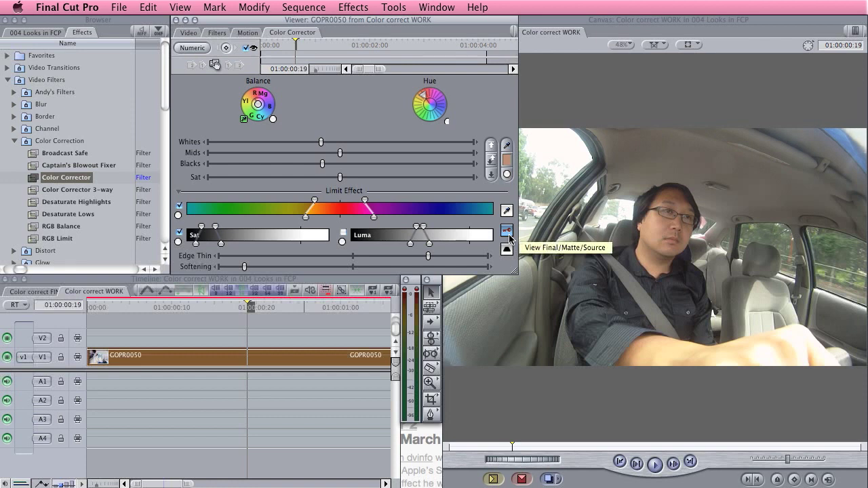
{"action": "left_click", "coordinate": [507, 233]}
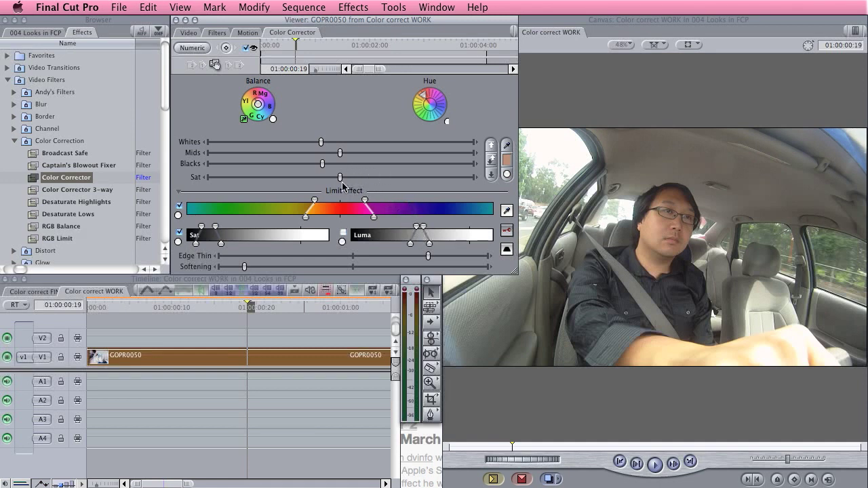
Step: Try strongly lowering the saturation of the skin selection and of its inverse, undoing each attempt
{"action": "left_click_drag", "start_coordinate": [340, 179], "coordinate": [205, 193]}
{"action": "key", "text": "super+z"}
{"action": "left_click", "coordinate": [507, 250]}
{"action": "left_click_drag", "start_coordinate": [340, 178], "coordinate": [225, 188]}
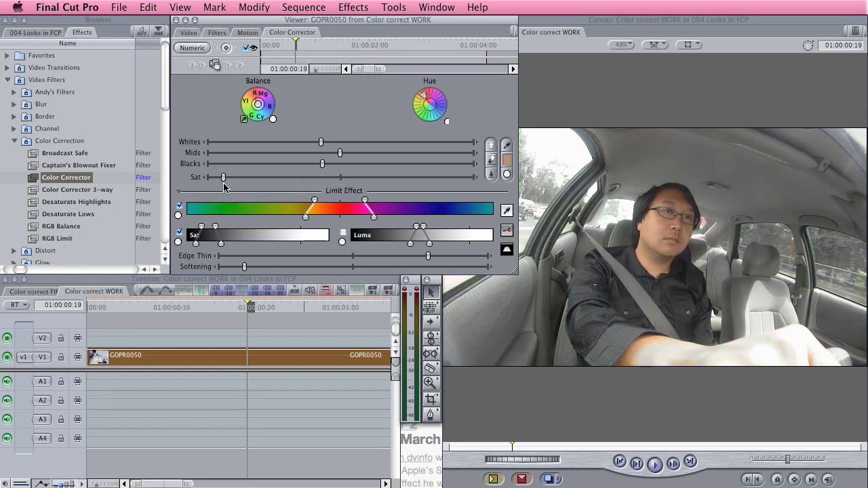
{"action": "key", "text": "super+z"}
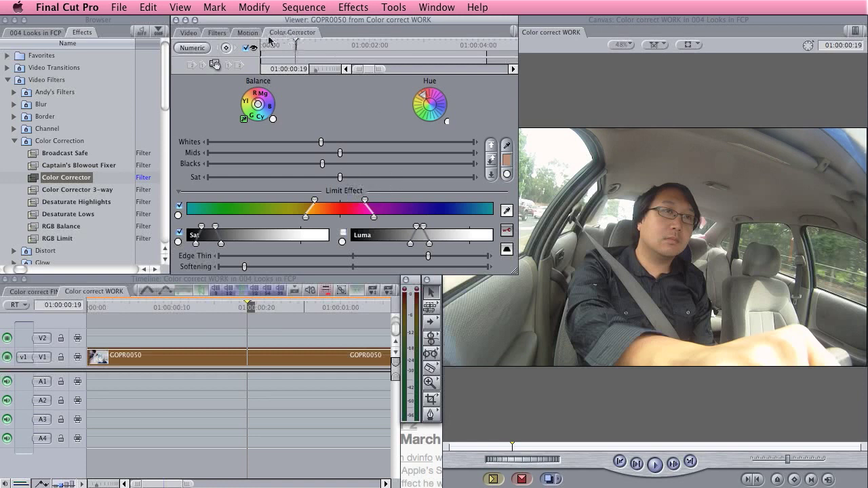
Step: Open the Color correct FINAL sequence and review the filters on its V1 GOPR0050 clip
{"action": "left_click", "coordinate": [213, 34]}
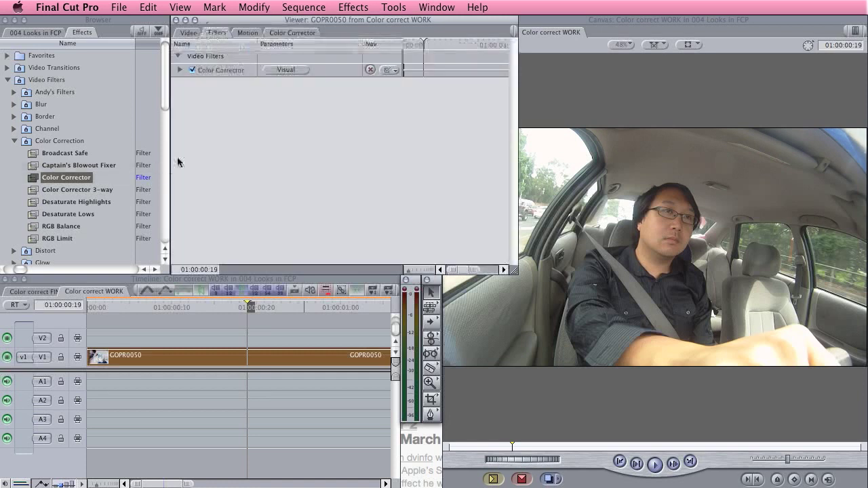
{"action": "left_click", "coordinate": [35, 32]}
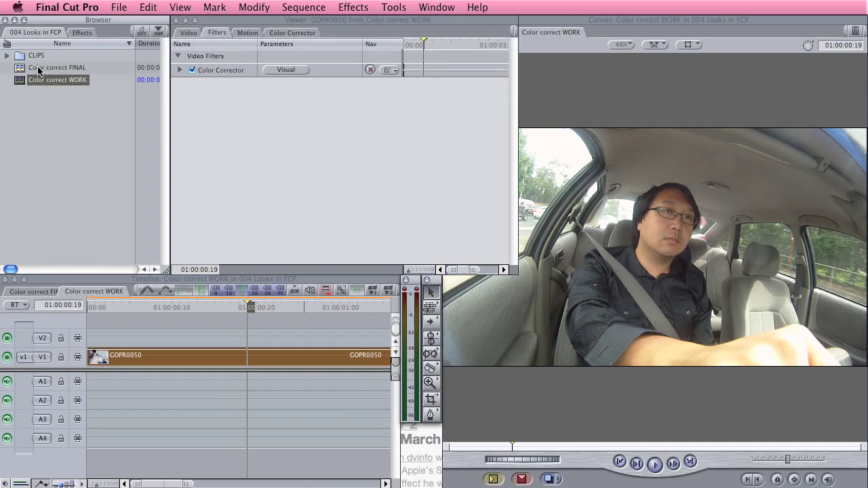
{"action": "double_click", "coordinate": [56, 68]}
{"action": "double_click", "coordinate": [218, 358]}
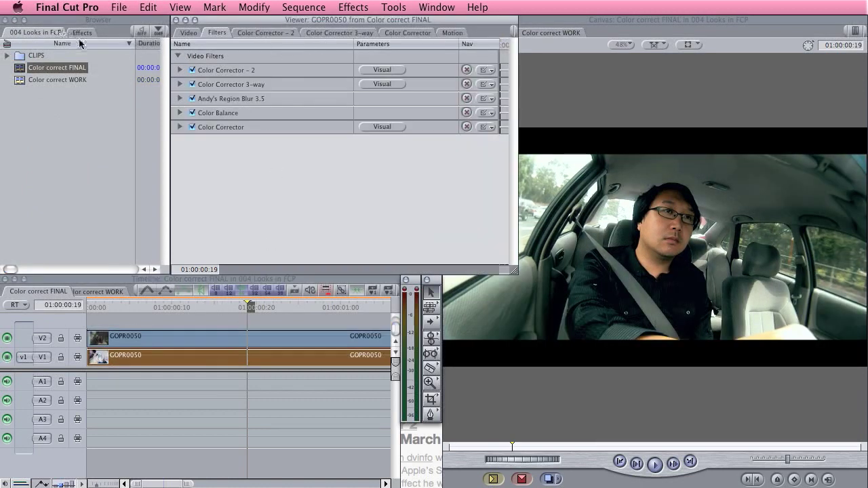
Step: Add the Color Corrector 3-way filter to the GOPR0050 clip in the Color correct WORK sequence and open its visual controls
{"action": "double_click", "coordinate": [66, 80]}
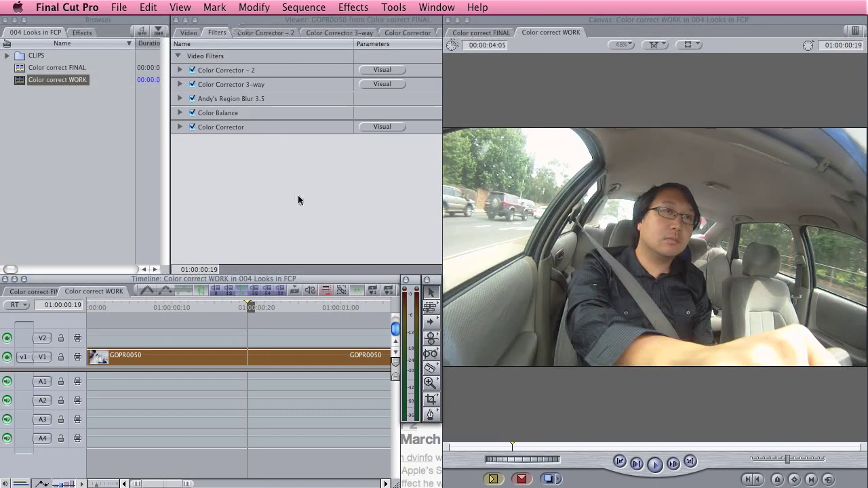
{"action": "double_click", "coordinate": [274, 366]}
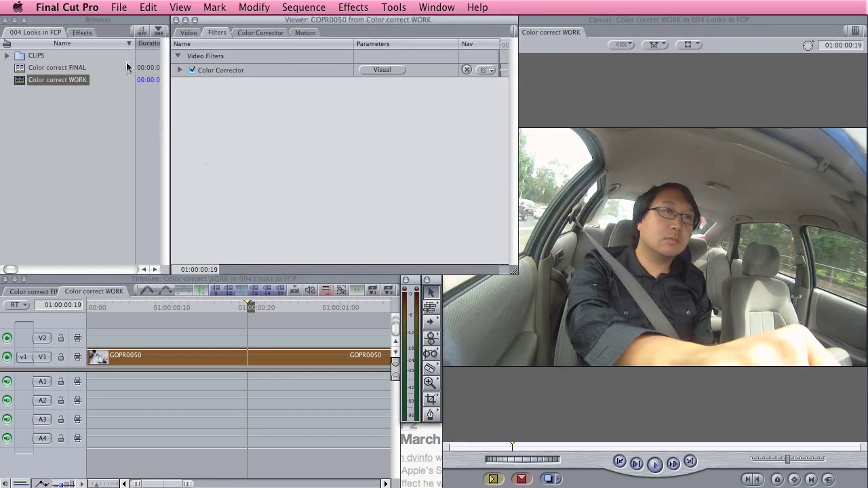
{"action": "left_click", "coordinate": [86, 33]}
{"action": "left_click_drag", "start_coordinate": [76, 190], "coordinate": [273, 152]}
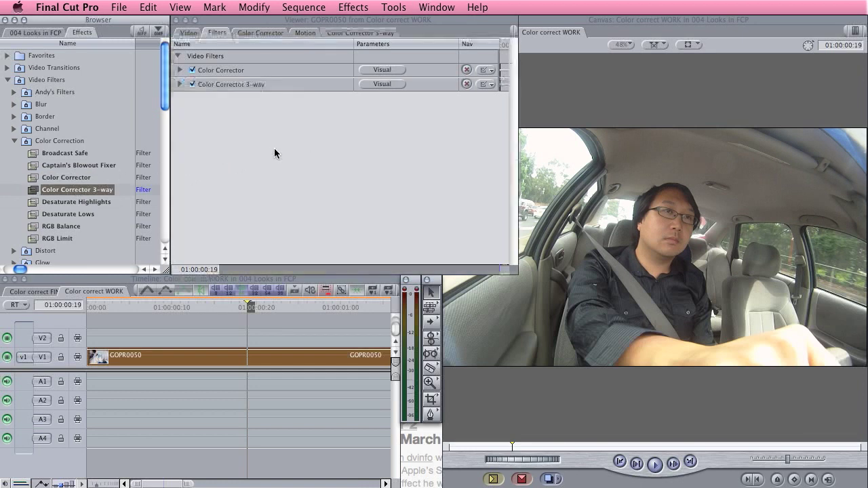
{"action": "left_click", "coordinate": [219, 85]}
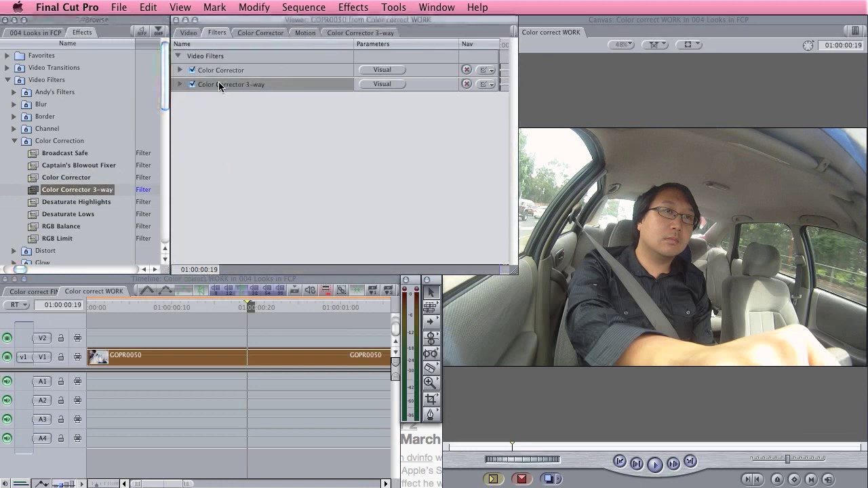
{"action": "left_click", "coordinate": [390, 83]}
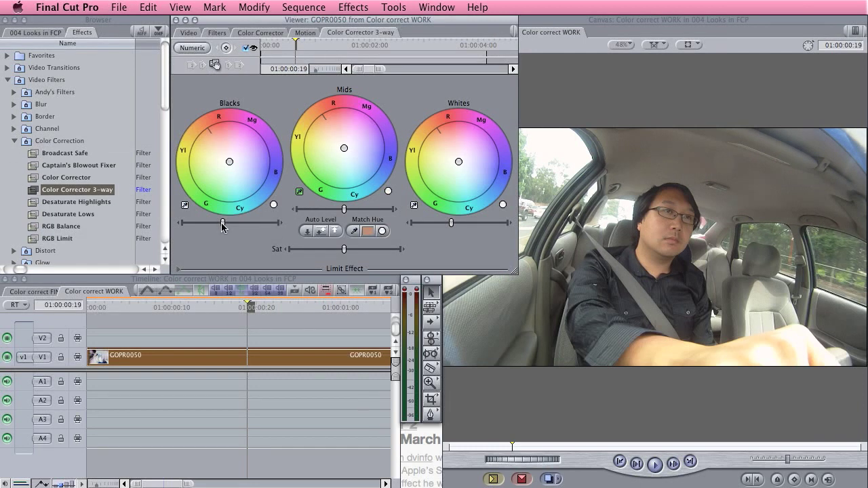
Step: In the 3-way corrector, lower the blacks level, raise the mids, nudge the whites up and tint the blacks slightly toward blue-cyan
{"action": "left_click_drag", "start_coordinate": [223, 227], "coordinate": [219, 225]}
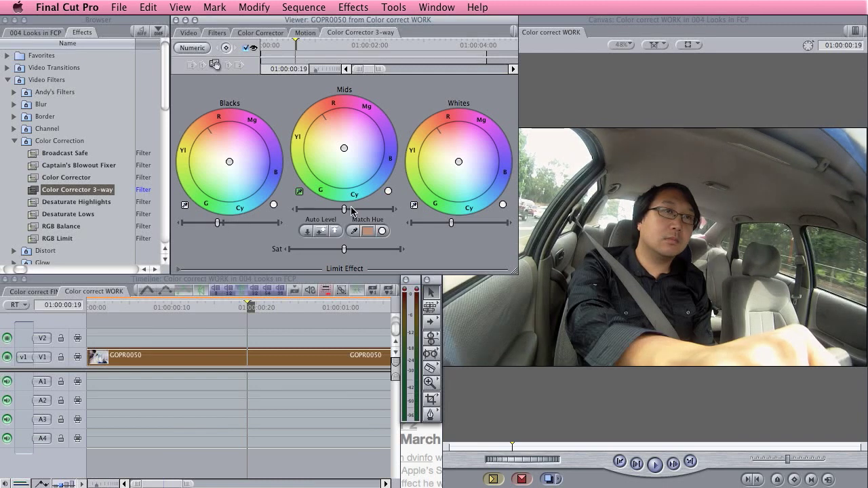
{"action": "left_click_drag", "start_coordinate": [344, 209], "coordinate": [351, 208]}
{"action": "left_click_drag", "start_coordinate": [450, 224], "coordinate": [451, 227]}
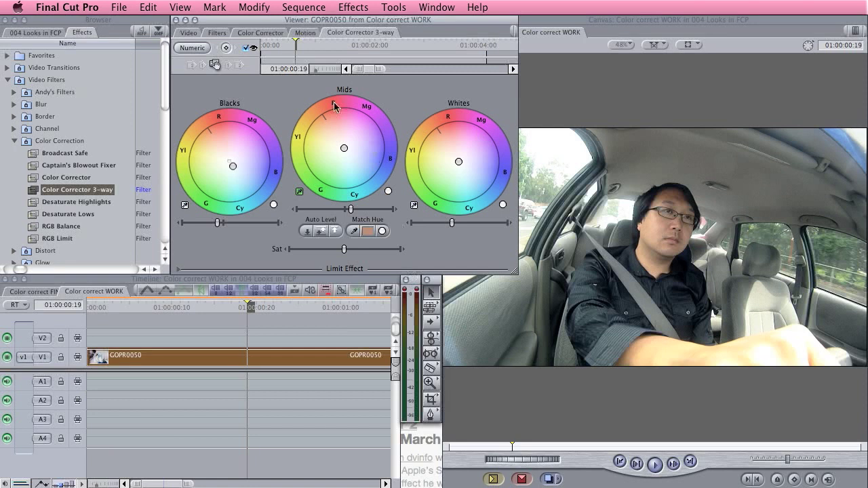
Step: Shift the mids and whites balance slightly toward warm red-orange, and reduce the overall saturation and blacks level a little
{"action": "left_click_drag", "start_coordinate": [343, 148], "coordinate": [274, 23]}
{"action": "left_click_drag", "start_coordinate": [459, 162], "coordinate": [456, 158]}
{"action": "left_click_drag", "start_coordinate": [343, 248], "coordinate": [327, 250]}
{"action": "left_click_drag", "start_coordinate": [219, 224], "coordinate": [215, 226]}
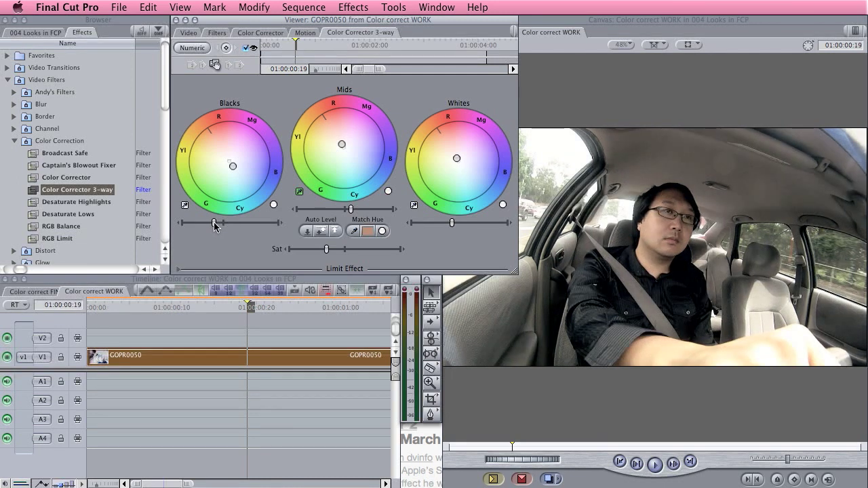
Step: Nudge the 3-way corrector's saturation down slightly, check the Color Corrector settings and toggle the 3-way filter to compare the image
{"action": "left_click_drag", "start_coordinate": [326, 249], "coordinate": [326, 250]}
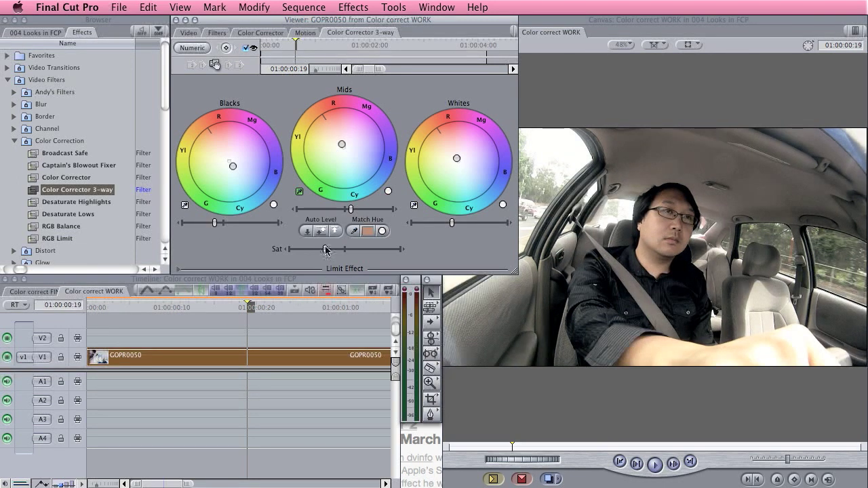
{"action": "left_click", "coordinate": [248, 34]}
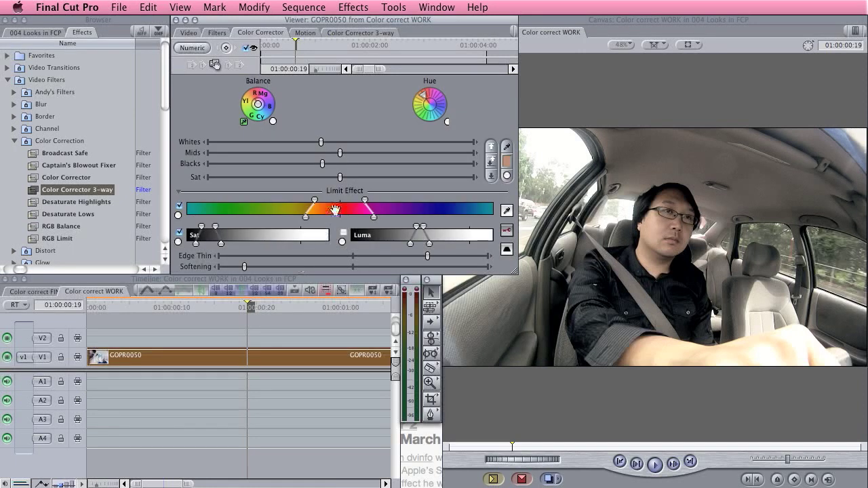
{"action": "left_click", "coordinate": [343, 33]}
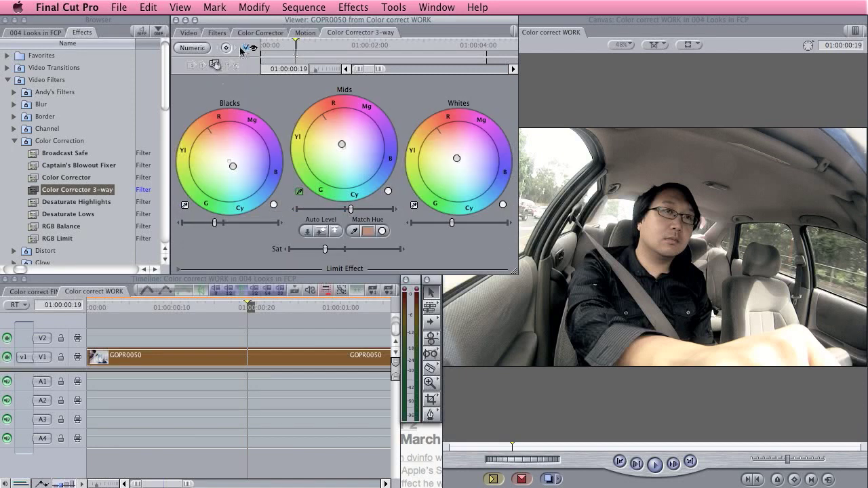
{"action": "left_click", "coordinate": [244, 48]}
{"action": "left_click", "coordinate": [244, 48]}
{"action": "left_click", "coordinate": [244, 48]}
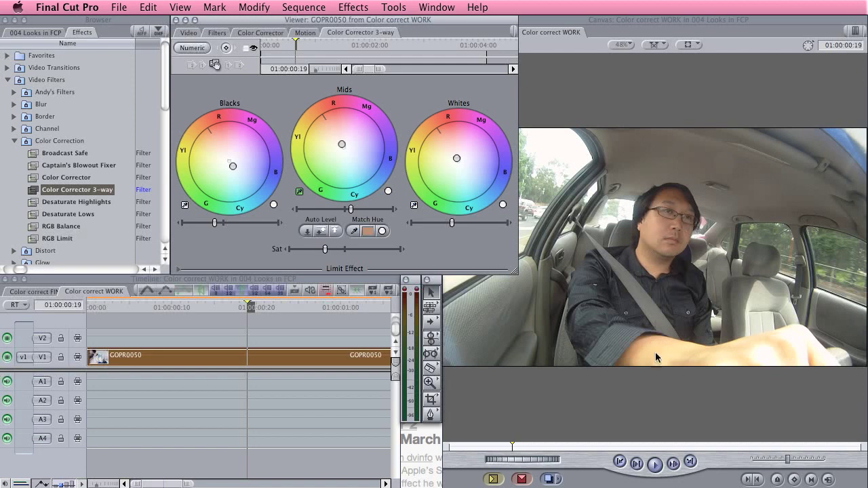
Step: Compare the shot with the die_hard_4_04.jpg reference still in Chrome, and re-enable the 3-way corrector back in Final Cut Pro
{"action": "key", "text": "super+Tab"}
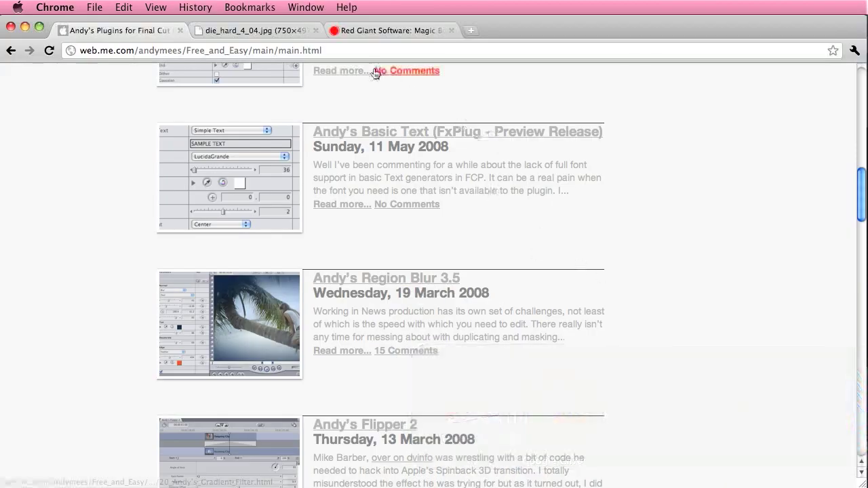
{"action": "left_click", "coordinate": [236, 30]}
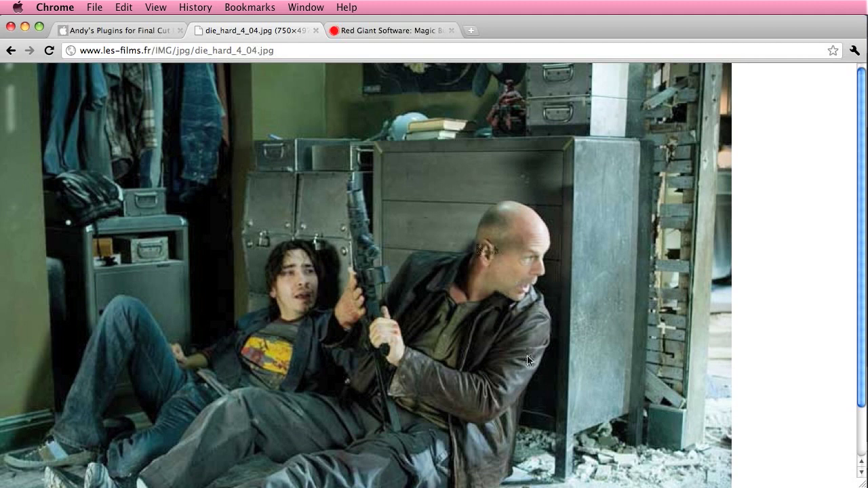
{"action": "key", "text": "super+Tab"}
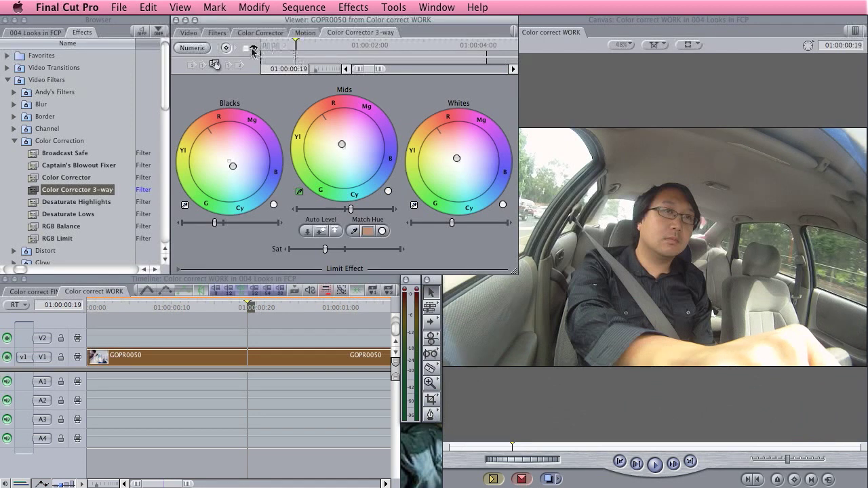
{"action": "left_click", "coordinate": [246, 48]}
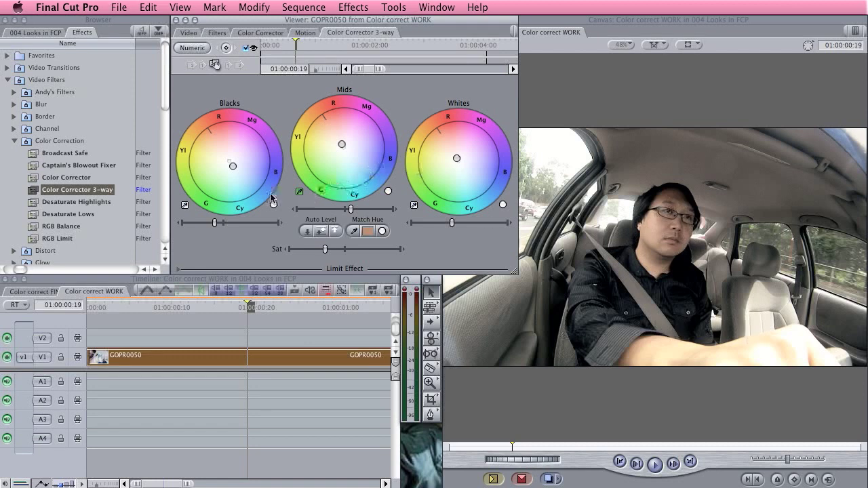
Step: Strongly raise the saturation of the skin-tone-limited Color Corrector and lower the 3-way corrector's overall saturation slightly
{"action": "left_click", "coordinate": [271, 32]}
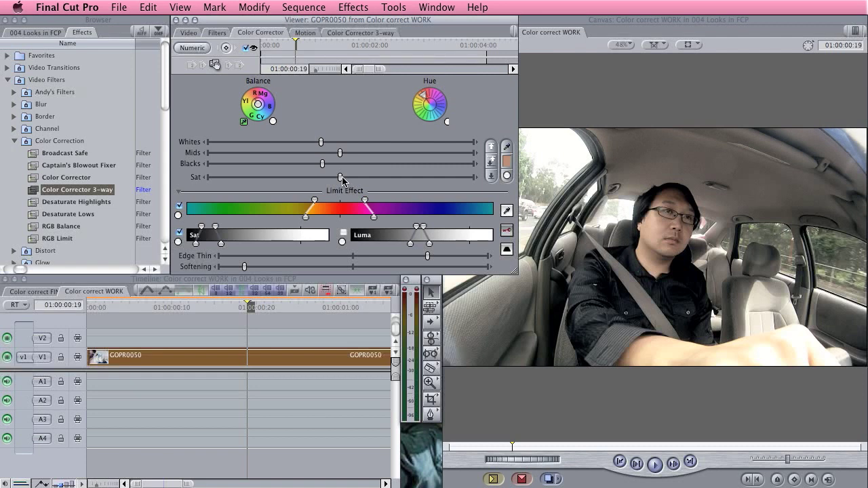
{"action": "left_click_drag", "start_coordinate": [342, 176], "coordinate": [360, 177]}
{"action": "left_click_drag", "start_coordinate": [412, 182], "coordinate": [416, 182]}
{"action": "left_click", "coordinate": [373, 32]}
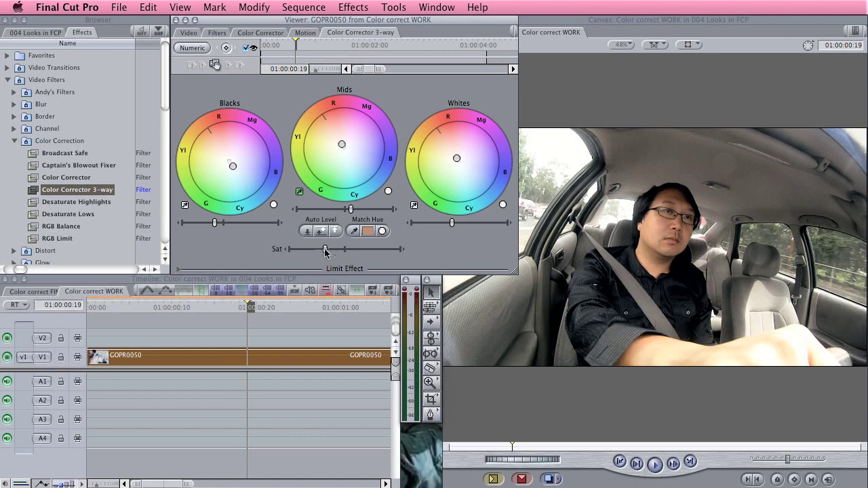
{"action": "left_click_drag", "start_coordinate": [321, 249], "coordinate": [324, 249]}
{"action": "left_click_drag", "start_coordinate": [321, 250], "coordinate": [315, 251]}
Step: Fine-tune the balance by pushing the Color Corrector's skin-tone saturation a bit higher and the 3-way saturation a bit lower
{"action": "left_click", "coordinate": [251, 32]}
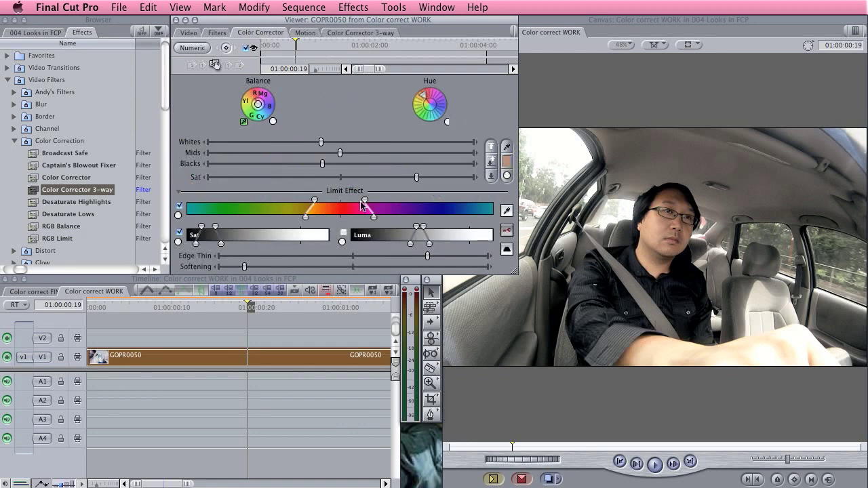
{"action": "left_click_drag", "start_coordinate": [416, 177], "coordinate": [426, 177]}
{"action": "left_click", "coordinate": [366, 33]}
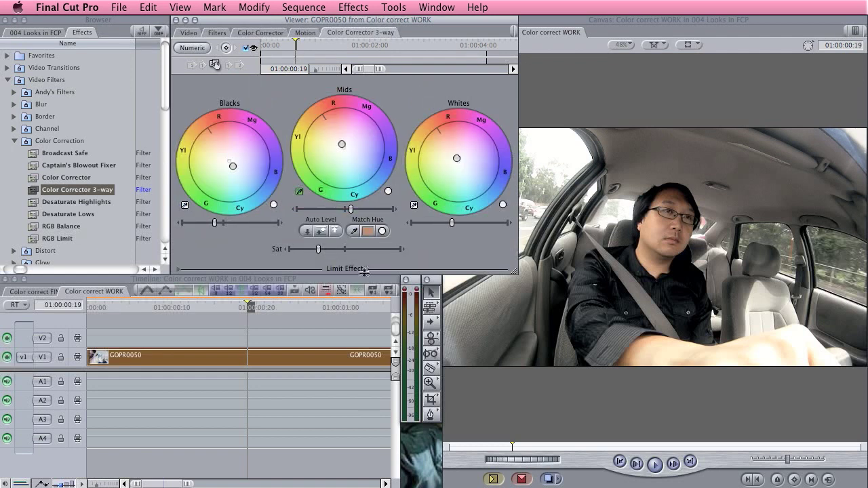
{"action": "left_click_drag", "start_coordinate": [319, 249], "coordinate": [314, 252]}
{"action": "left_click", "coordinate": [261, 34]}
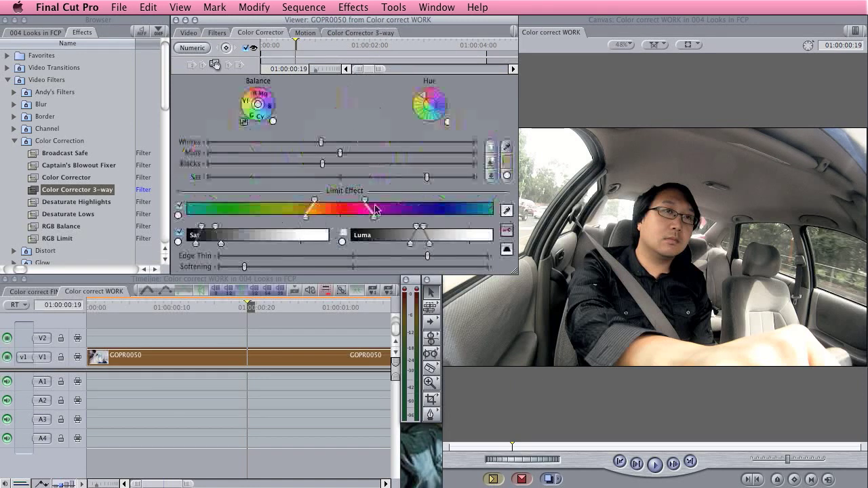
{"action": "left_click_drag", "start_coordinate": [420, 179], "coordinate": [417, 183]}
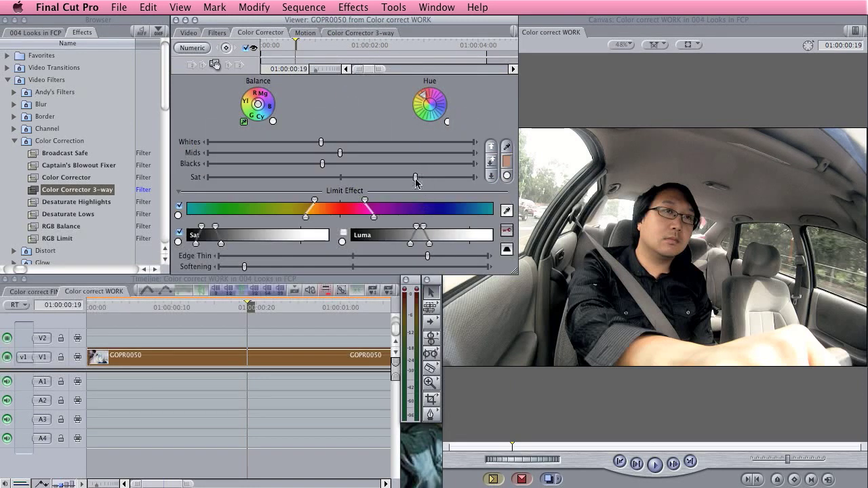
Step: Bring the 3-way corrector's saturation back up slightly and fine-tune its blacks level
{"action": "left_click", "coordinate": [370, 34]}
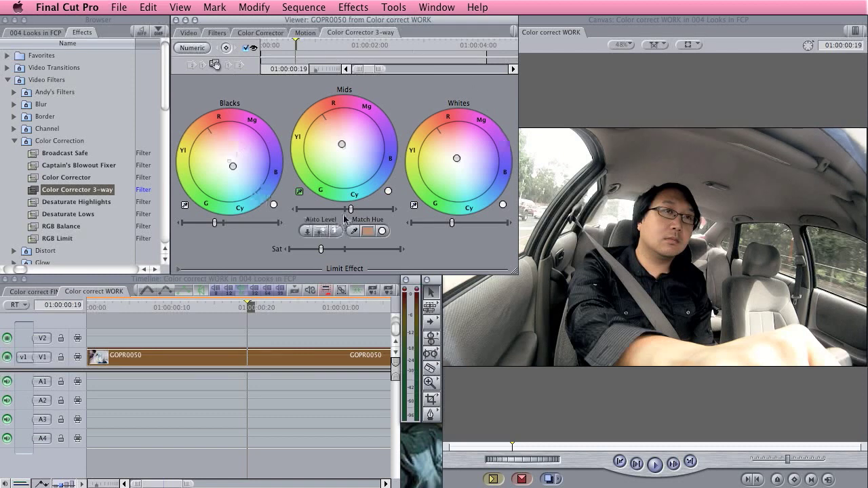
{"action": "left_click", "coordinate": [276, 34]}
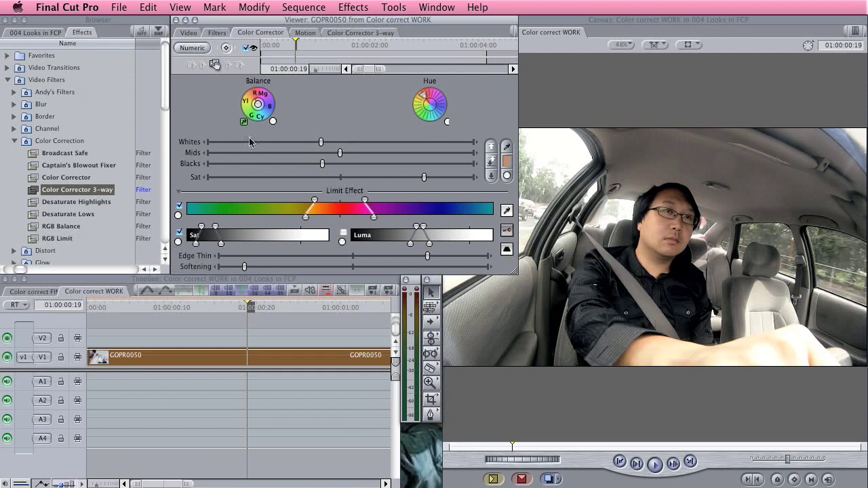
{"action": "mouse_move", "coordinate": [322, 165]}
{"action": "left_mouse_down"}
{"action": "mouse_move", "coordinate": [293, 164]}
{"action": "mouse_move", "coordinate": [323, 168]}
{"action": "left_mouse_up"}
{"action": "left_click", "coordinate": [366, 33]}
{"action": "left_click_drag", "start_coordinate": [319, 250], "coordinate": [322, 251]}
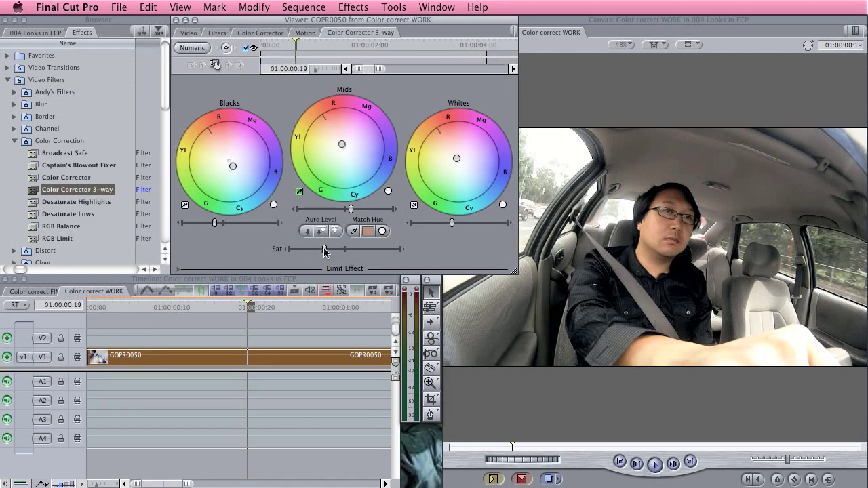
{"action": "left_click_drag", "start_coordinate": [217, 222], "coordinate": [214, 226]}
Step: Toggle the Color Corrector and Color Corrector 3-way filters off and on again to compare the clip before and after grading
{"action": "left_click", "coordinate": [215, 34]}
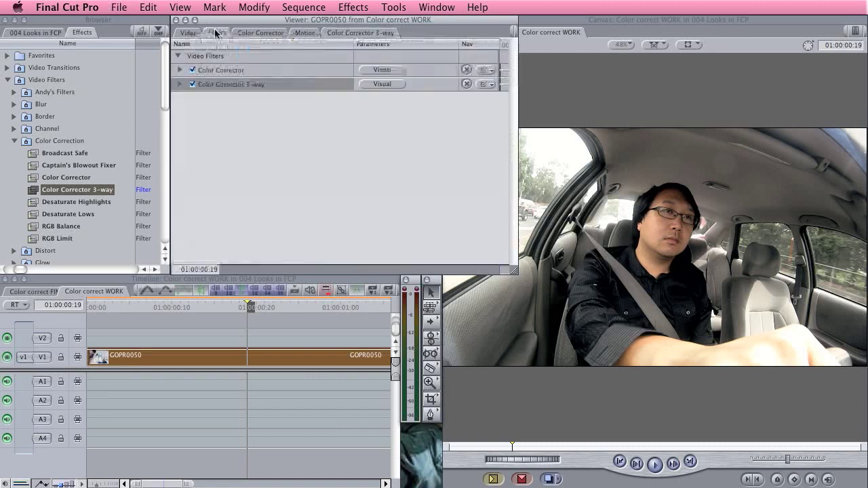
{"action": "left_click", "coordinate": [192, 84]}
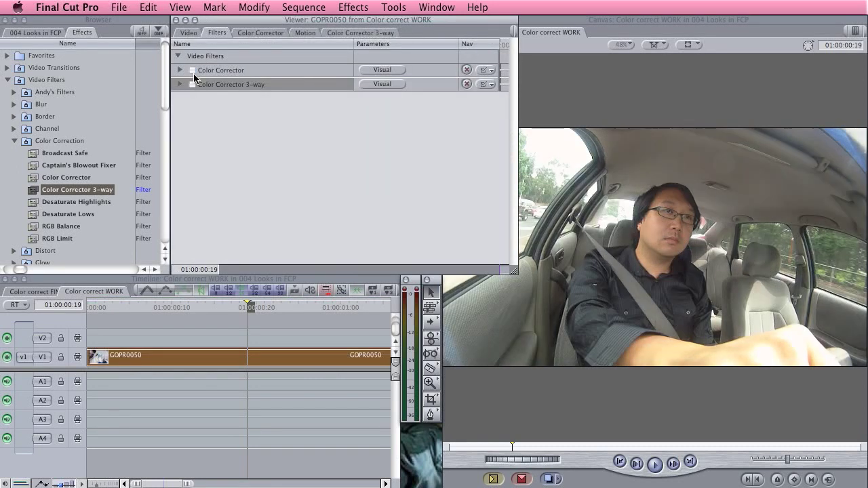
{"action": "left_click", "coordinate": [193, 70]}
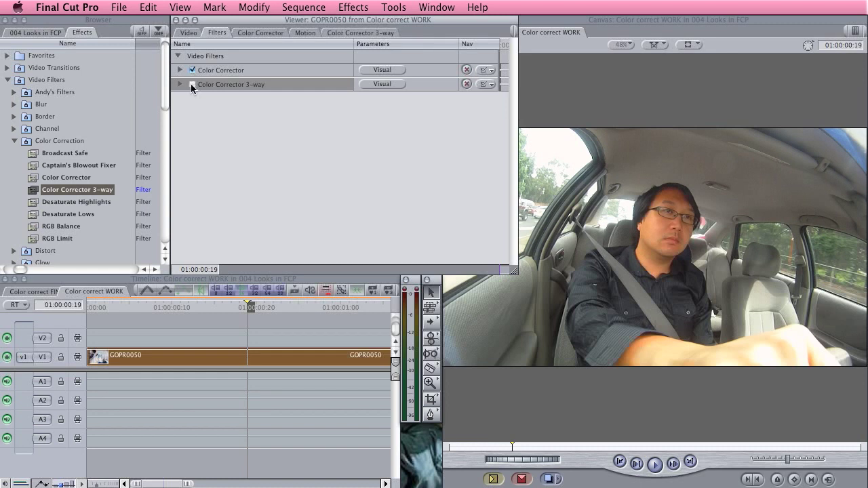
{"action": "left_click", "coordinate": [192, 84]}
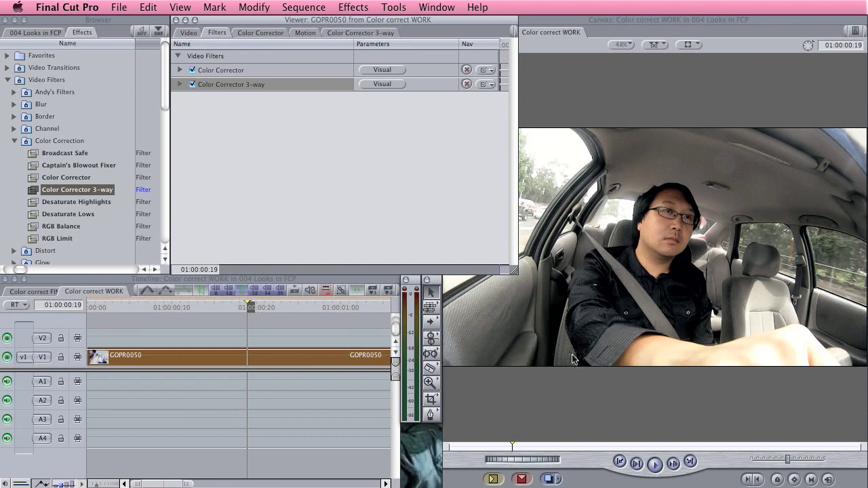
Step: Add Andy's Region Blur 3.5 to the GOPR0050 clip and center its region on the driver's face at 53.25, -55.38
{"action": "left_click", "coordinate": [14, 92]}
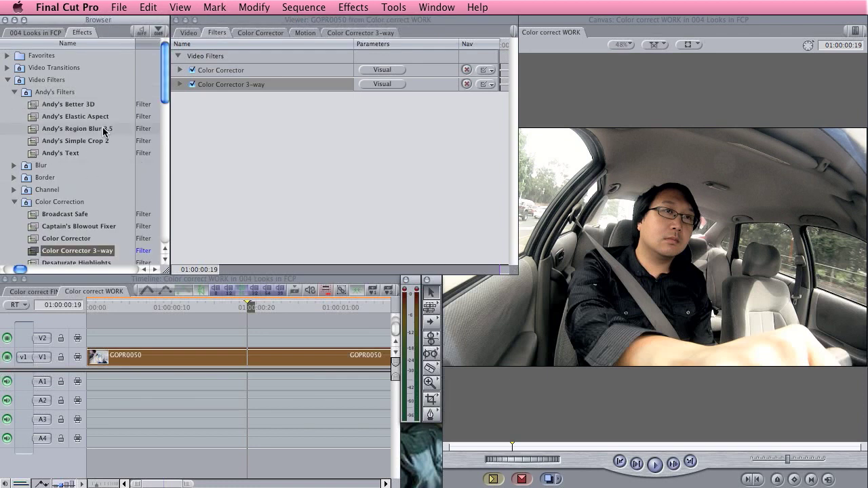
{"action": "left_click", "coordinate": [59, 129]}
{"action": "left_click_drag", "start_coordinate": [34, 131], "coordinate": [235, 133]}
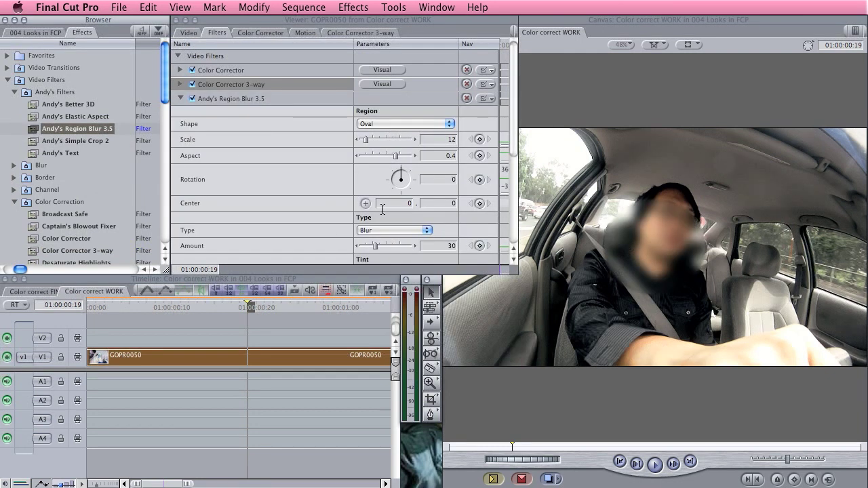
{"action": "left_click", "coordinate": [366, 203]}
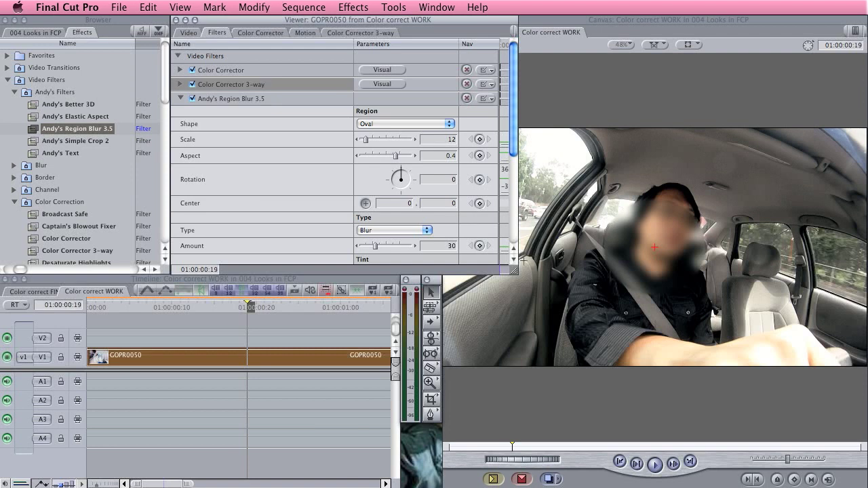
{"action": "left_click_drag", "start_coordinate": [655, 246], "coordinate": [672, 230]}
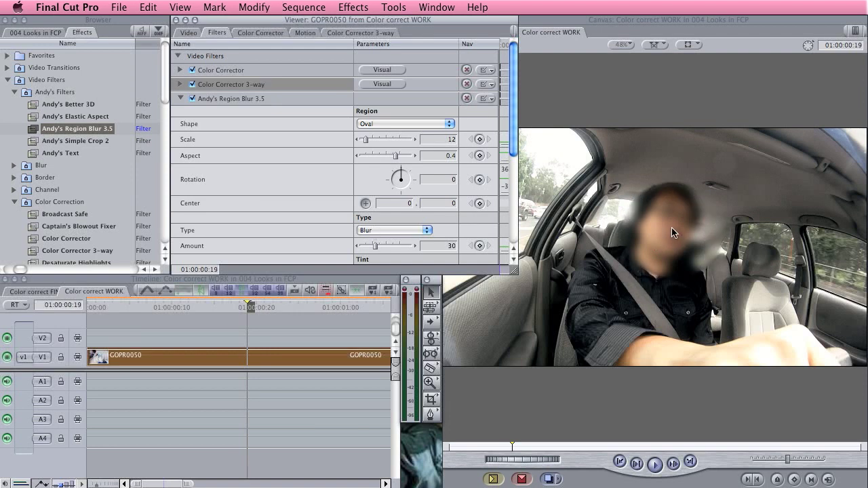
{"action": "left_click", "coordinate": [273, 184]}
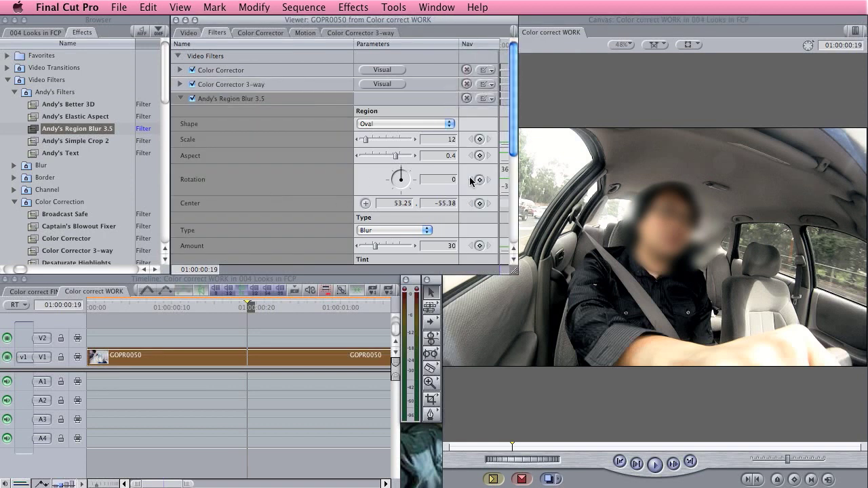
Step: Set the region blur's scale to 42 and its feather edge width to 468, and invert it so the surroundings are blurred
{"action": "scroll", "coordinate": [516, 156], "scroll_direction": "down", "scroll_amount": 4}
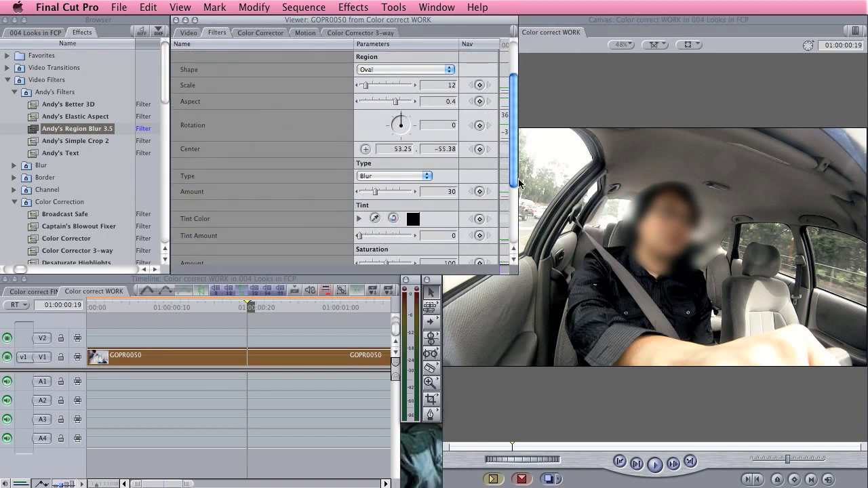
{"action": "scroll", "coordinate": [518, 177], "scroll_direction": "up", "scroll_amount": 1}
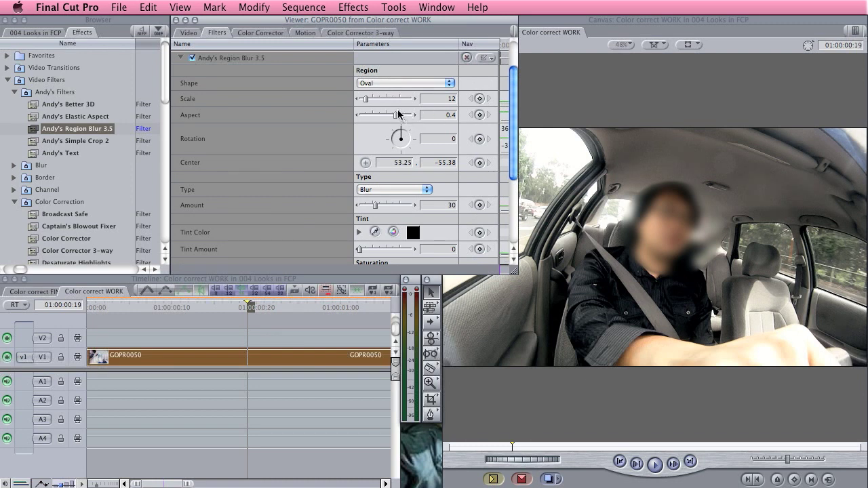
{"action": "left_click_drag", "start_coordinate": [368, 102], "coordinate": [381, 100]}
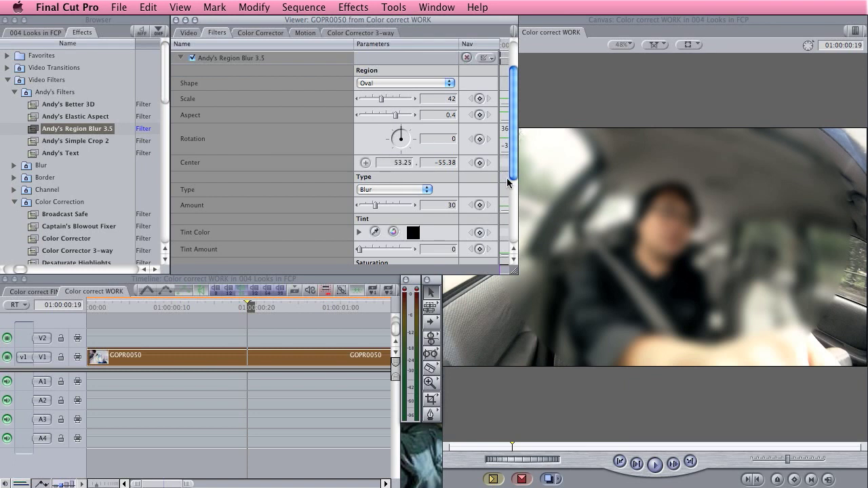
{"action": "left_click_drag", "start_coordinate": [514, 176], "coordinate": [505, 229]}
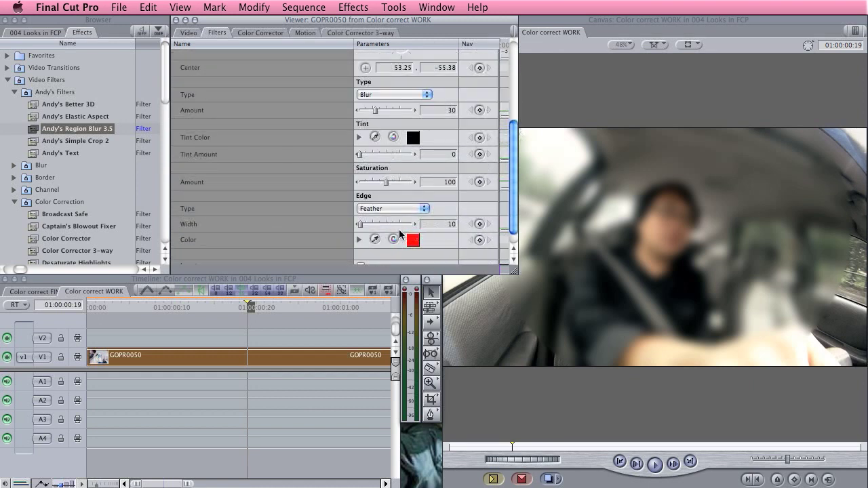
{"action": "left_click_drag", "start_coordinate": [361, 226], "coordinate": [382, 227]}
{"action": "scroll", "coordinate": [512, 210], "scroll_direction": "down", "scroll_amount": 1}
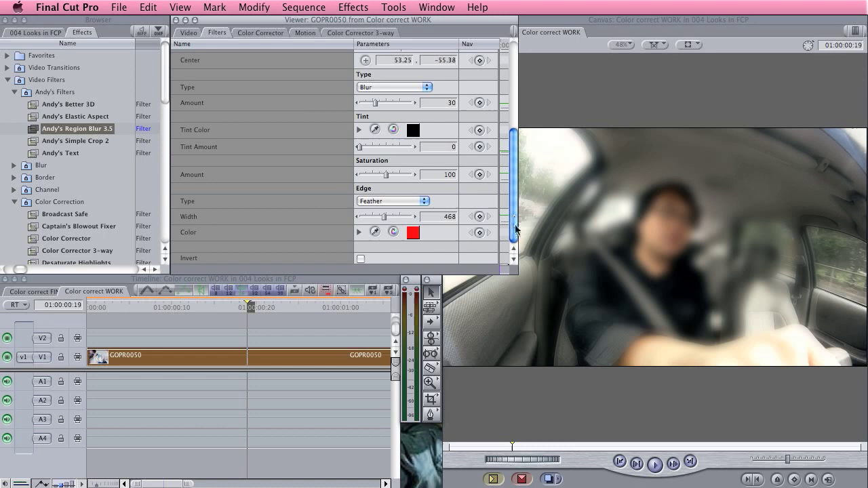
{"action": "left_click", "coordinate": [361, 260]}
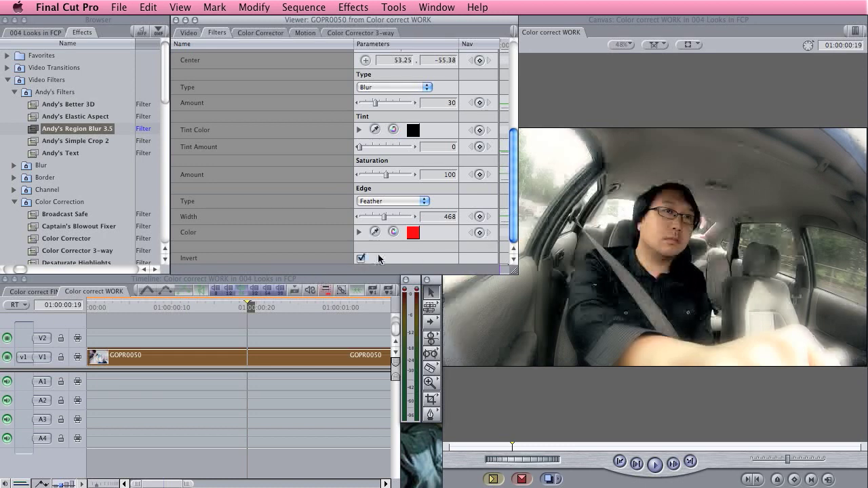
{"action": "left_click", "coordinate": [588, 404]}
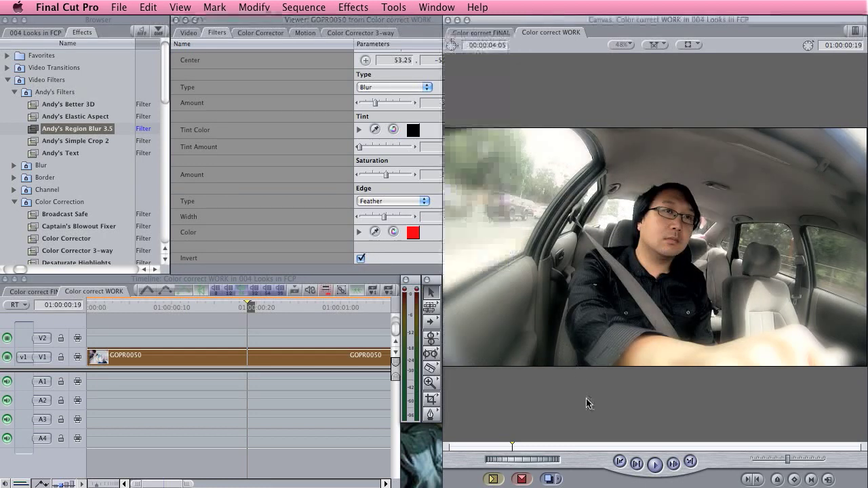
Step: Reduce the region blur's amount to 6
{"action": "left_click", "coordinate": [416, 253]}
{"action": "left_click_drag", "start_coordinate": [517, 207], "coordinate": [508, 142]}
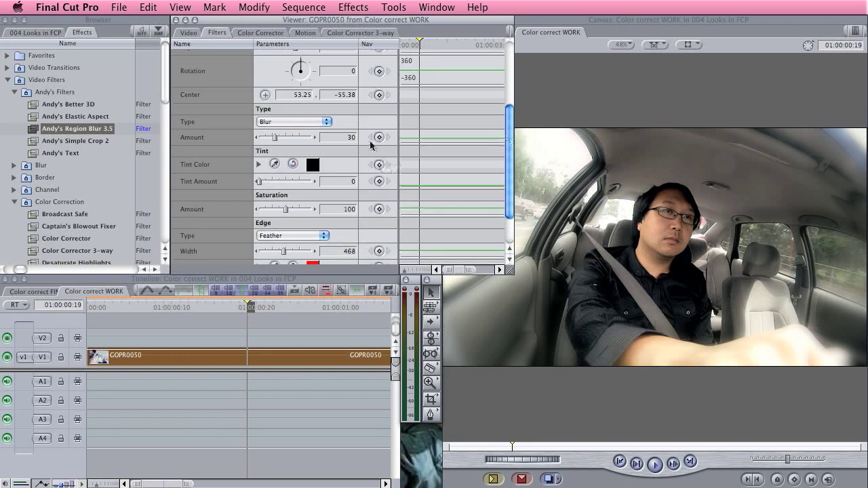
{"action": "double_click", "coordinate": [352, 137]}
{"action": "type", "text": "6"}
{"action": "key", "text": "Return"}
{"action": "left_click", "coordinate": [539, 394]}
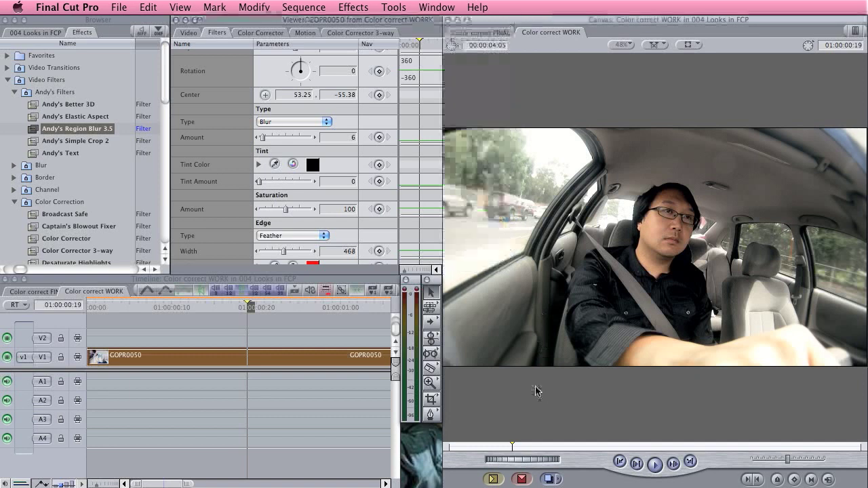
Step: Set the region blur's amount to 3
{"action": "left_click", "coordinate": [352, 137]}
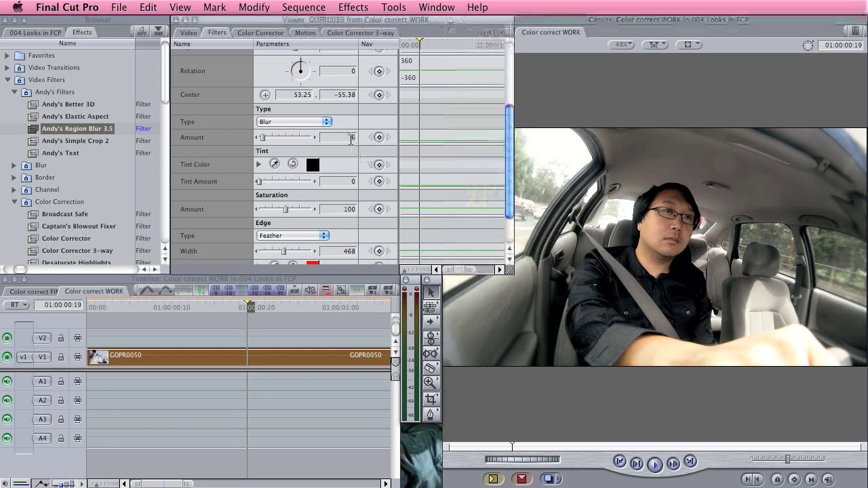
{"action": "type", "text": "3"}
{"action": "key", "text": "Return"}
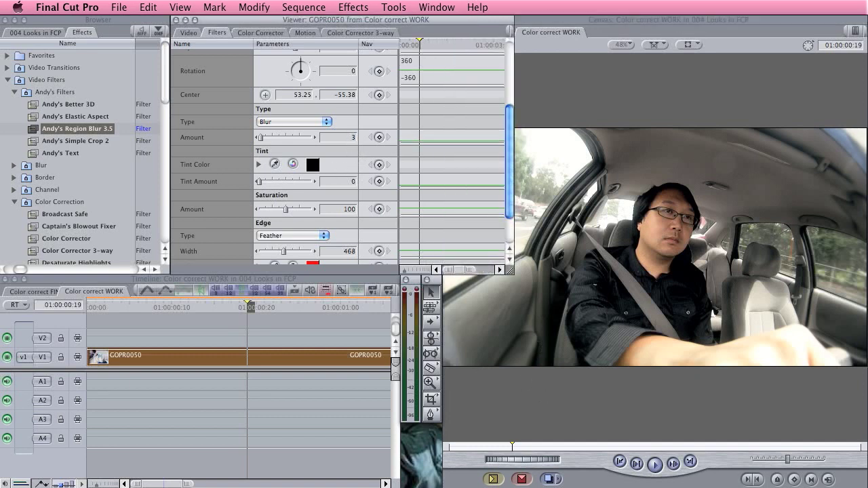
Step: Exaggerate the region blur's amount with a value of 120 to preview the effect, and return it to 3
{"action": "double_click", "coordinate": [339, 138]}
{"action": "type", "text": "120"}
{"action": "key", "text": "Return"}
{"action": "double_click", "coordinate": [342, 145]}
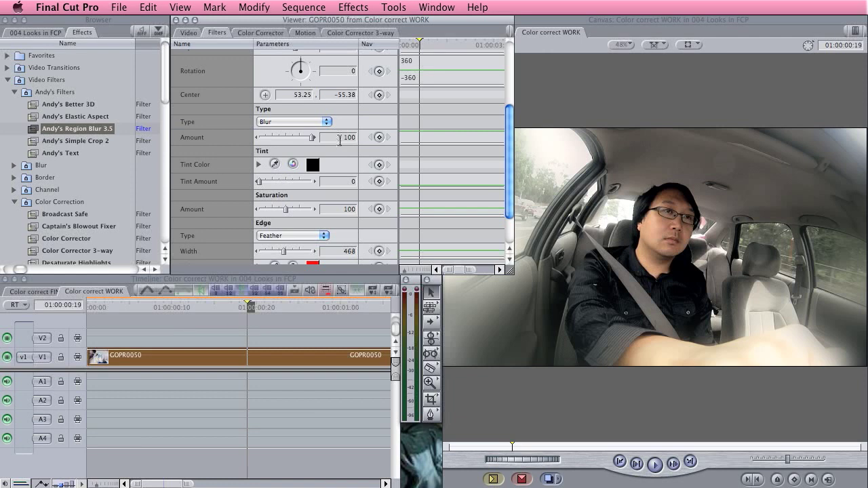
{"action": "type", "text": "3"}
{"action": "key", "text": "Return"}
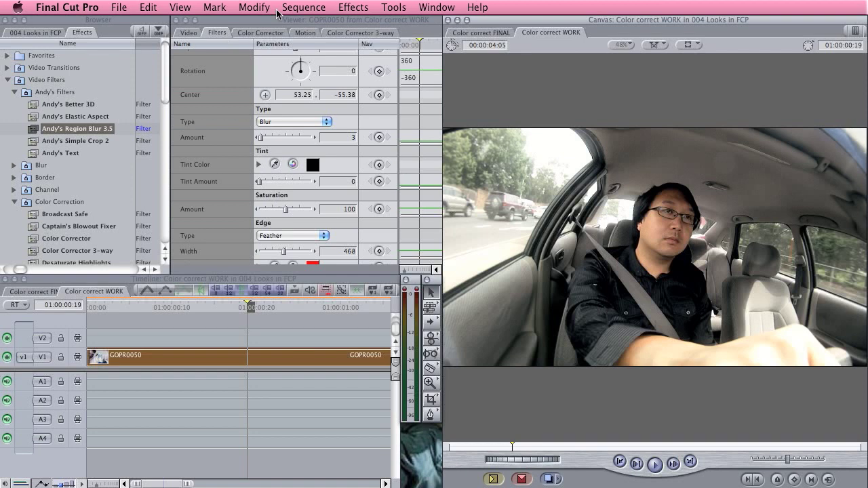
Step: Collapse the Andy's Region Blur settings in the GOPR0050 clip's filter list
{"action": "left_click", "coordinate": [304, 32]}
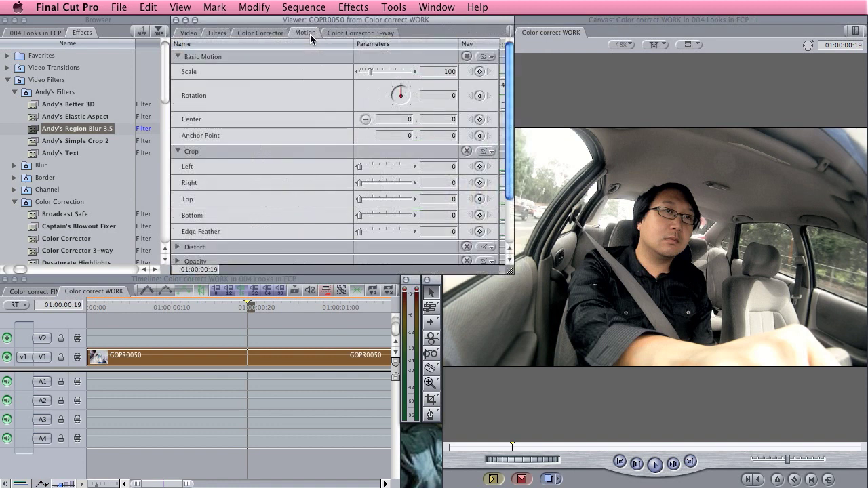
{"action": "left_click", "coordinate": [217, 33]}
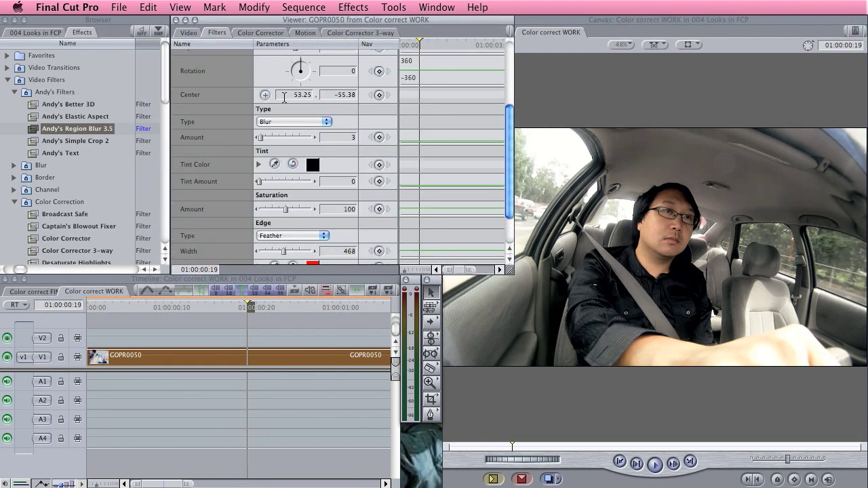
{"action": "scroll", "coordinate": [197, 106], "scroll_direction": "up", "scroll_amount": 5}
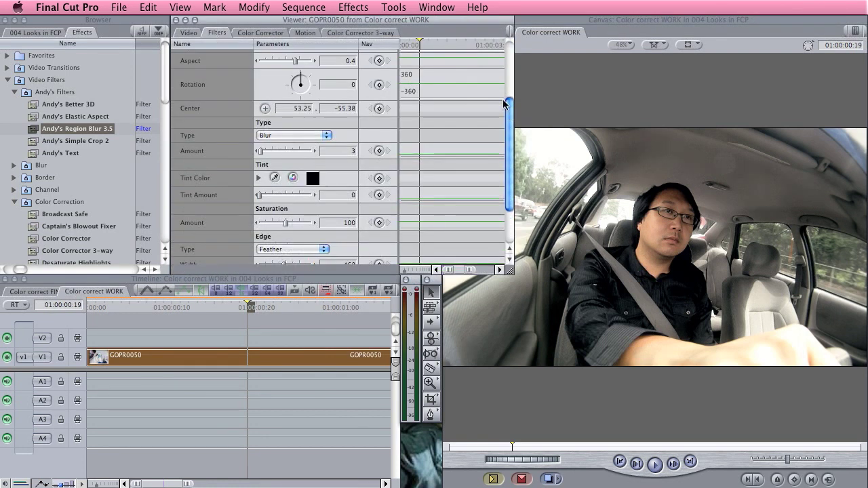
{"action": "left_click", "coordinate": [180, 99]}
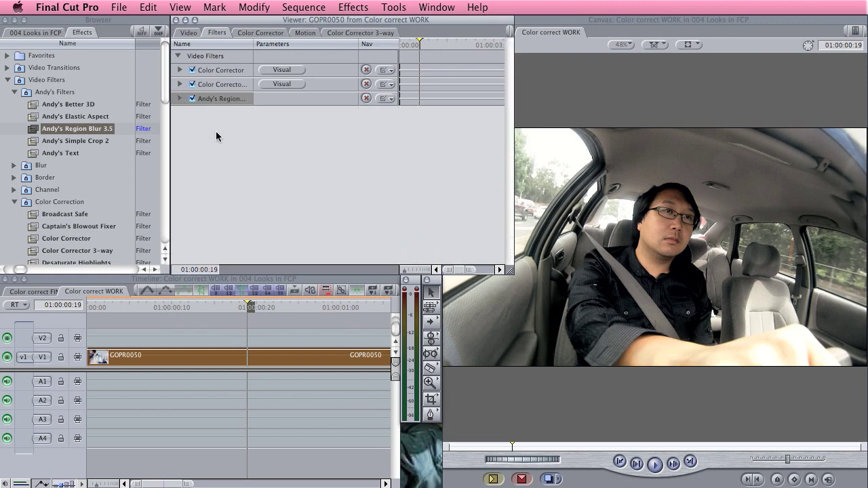
Step: Add the Color Balance filter from the Image Control effects to the GOPR0050 clip, and delete it from the clip again
{"action": "left_click", "coordinate": [15, 91]}
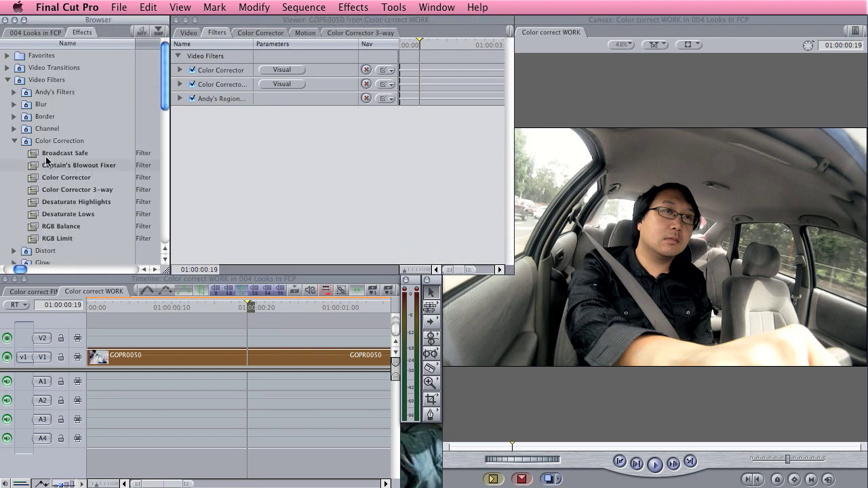
{"action": "left_click", "coordinate": [15, 141]}
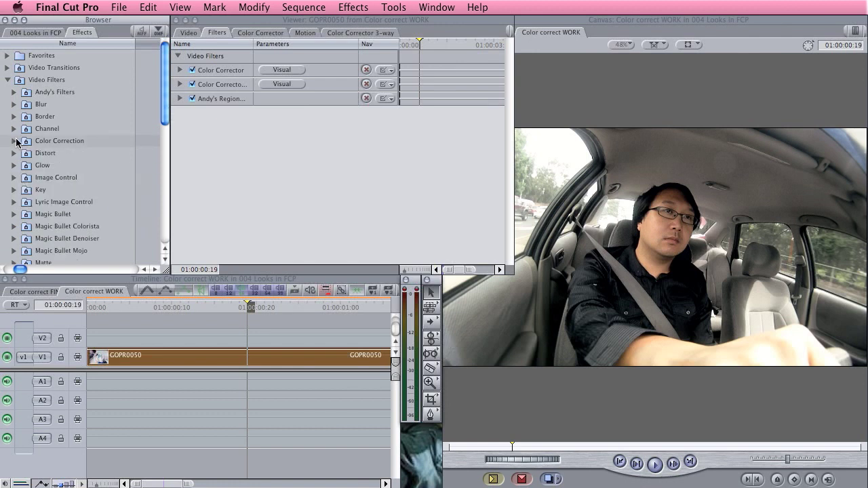
{"action": "left_click", "coordinate": [14, 177]}
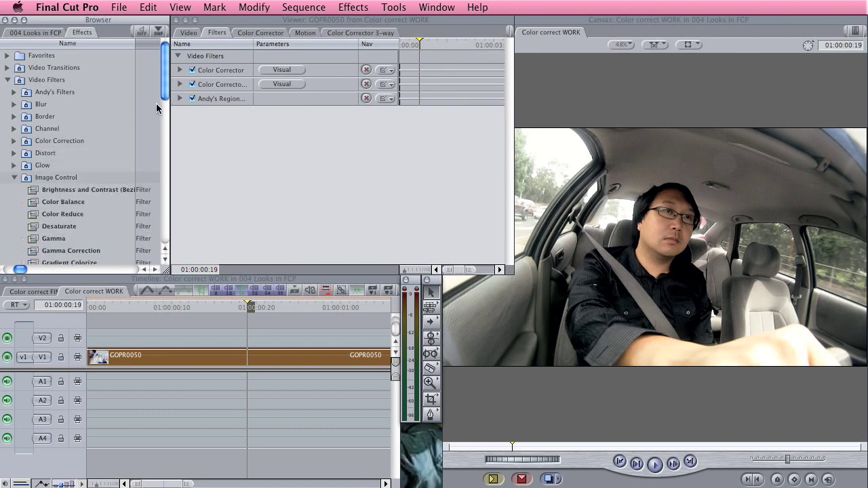
{"action": "left_click_drag", "start_coordinate": [162, 89], "coordinate": [163, 120]}
{"action": "left_click", "coordinate": [68, 119]}
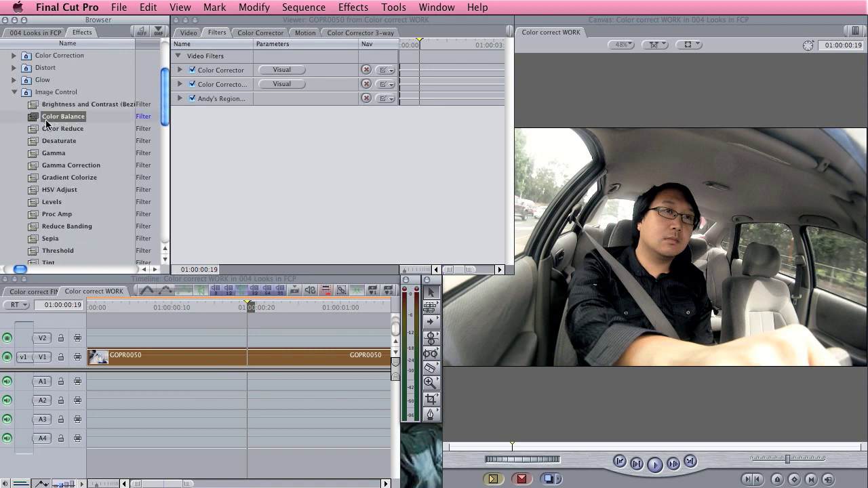
{"action": "left_click_drag", "start_coordinate": [32, 122], "coordinate": [267, 142]}
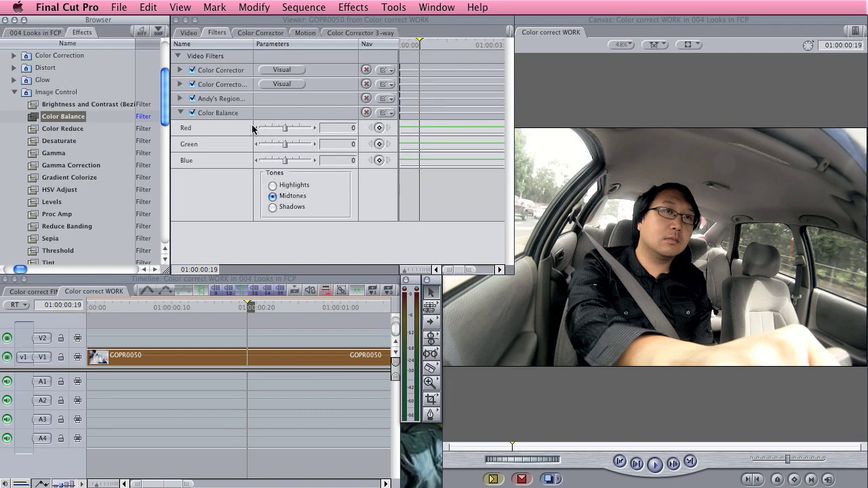
{"action": "left_click", "coordinate": [231, 114]}
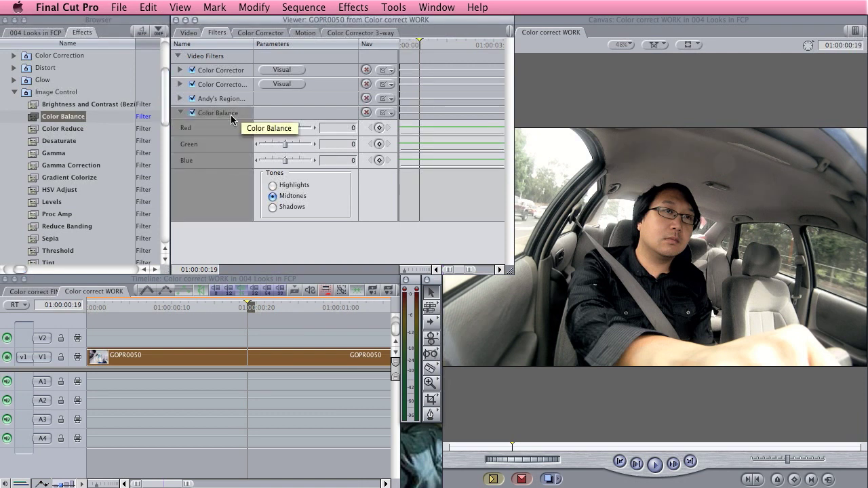
{"action": "key", "text": "Delete"}
Step: Open the Color correct FINAL sequence and examine the filters applied to its GOPR0050 clip on V1
{"action": "left_click", "coordinate": [45, 33]}
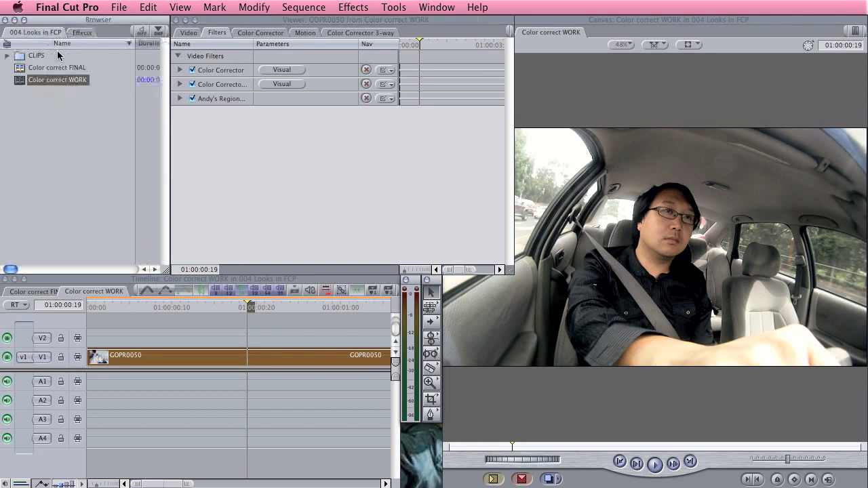
{"action": "double_click", "coordinate": [42, 68]}
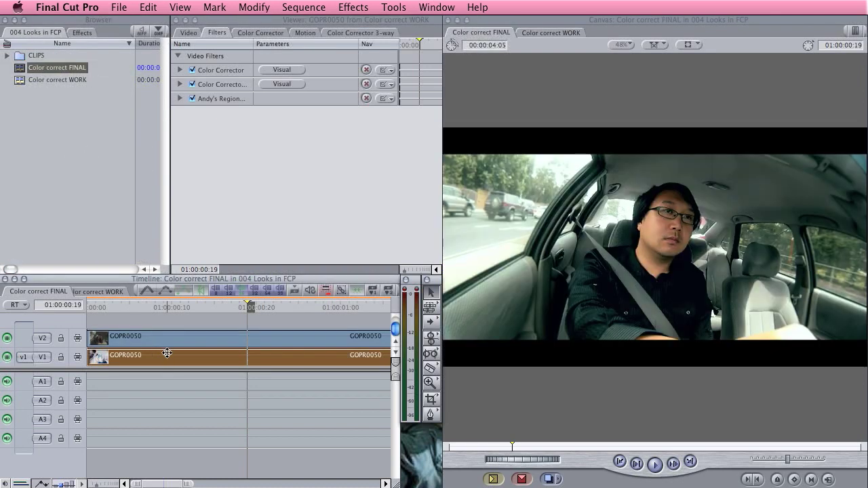
{"action": "double_click", "coordinate": [167, 355]}
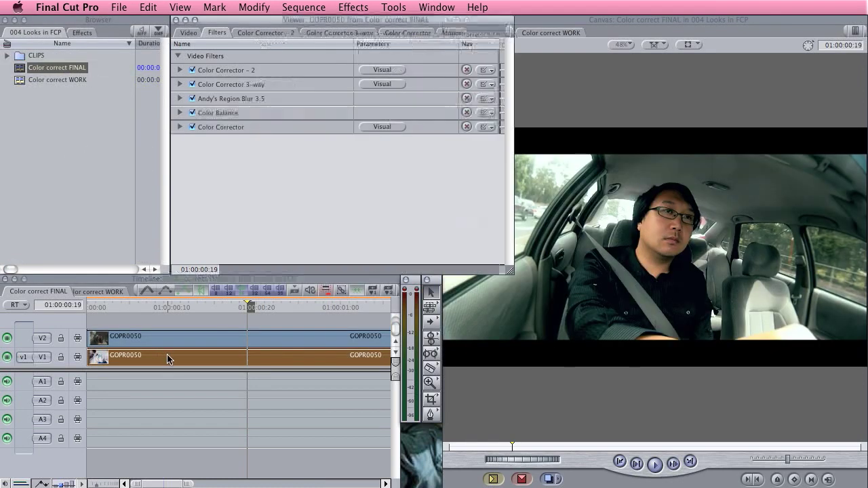
{"action": "left_click", "coordinate": [180, 113]}
{"action": "left_click", "coordinate": [181, 113]}
{"action": "left_click", "coordinate": [180, 127]}
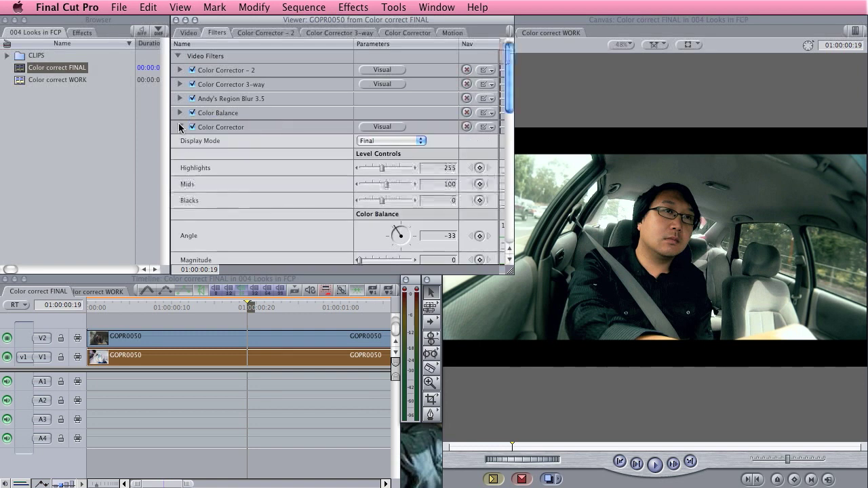
{"action": "left_click", "coordinate": [180, 127]}
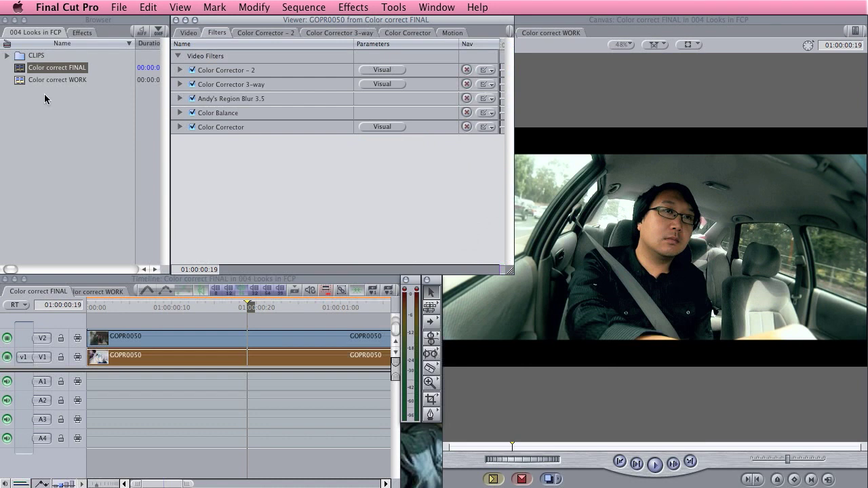
Step: Return to the Color correct WORK sequence and add the Color Balance filter to its GOPR0050 clip after the region blur
{"action": "left_click", "coordinate": [53, 78]}
{"action": "double_click", "coordinate": [53, 79]}
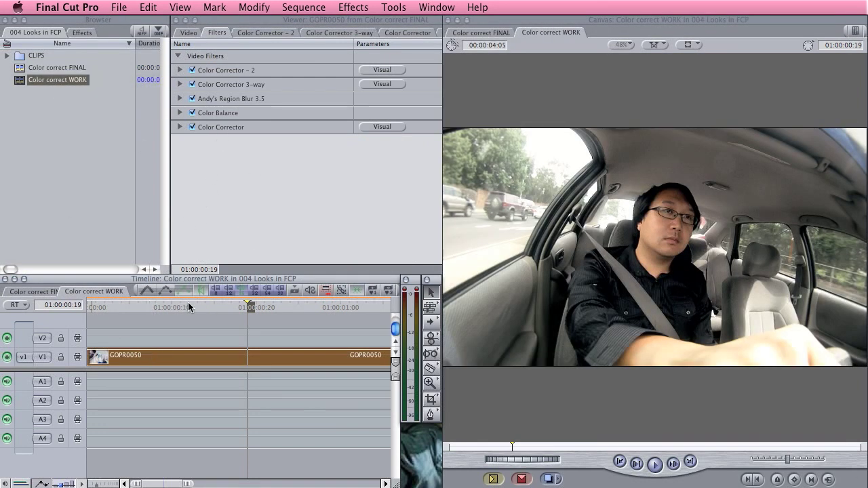
{"action": "double_click", "coordinate": [194, 357]}
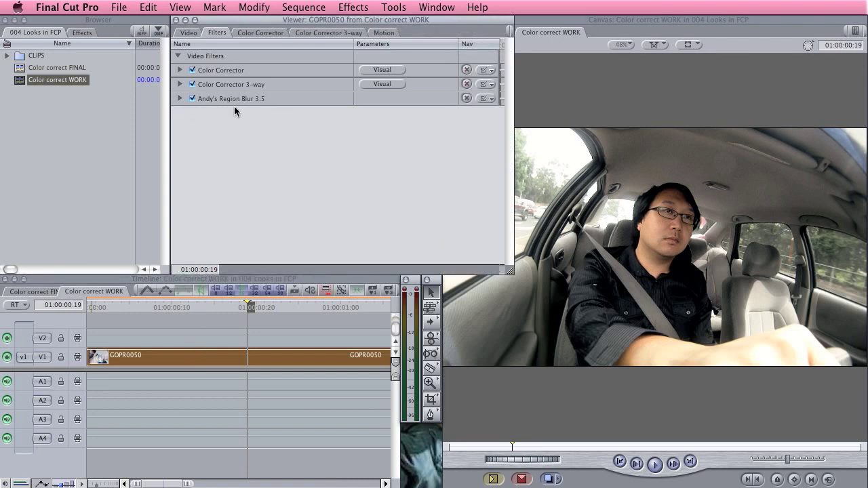
{"action": "left_click", "coordinate": [76, 33]}
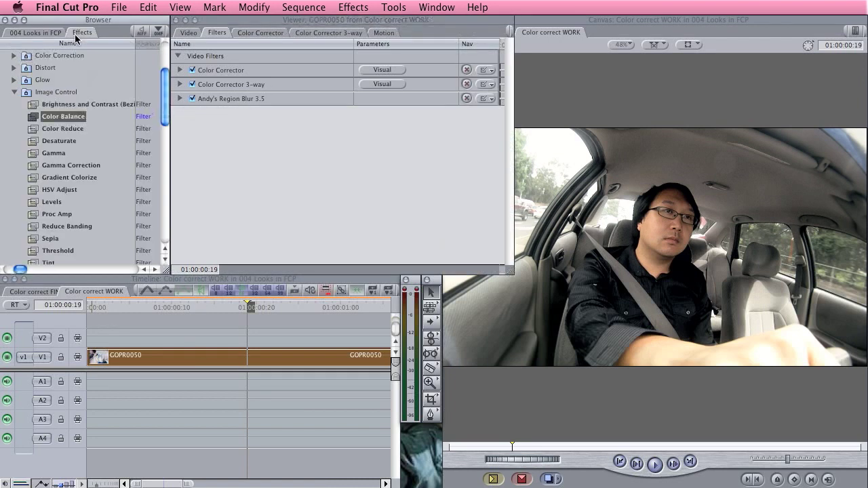
{"action": "left_click_drag", "start_coordinate": [68, 117], "coordinate": [318, 174]}
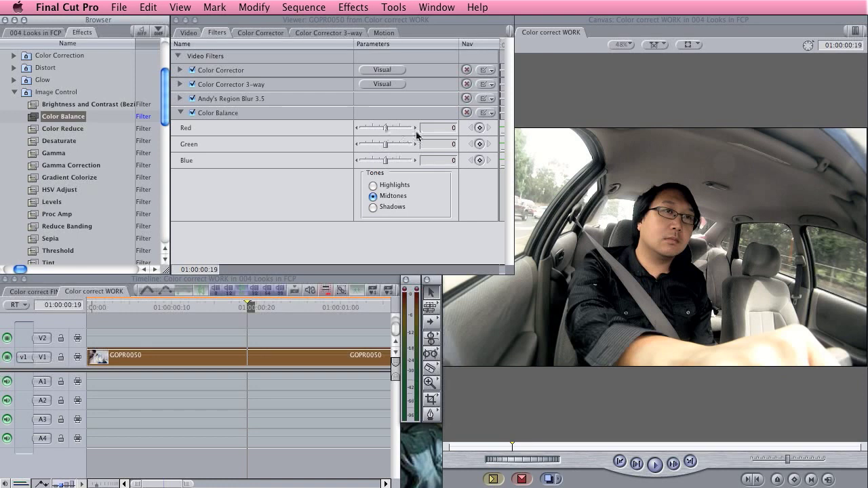
Step: Lower the red of the Color Balance midtones to about -18 and raise their blue slightly
{"action": "left_click_drag", "start_coordinate": [384, 131], "coordinate": [380, 127]}
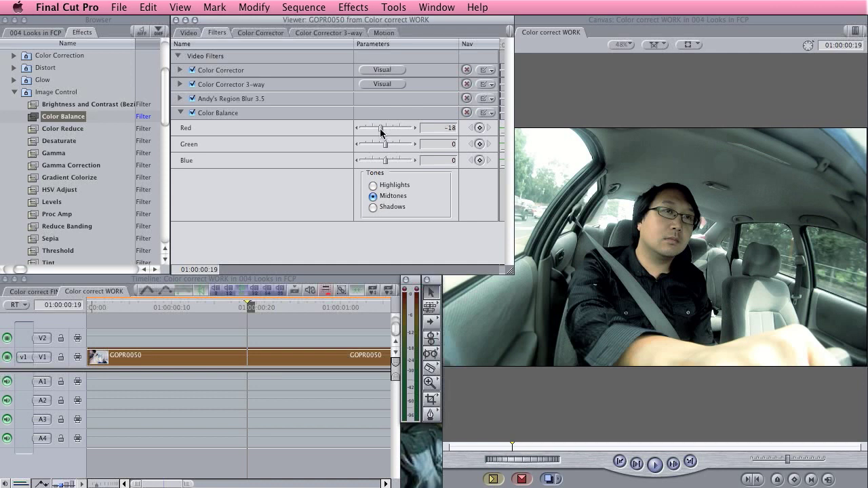
{"action": "left_click_drag", "start_coordinate": [391, 160], "coordinate": [388, 160]}
{"action": "left_click_drag", "start_coordinate": [382, 131], "coordinate": [378, 131]}
{"action": "left_click_drag", "start_coordinate": [392, 161], "coordinate": [390, 161]}
Step: Try the Color Balance on the shadows, with red at about -29 and blue at about 18
{"action": "left_click", "coordinate": [372, 207]}
{"action": "left_click_drag", "start_coordinate": [380, 129], "coordinate": [377, 129]}
{"action": "left_click_drag", "start_coordinate": [379, 128], "coordinate": [379, 128]}
{"action": "left_click_drag", "start_coordinate": [389, 159], "coordinate": [390, 160]}
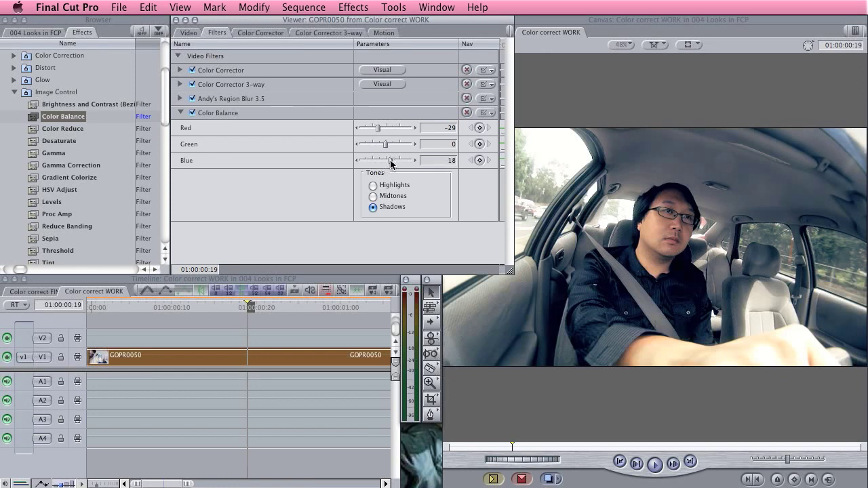
Step: Apply the Color Balance to the midtones, with red at about -21 and blue at about 15
{"action": "left_click", "coordinate": [373, 196]}
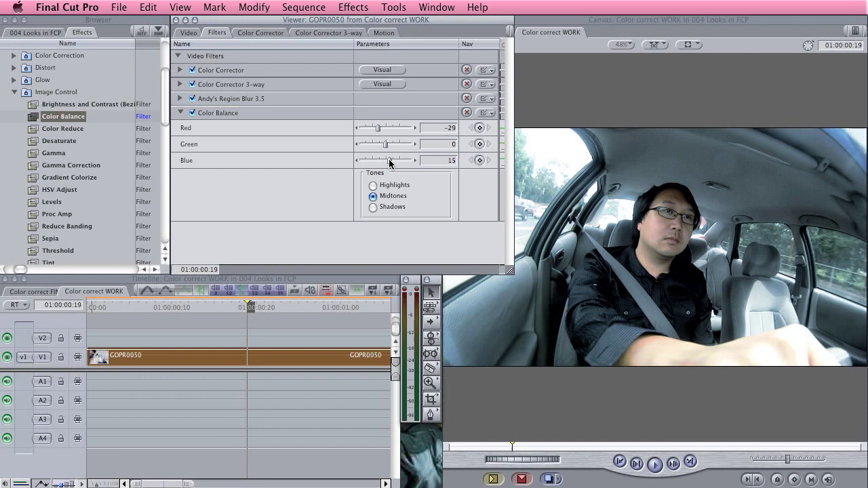
{"action": "left_click_drag", "start_coordinate": [379, 126], "coordinate": [381, 127]}
{"action": "left_click", "coordinate": [378, 127]}
{"action": "left_click_drag", "start_coordinate": [389, 160], "coordinate": [398, 164]}
{"action": "left_click_drag", "start_coordinate": [390, 160], "coordinate": [388, 160]}
{"action": "left_click_drag", "start_coordinate": [389, 160], "coordinate": [389, 160]}
Step: Switch to Chrome, open Red Giant's Magic Bullet Colorista II product page and look through it
{"action": "left_click", "coordinate": [563, 403]}
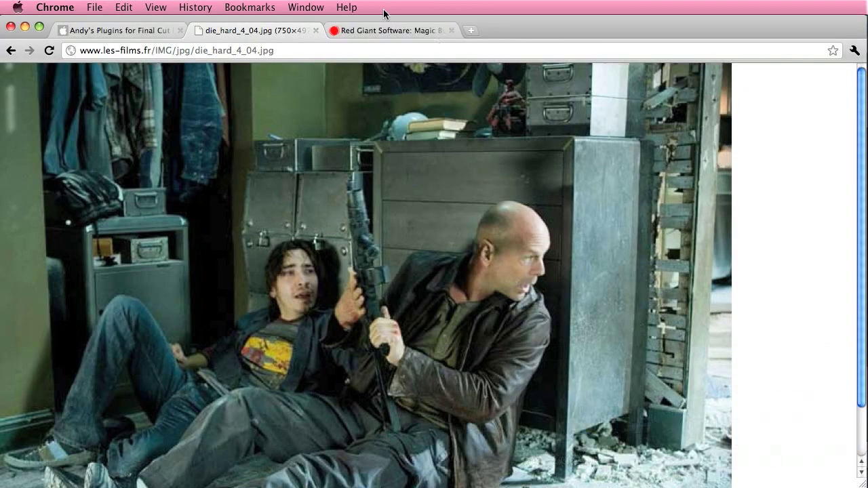
{"action": "left_click", "coordinate": [379, 30]}
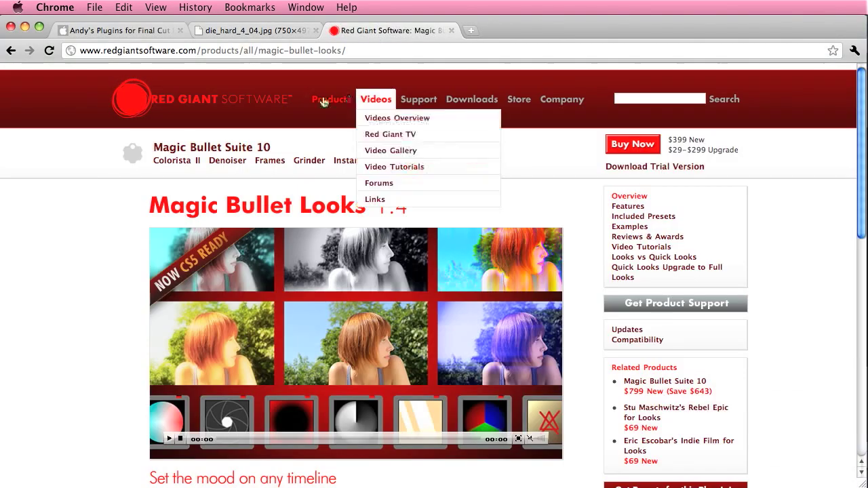
{"action": "mouse_move", "coordinate": [327, 107]}
{"action": "left_click", "coordinate": [217, 184]}
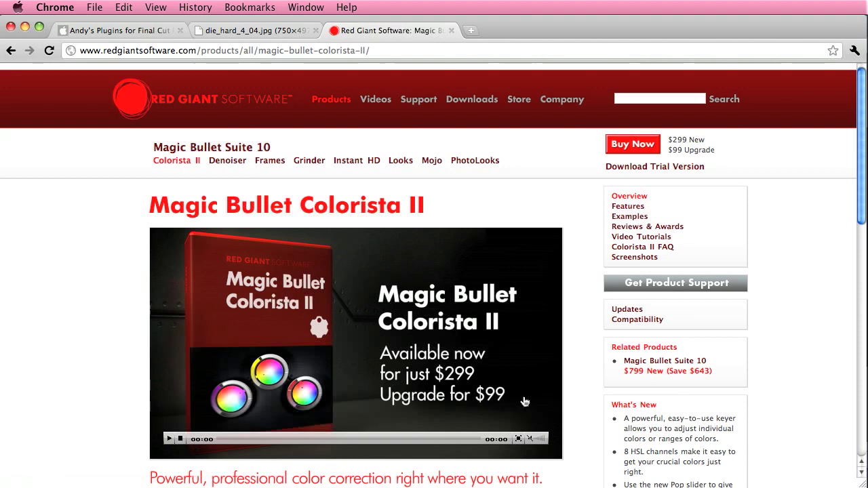
{"action": "scroll", "coordinate": [522, 401], "scroll_direction": "down", "scroll_amount": 10}
{"action": "scroll", "coordinate": [525, 402], "scroll_direction": "down", "scroll_amount": 2}
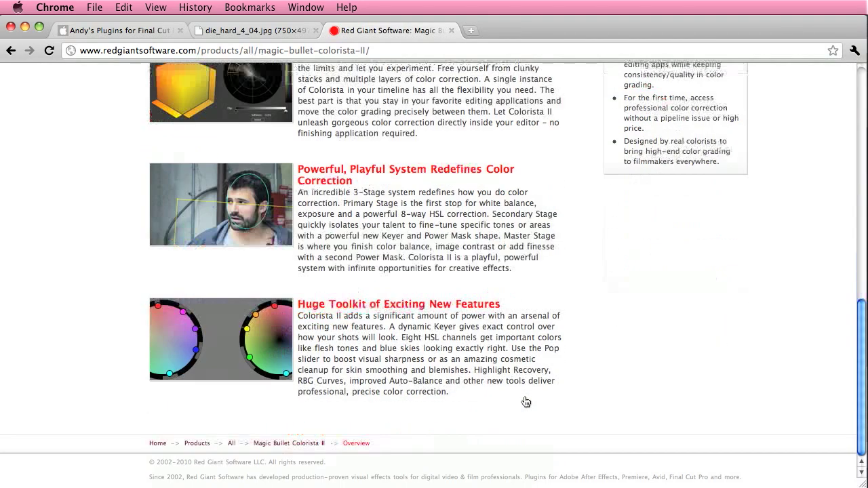
{"action": "scroll", "coordinate": [523, 400], "scroll_direction": "up", "scroll_amount": 8}
Step: Switch back to Final Cut Pro, fine-tune the green of the Color Balance filter and collapse its settings
{"action": "key", "text": "super+Tab"}
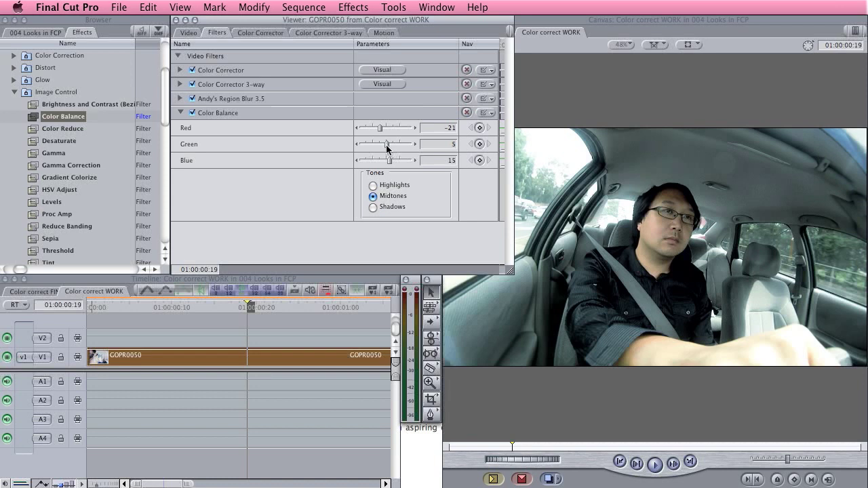
{"action": "left_click_drag", "start_coordinate": [385, 144], "coordinate": [384, 148]}
{"action": "left_click", "coordinate": [181, 113]}
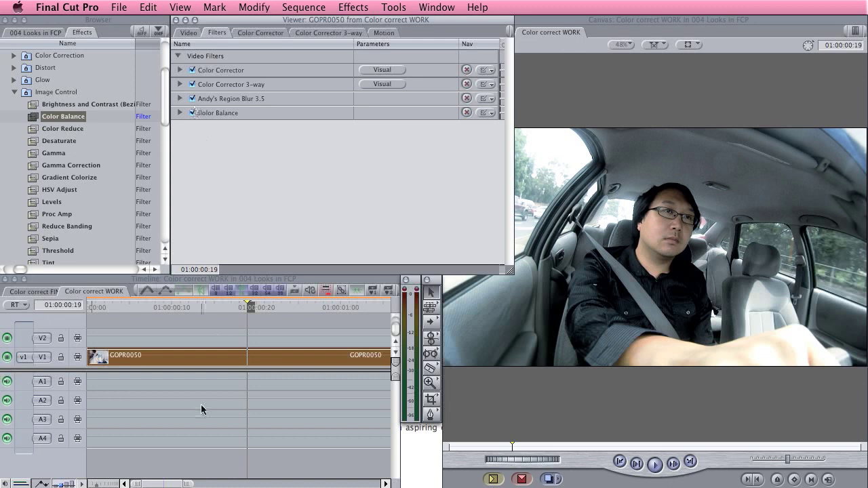
Step: Compare the grade on the GOPR0050 clip by disabling its filters and re-enabling them one by one
{"action": "left_click", "coordinate": [171, 356]}
{"action": "left_click", "coordinate": [192, 85]}
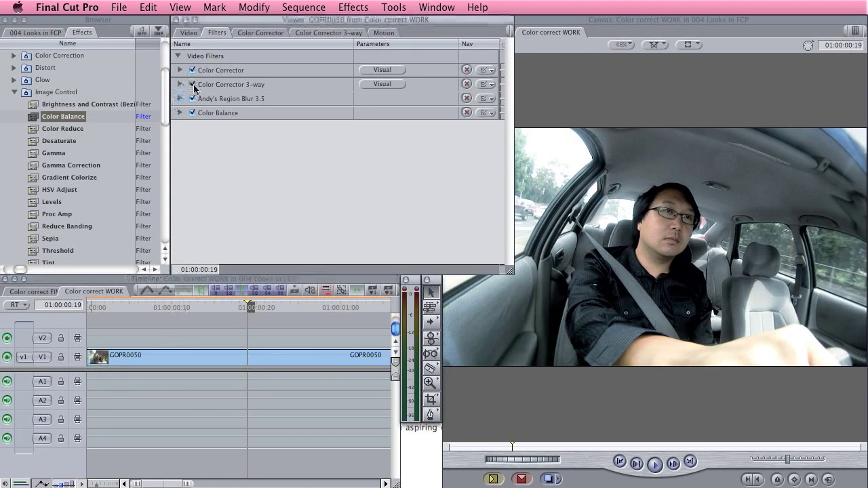
{"action": "left_click", "coordinate": [192, 99]}
{"action": "left_click", "coordinate": [193, 112]}
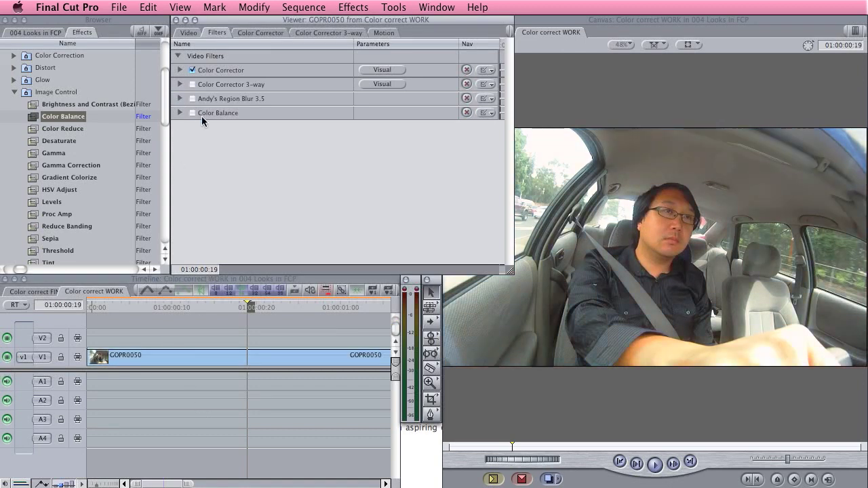
{"action": "left_click", "coordinate": [193, 69]}
{"action": "left_click", "coordinate": [193, 70]}
{"action": "left_click", "coordinate": [193, 84]}
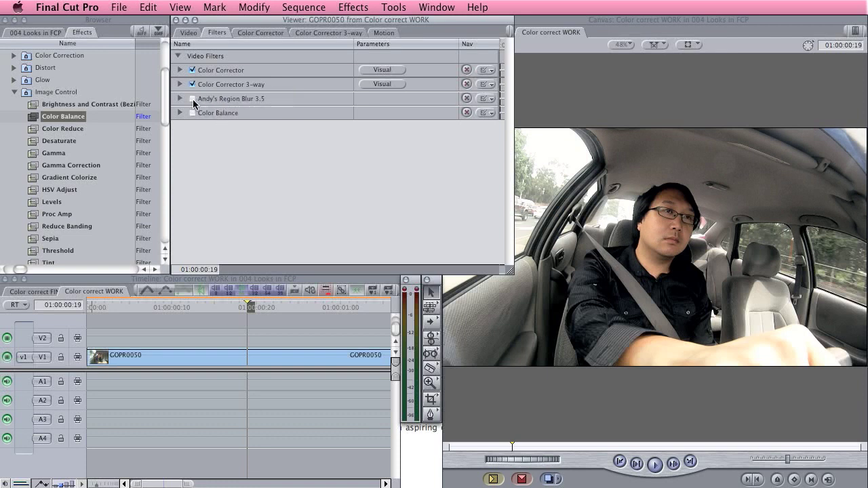
{"action": "left_click", "coordinate": [193, 99]}
{"action": "left_click", "coordinate": [193, 113]}
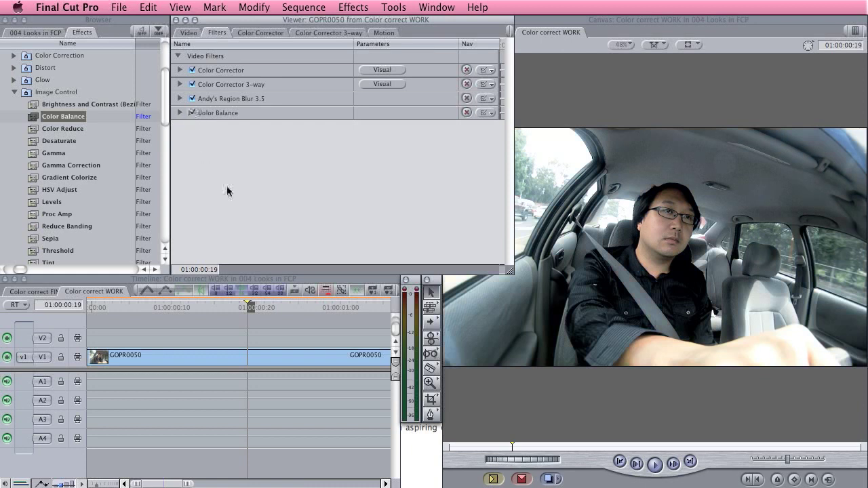
Step: Add a second Color Corrector 3-way filter from the Color Correction effects to the clip and open its visual controls
{"action": "left_click", "coordinate": [22, 93]}
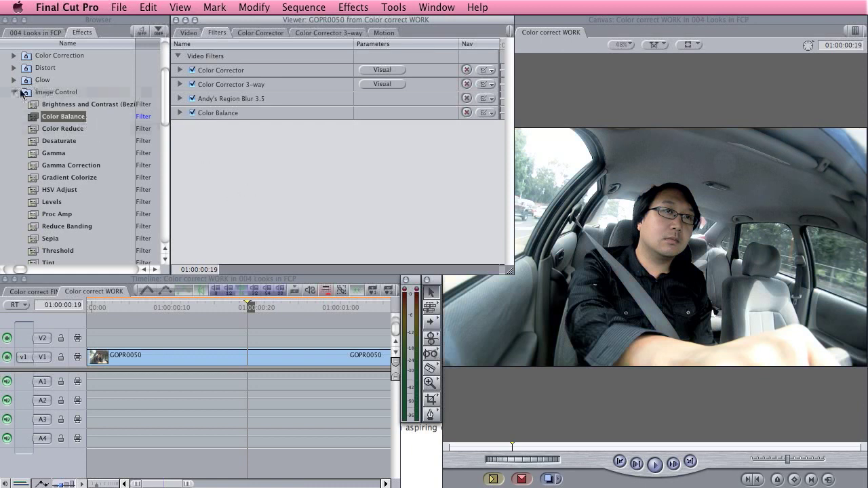
{"action": "left_click", "coordinate": [15, 54]}
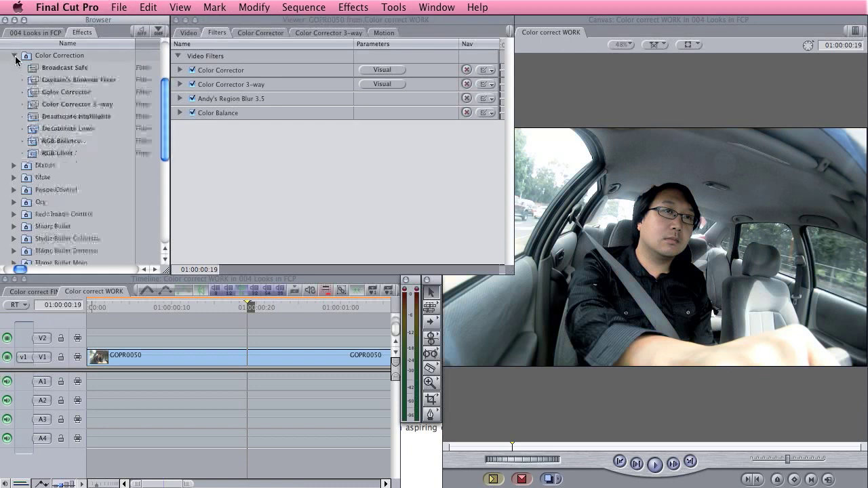
{"action": "left_click", "coordinate": [70, 102]}
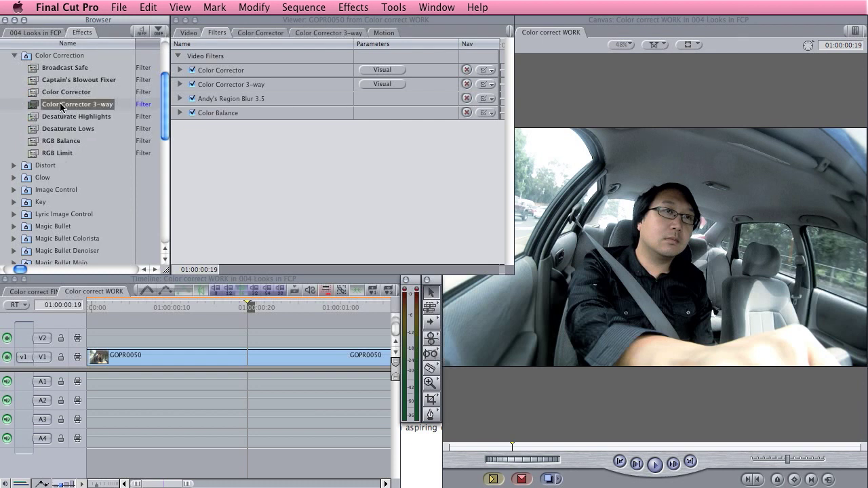
{"action": "left_click_drag", "start_coordinate": [63, 104], "coordinate": [292, 170]}
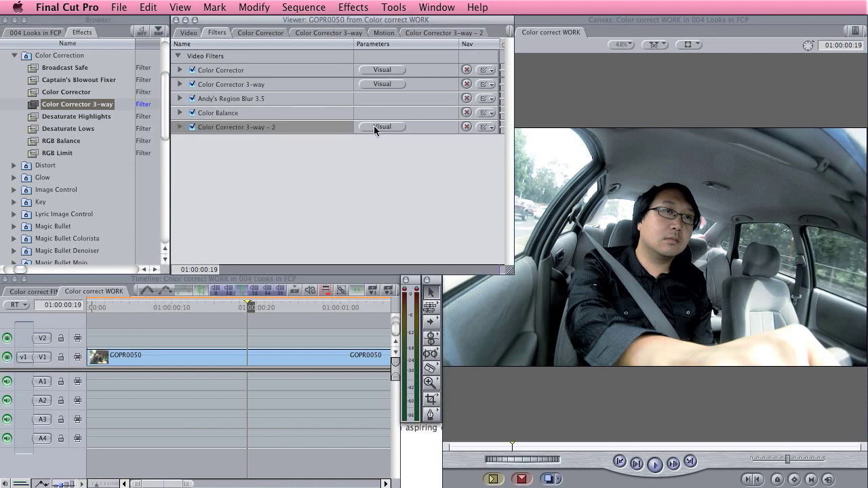
{"action": "left_click", "coordinate": [374, 127]}
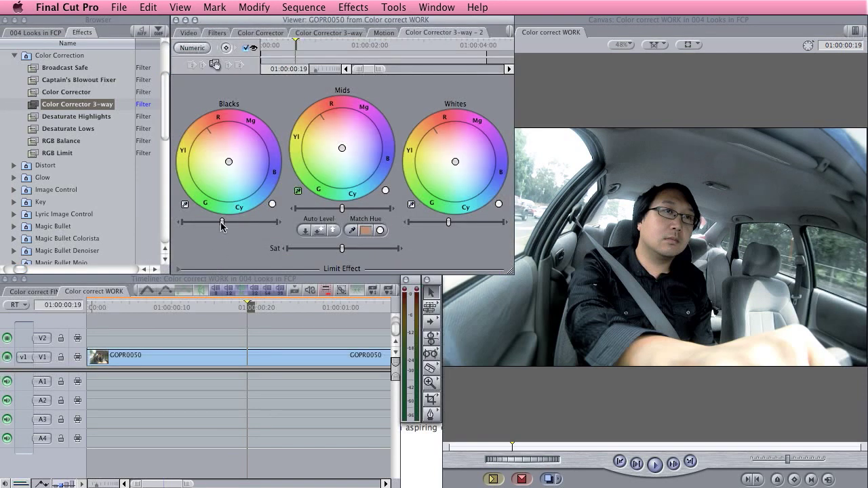
Step: Lower the blacks slightly and raise the mids and saturation in the second Color Corrector 3-way
{"action": "left_click_drag", "start_coordinate": [220, 224], "coordinate": [218, 223]}
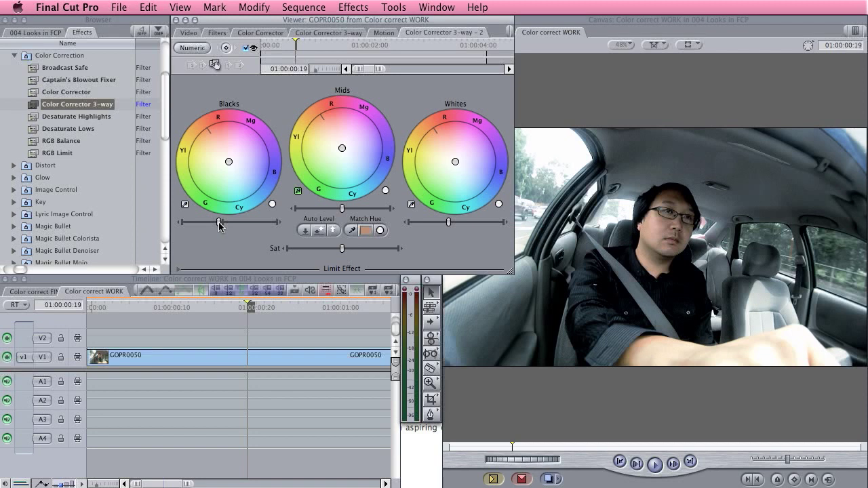
{"action": "left_click_drag", "start_coordinate": [345, 208], "coordinate": [347, 208]}
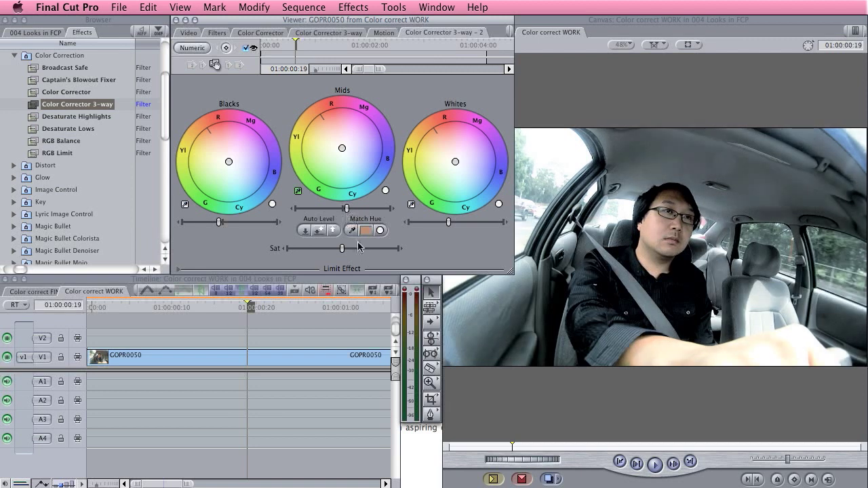
{"action": "left_click_drag", "start_coordinate": [343, 250], "coordinate": [354, 250]}
{"action": "left_click_drag", "start_coordinate": [358, 250], "coordinate": [357, 250]}
{"action": "left_click_drag", "start_coordinate": [344, 209], "coordinate": [343, 209]}
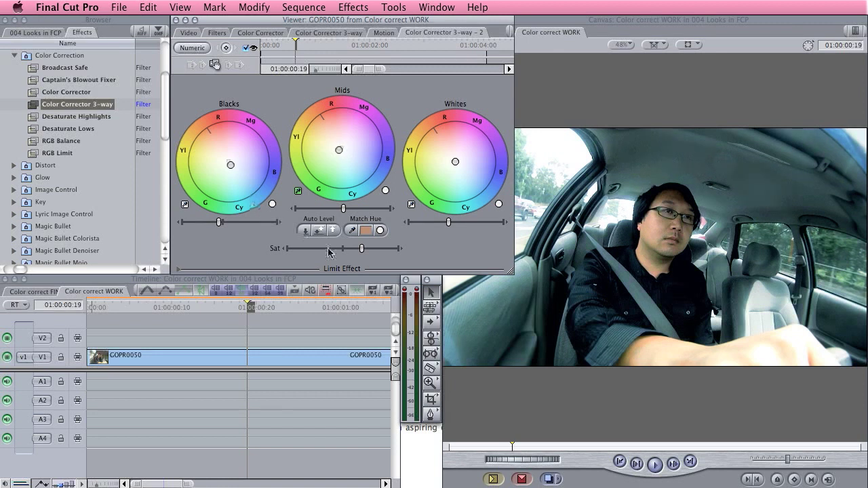
Step: Reset the mids color balance of the second Color Corrector 3-way and reduce its saturation slightly
{"action": "left_click", "coordinate": [386, 190]}
{"action": "left_click", "coordinate": [329, 425]}
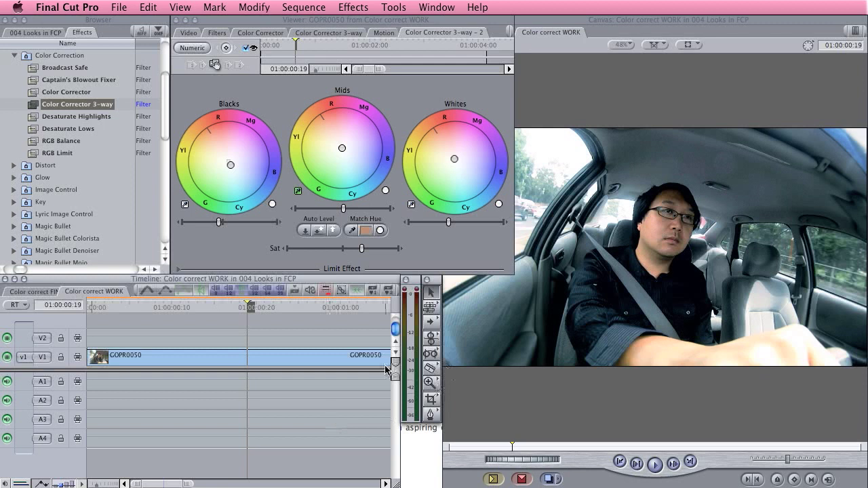
{"action": "left_click", "coordinate": [328, 358]}
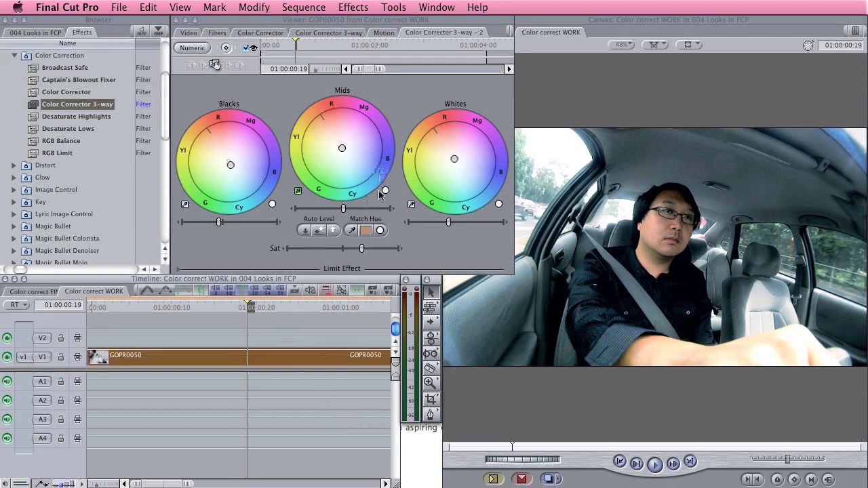
{"action": "left_click_drag", "start_coordinate": [361, 248], "coordinate": [353, 252]}
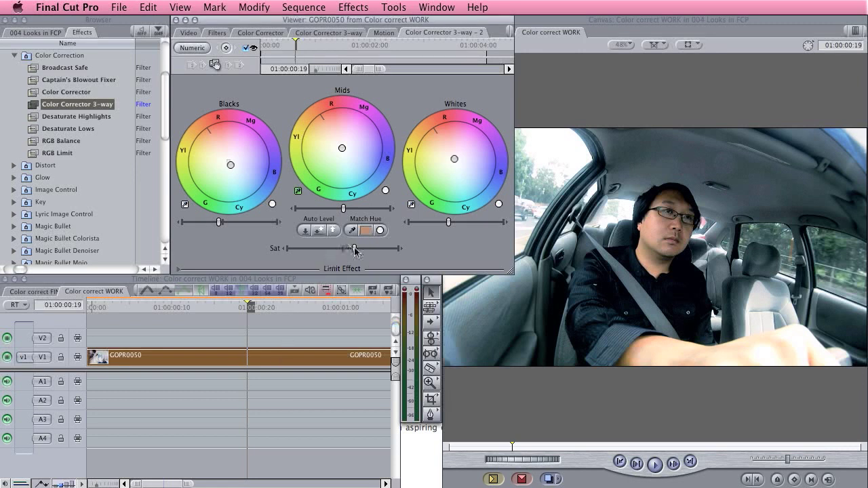
{"action": "left_click", "coordinate": [328, 332]}
Step: Switch to Chrome to examine the die_hard_4_04.jpg reference still, and return to Final Cut Pro
{"action": "left_click", "coordinate": [217, 33]}
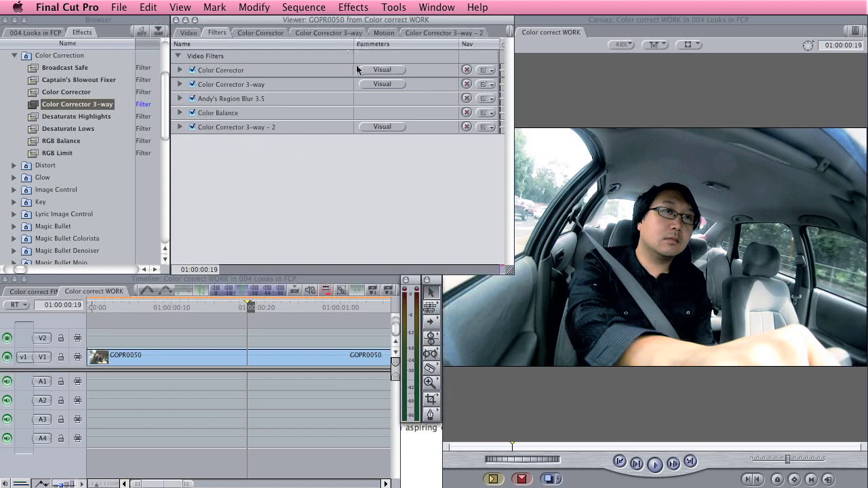
{"action": "key", "text": "super+Tab"}
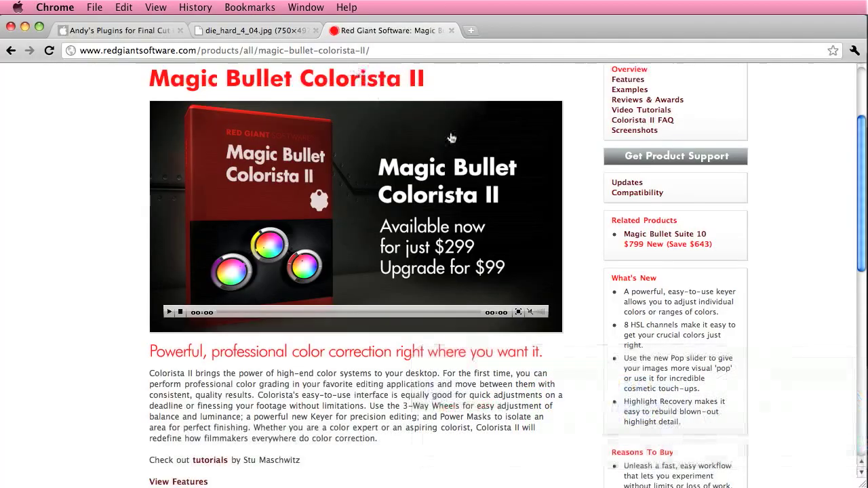
{"action": "left_click", "coordinate": [279, 34]}
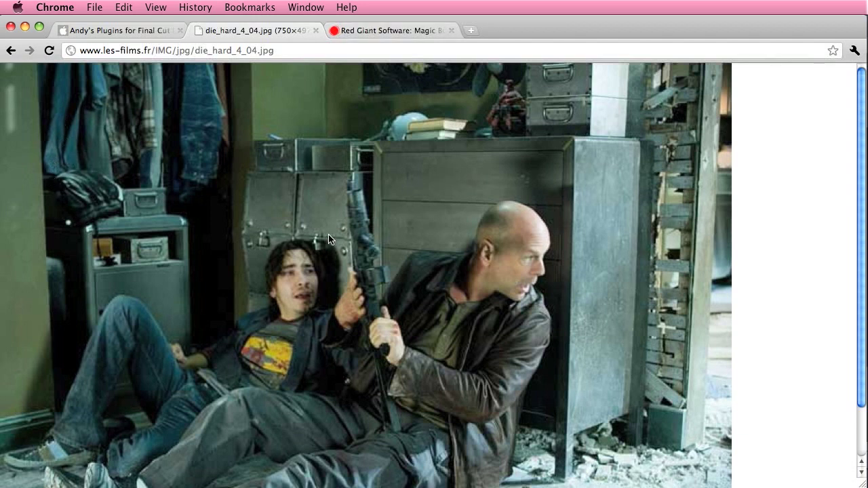
{"action": "key", "text": "super+Tab"}
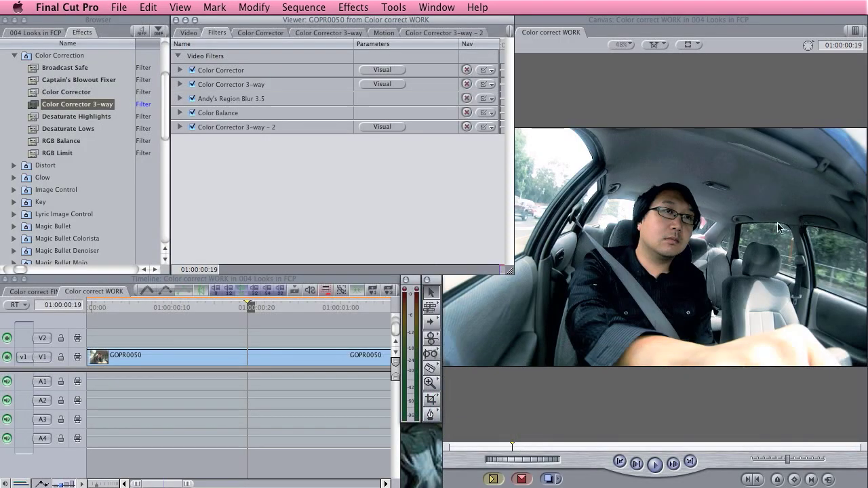
Step: Review the first Color Corrector and the second Color Corrector 3-way settings, collapse Limit Effect and return to the filter list
{"action": "left_click", "coordinate": [259, 34]}
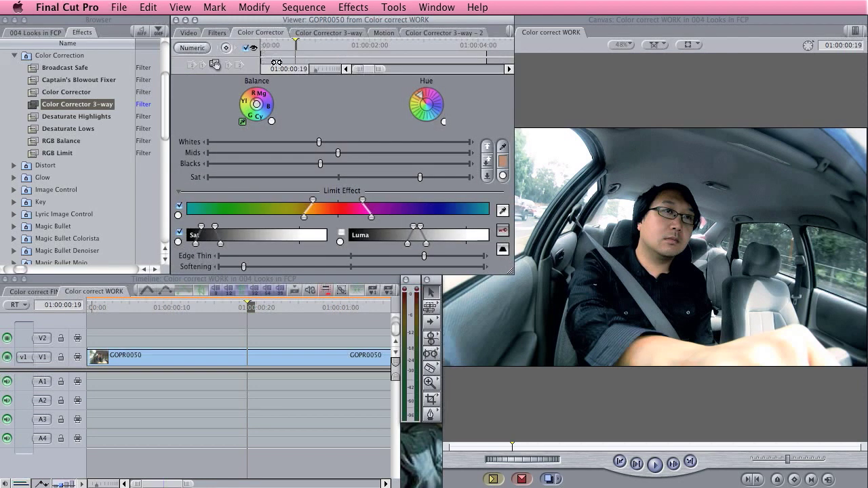
{"action": "left_click", "coordinate": [177, 192]}
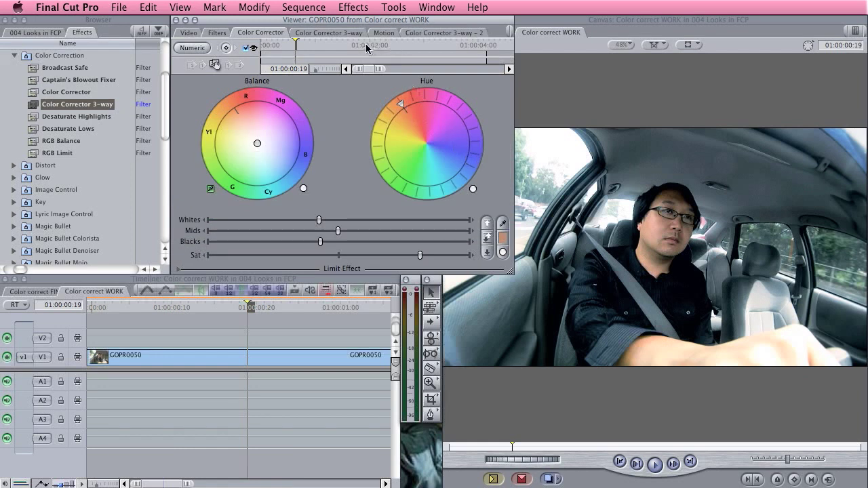
{"action": "left_click", "coordinate": [411, 33]}
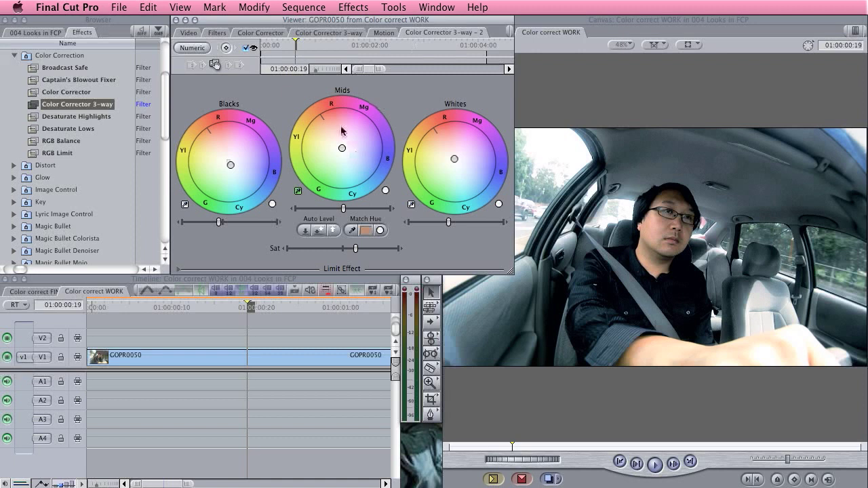
{"action": "left_click", "coordinate": [224, 32]}
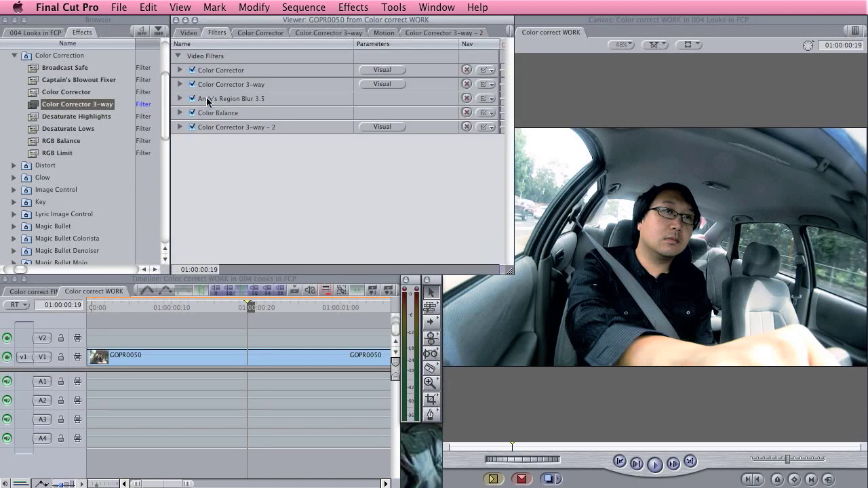
Step: Replace the second Color Corrector 3-way with a new Color Corrector filter and open its visual controls
{"action": "left_click", "coordinate": [206, 124]}
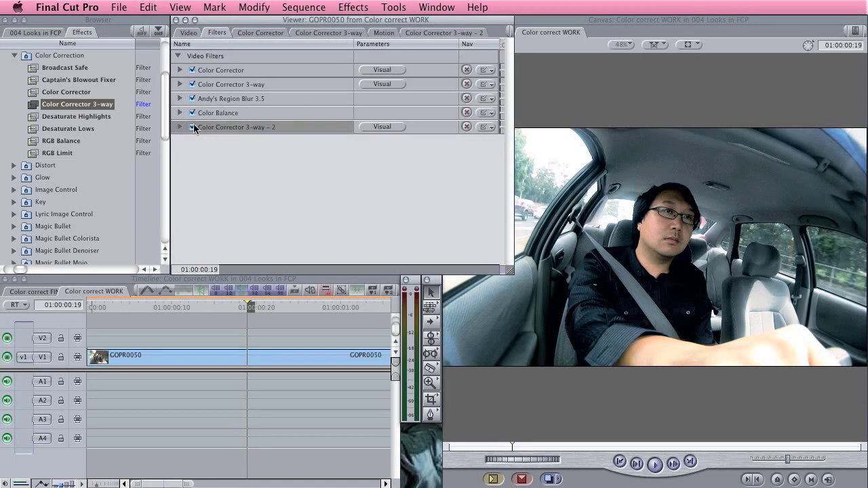
{"action": "key", "text": "Delete"}
{"action": "left_click_drag", "start_coordinate": [95, 92], "coordinate": [286, 209]}
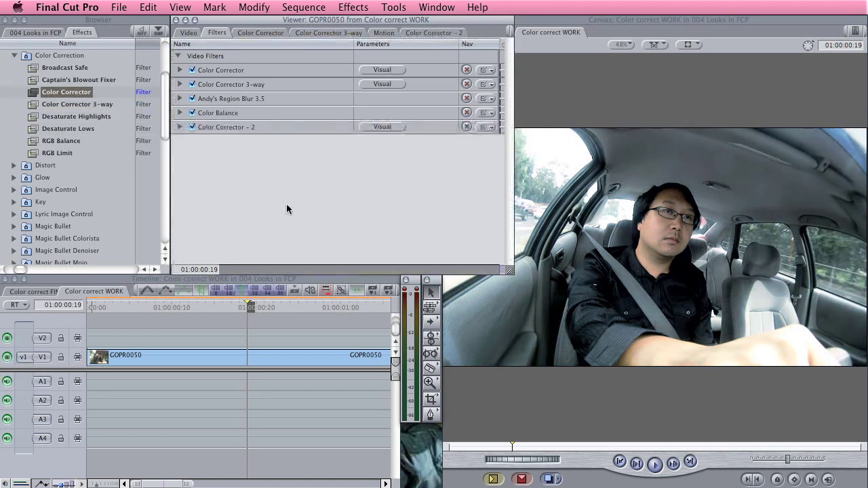
{"action": "left_click", "coordinate": [229, 128]}
{"action": "left_click", "coordinate": [378, 127]}
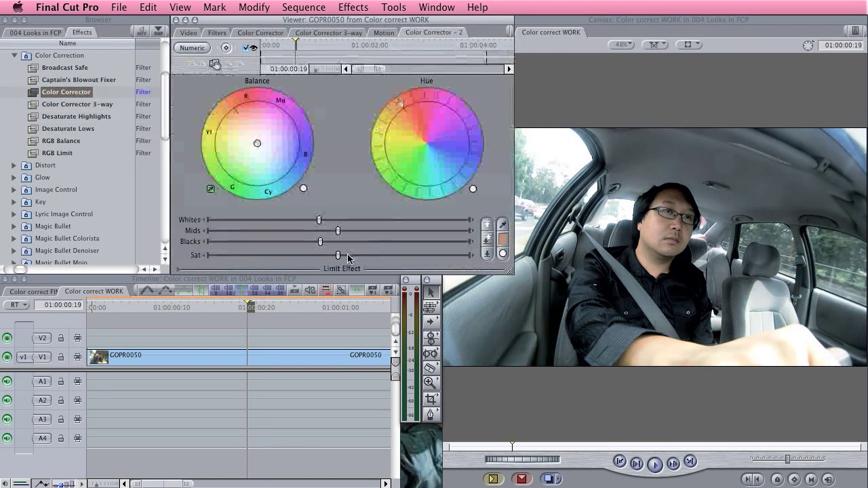
Step: Lower the blacks and raise the mids slightly in the second Color Corrector, checking it in the filter list
{"action": "left_click_drag", "start_coordinate": [319, 240], "coordinate": [342, 231]}
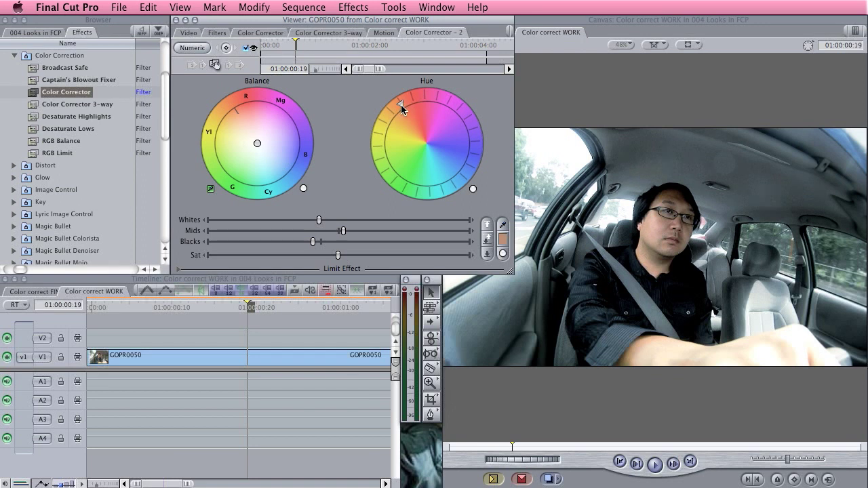
{"action": "left_click", "coordinate": [216, 32]}
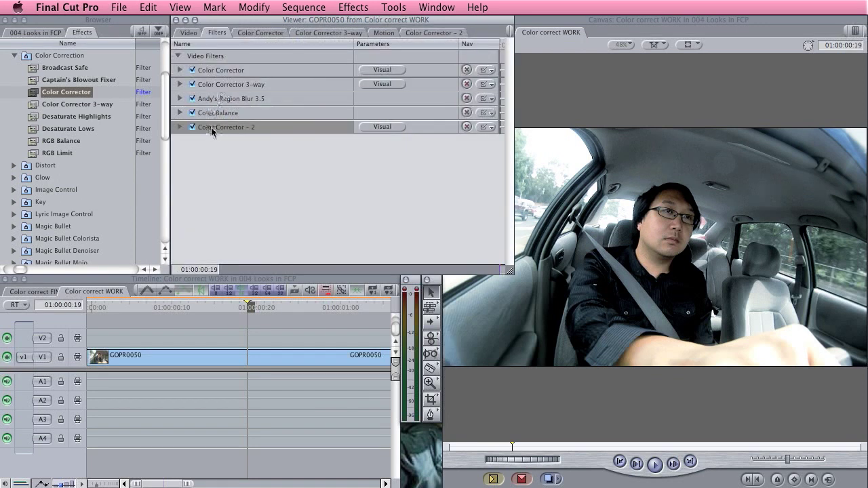
{"action": "left_click", "coordinate": [258, 206]}
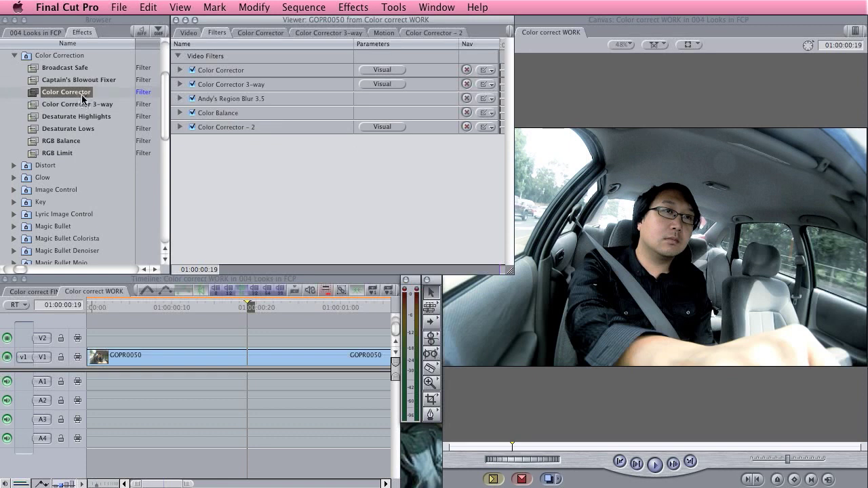
{"action": "left_click", "coordinate": [252, 129]}
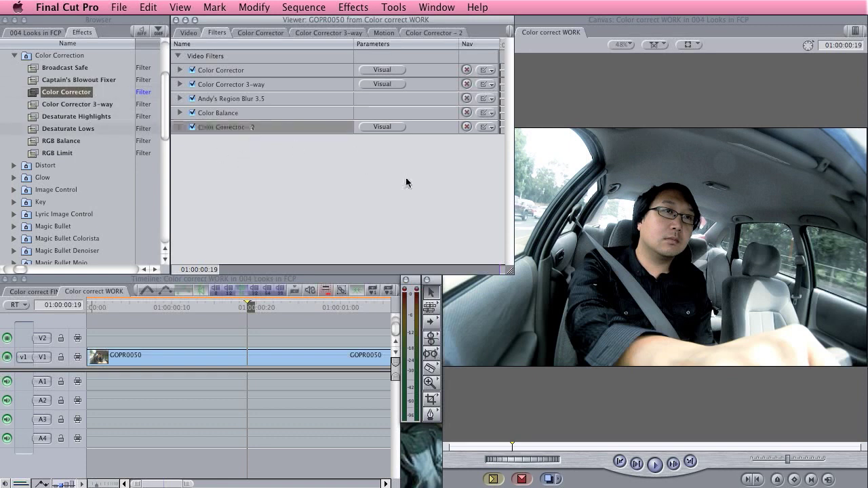
{"action": "left_click", "coordinate": [383, 127]}
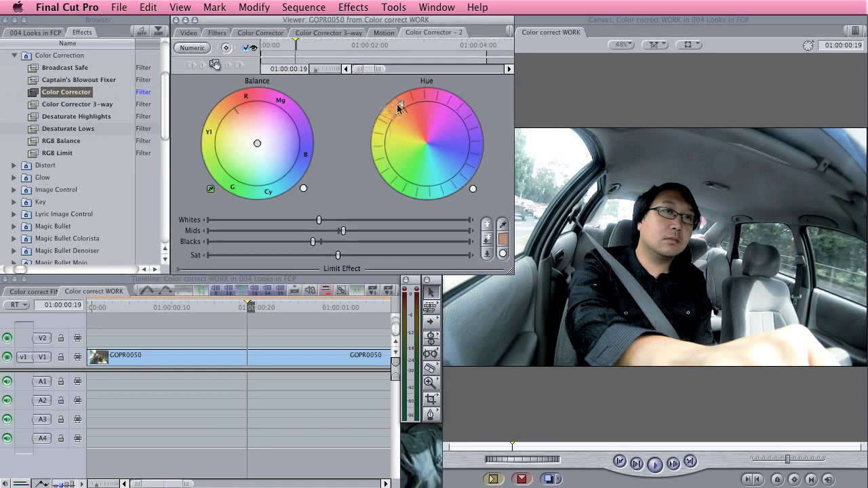
Step: Rotate the hue of the second Color Corrector slightly from orange toward red and return to the filter list
{"action": "mouse_move", "coordinate": [396, 105]}
{"action": "left_mouse_down"}
{"action": "mouse_move", "coordinate": [389, 114]}
{"action": "mouse_move", "coordinate": [413, 92]}
{"action": "mouse_move", "coordinate": [400, 106]}
{"action": "left_mouse_up"}
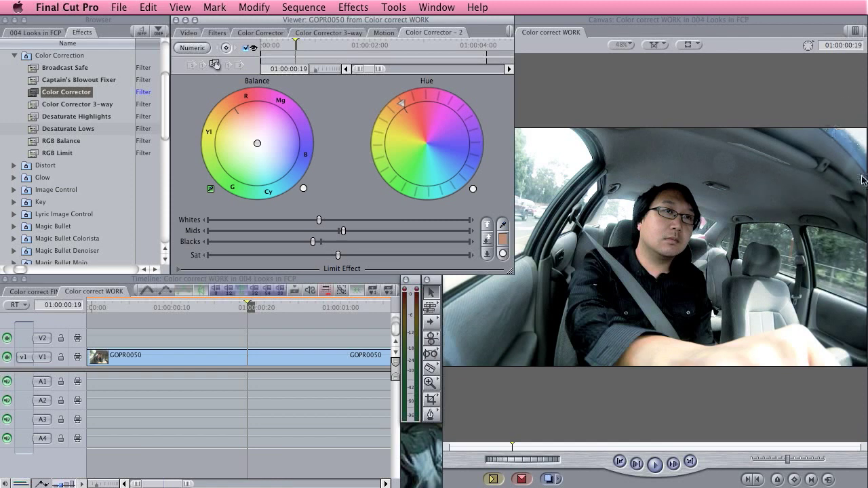
{"action": "left_click_drag", "start_coordinate": [403, 104], "coordinate": [420, 97]}
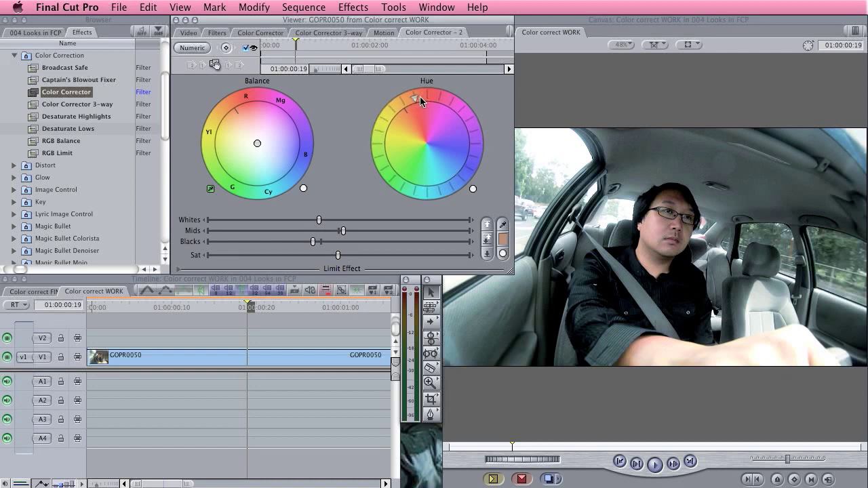
{"action": "left_click_drag", "start_coordinate": [421, 97], "coordinate": [423, 95]}
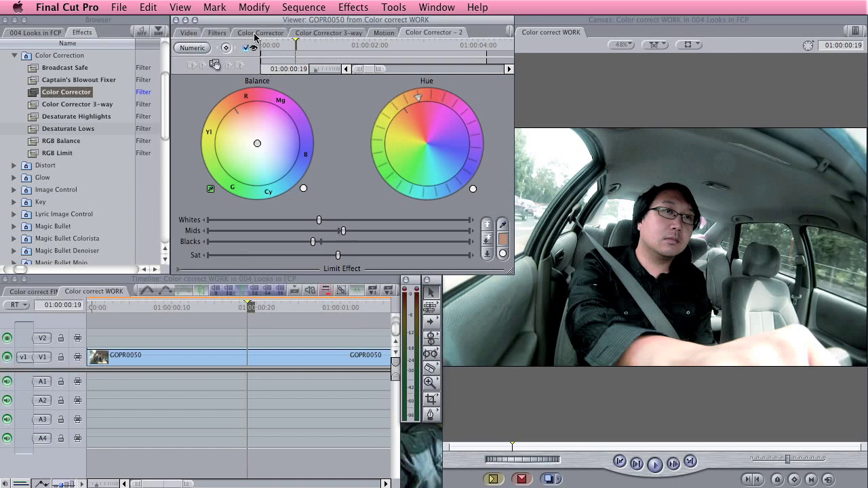
{"action": "left_click", "coordinate": [216, 32]}
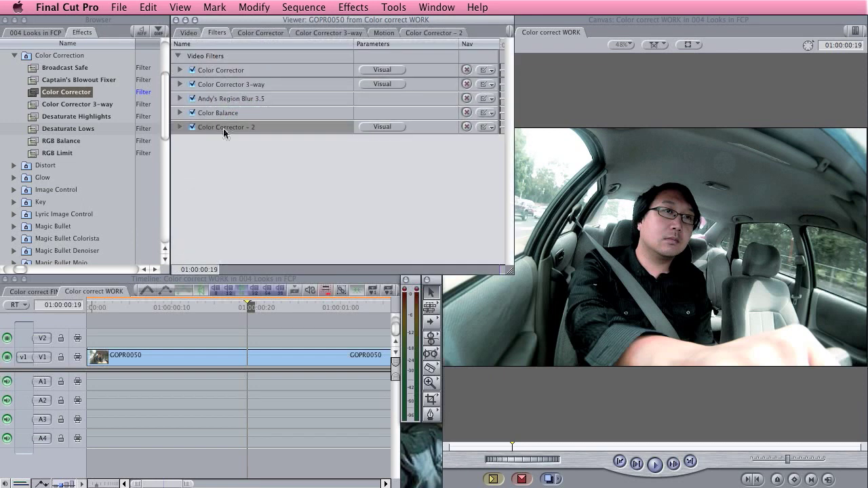
Step: Rotate the first Color Corrector's hue slightly toward yellow and the second Color Corrector's hue slightly further toward red
{"action": "left_click_drag", "start_coordinate": [222, 125], "coordinate": [223, 72]}
{"action": "left_click", "coordinate": [248, 34]}
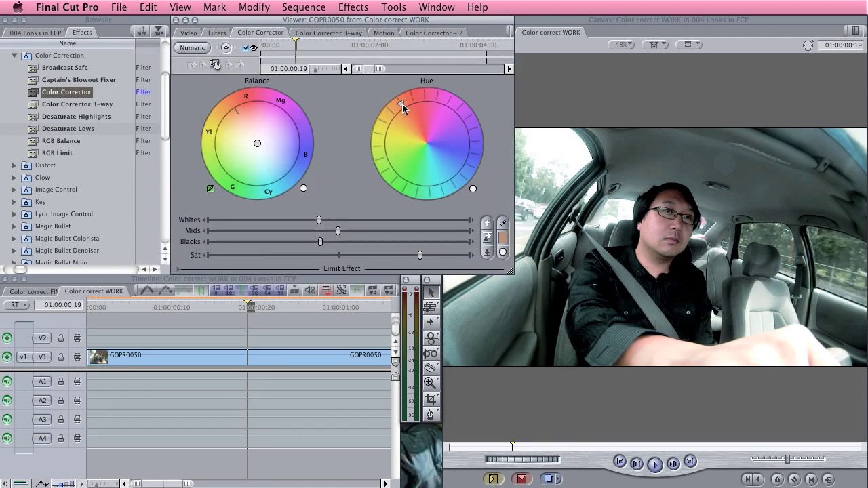
{"action": "mouse_move", "coordinate": [402, 103]}
{"action": "left_mouse_down"}
{"action": "mouse_move", "coordinate": [382, 128]}
{"action": "mouse_move", "coordinate": [391, 106]}
{"action": "left_mouse_up"}
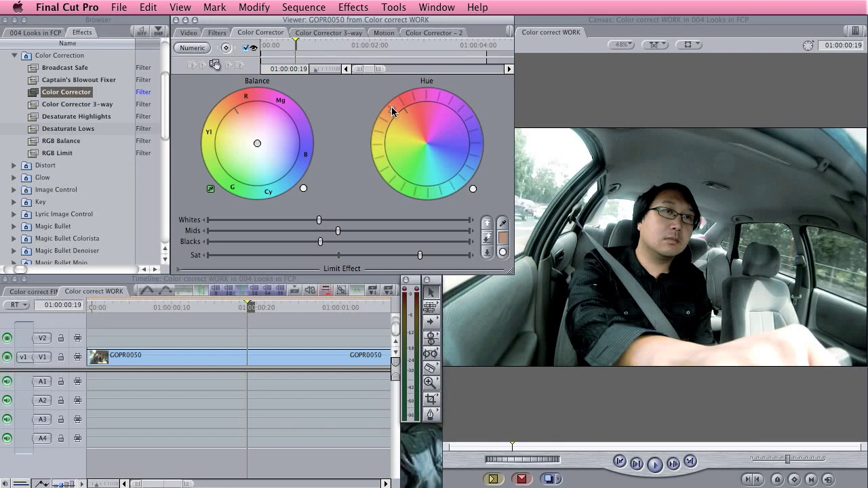
{"action": "left_click", "coordinate": [417, 34]}
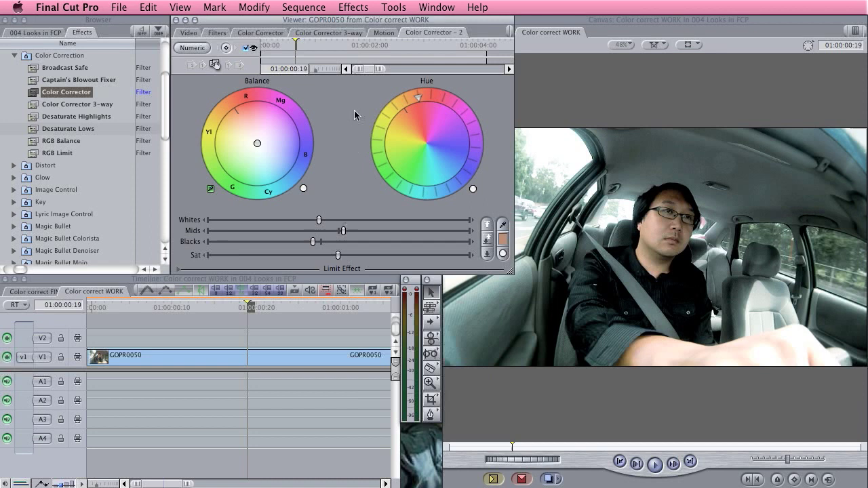
{"action": "left_click_drag", "start_coordinate": [418, 95], "coordinate": [421, 99]}
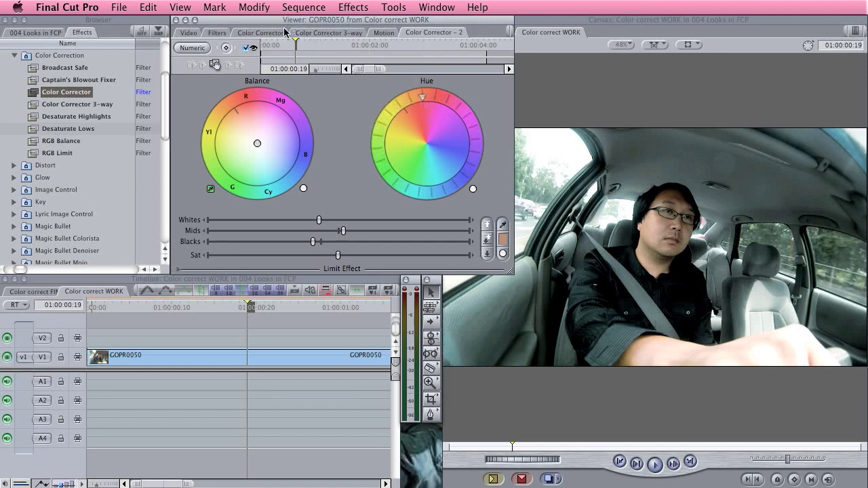
{"action": "left_click", "coordinate": [220, 33]}
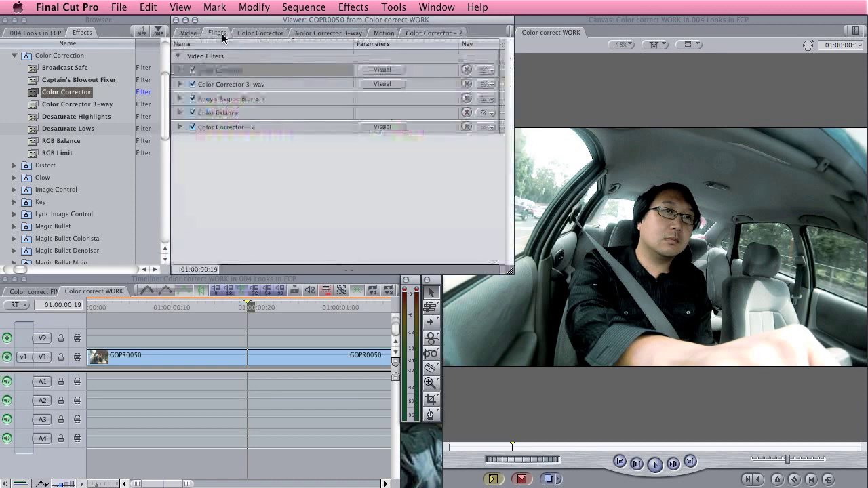
Step: Rotate the first Color Corrector's hue a little further toward yellow and compare the image with Color Corrector - 2 off and on
{"action": "left_click", "coordinate": [274, 33]}
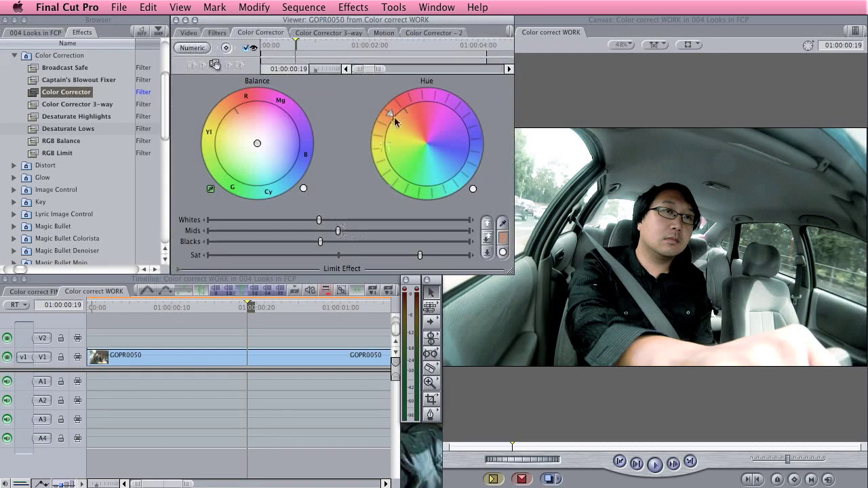
{"action": "mouse_move", "coordinate": [390, 113]}
{"action": "left_mouse_down"}
{"action": "mouse_move", "coordinate": [386, 126]}
{"action": "mouse_move", "coordinate": [386, 116]}
{"action": "left_mouse_up"}
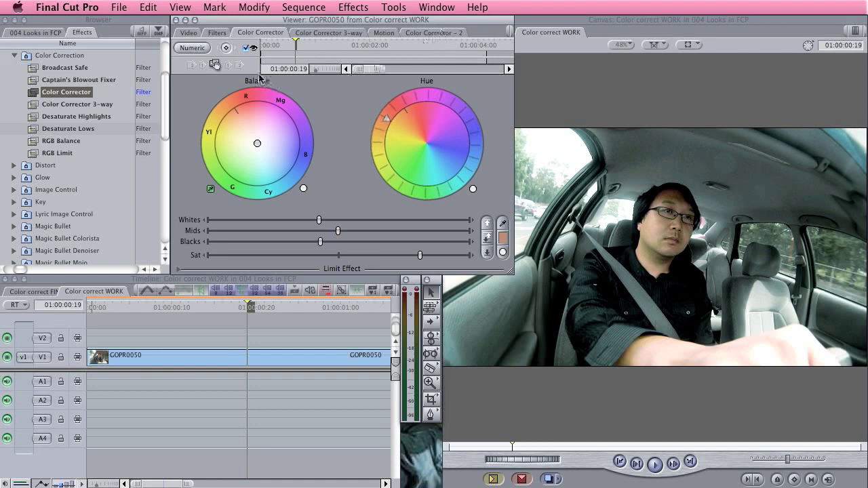
{"action": "left_click", "coordinate": [217, 32]}
{"action": "left_click", "coordinate": [192, 127]}
{"action": "left_click", "coordinate": [192, 127]}
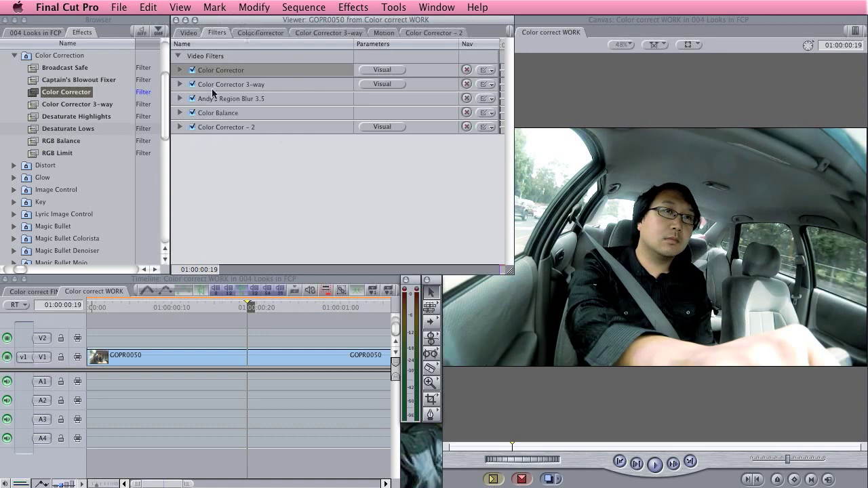
Step: Check the first Color Corrector's numeric parameters and reduce its saturation in the visual controls
{"action": "left_click", "coordinate": [180, 71]}
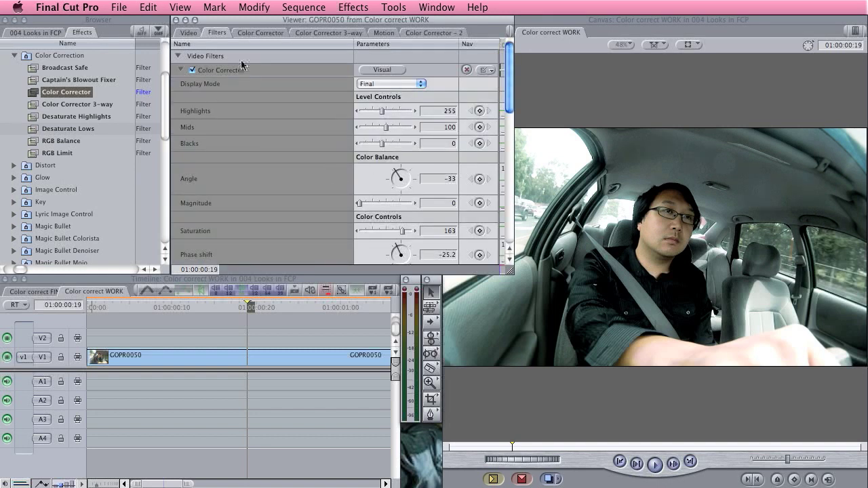
{"action": "left_click", "coordinate": [177, 71]}
{"action": "left_click", "coordinate": [263, 33]}
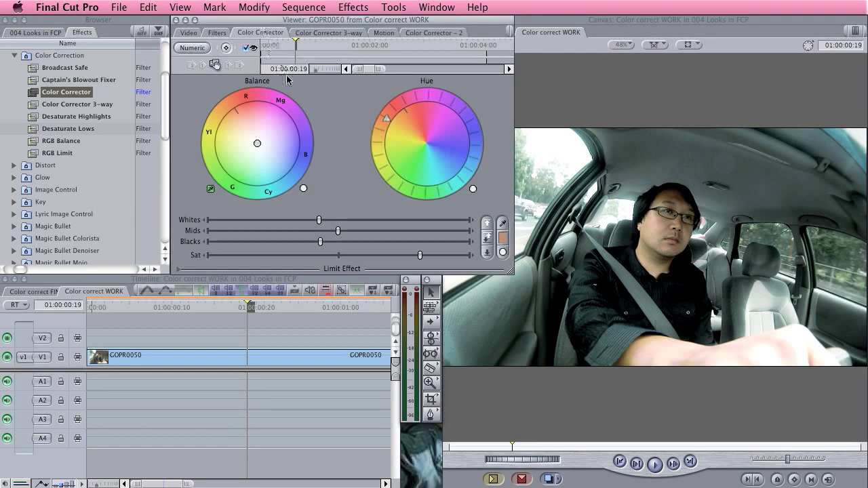
{"action": "left_click_drag", "start_coordinate": [411, 255], "coordinate": [359, 257]}
Step: Lower the Color Corrector 3-way's saturation slightly and reset its blacks, mids and whites color balance to neutral
{"action": "left_click", "coordinate": [304, 37]}
{"action": "left_click_drag", "start_coordinate": [329, 251], "coordinate": [328, 249]}
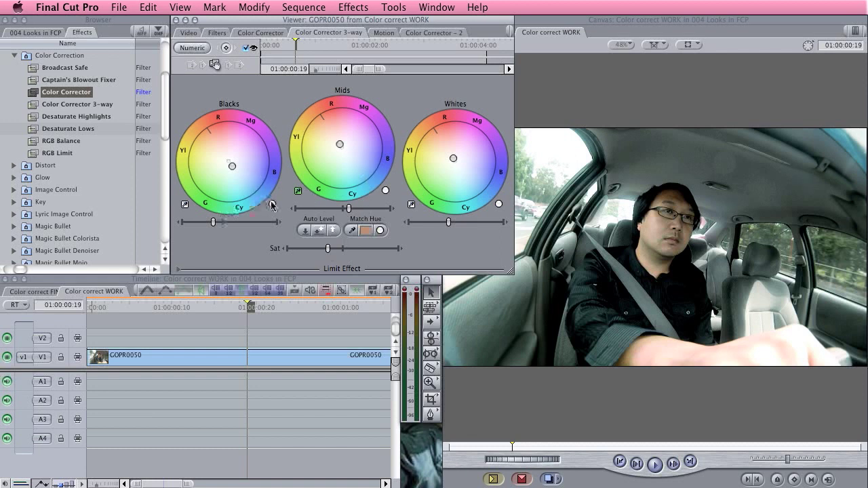
{"action": "left_click", "coordinate": [385, 190]}
{"action": "left_click", "coordinate": [499, 203]}
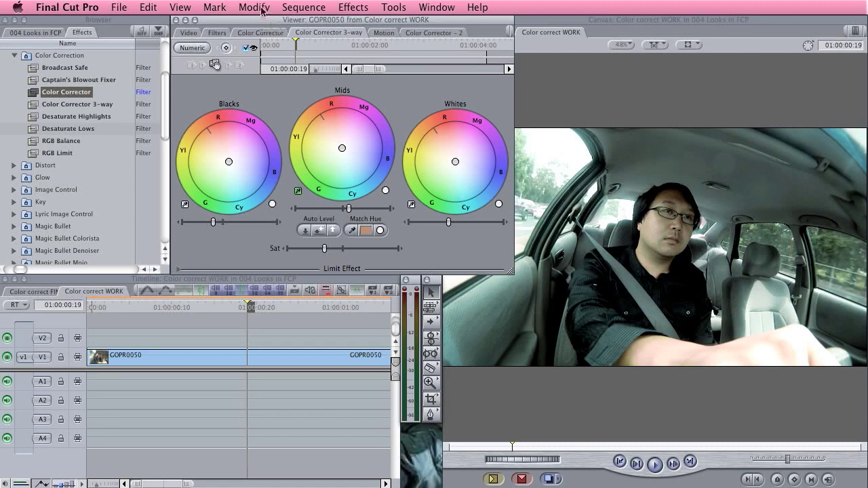
Step: Raise the first Color Corrector's saturation slightly and expand its Limit Effect controls
{"action": "left_click", "coordinate": [256, 31]}
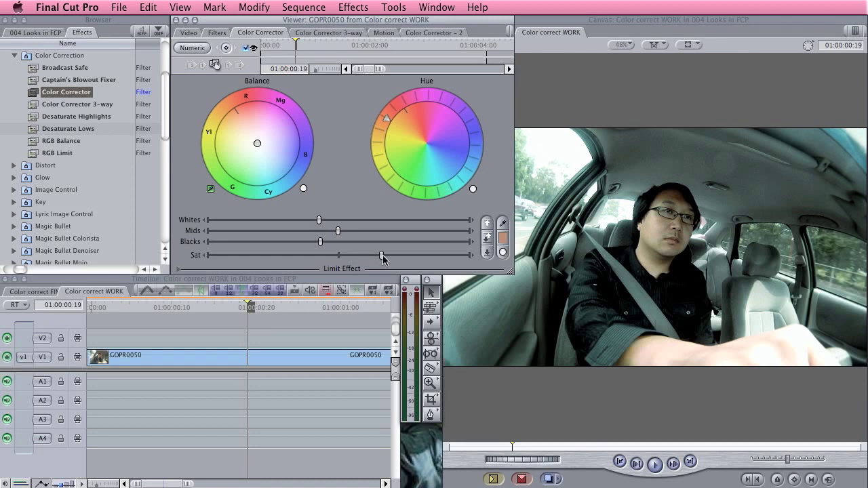
{"action": "left_click_drag", "start_coordinate": [381, 255], "coordinate": [385, 254]}
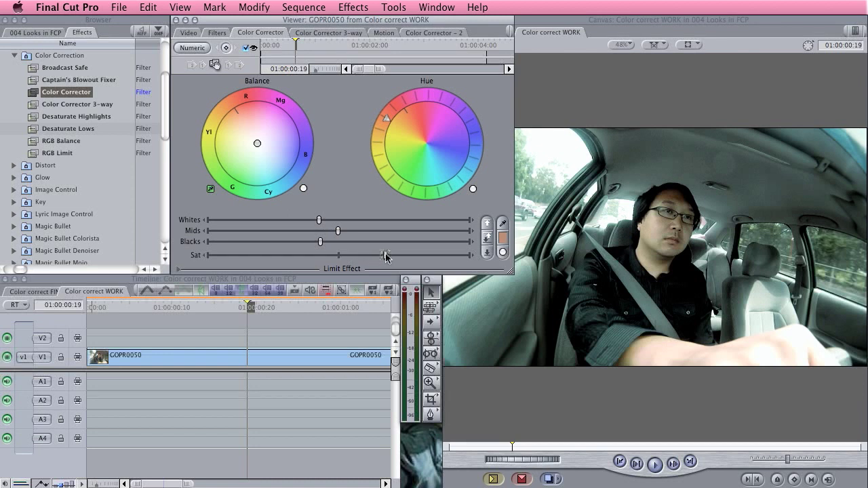
{"action": "left_click", "coordinate": [502, 226]}
{"action": "left_click", "coordinate": [177, 268]}
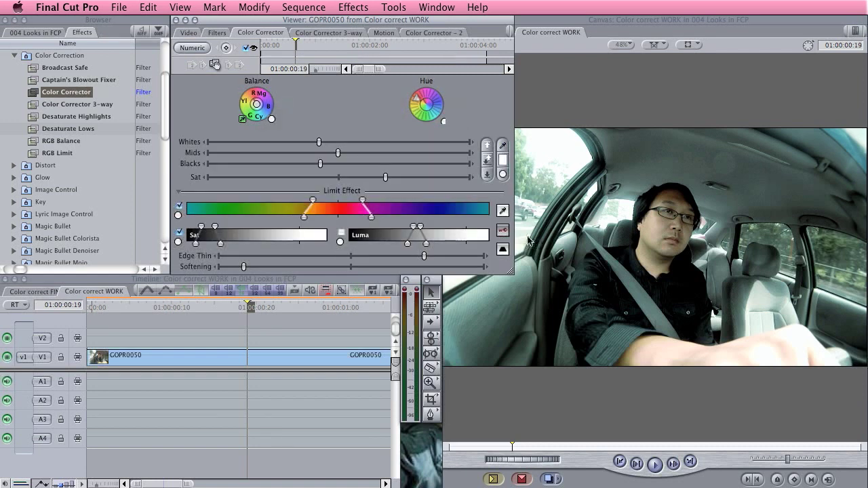
Step: Refine the first Color Corrector's skin matte with more softening and less edge thinning, checking it in the matte view
{"action": "left_click", "coordinate": [502, 231]}
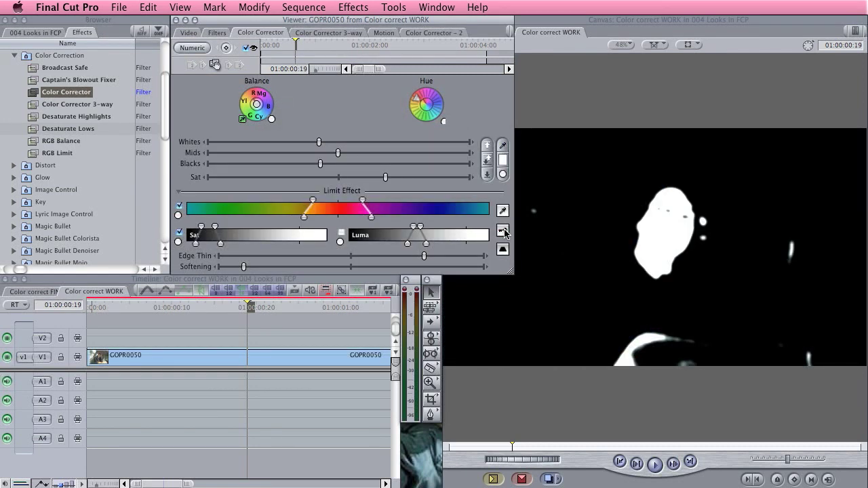
{"action": "left_click_drag", "start_coordinate": [244, 266], "coordinate": [275, 267]}
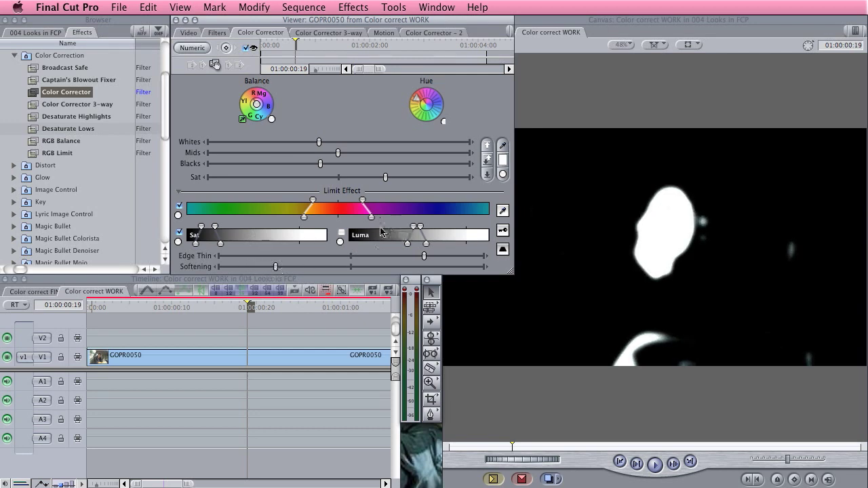
{"action": "left_click_drag", "start_coordinate": [423, 256], "coordinate": [373, 256]}
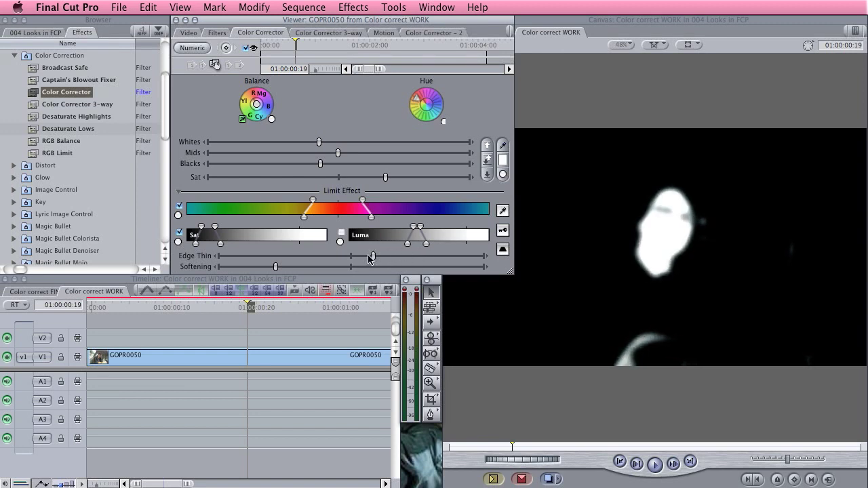
{"action": "left_click", "coordinate": [503, 231]}
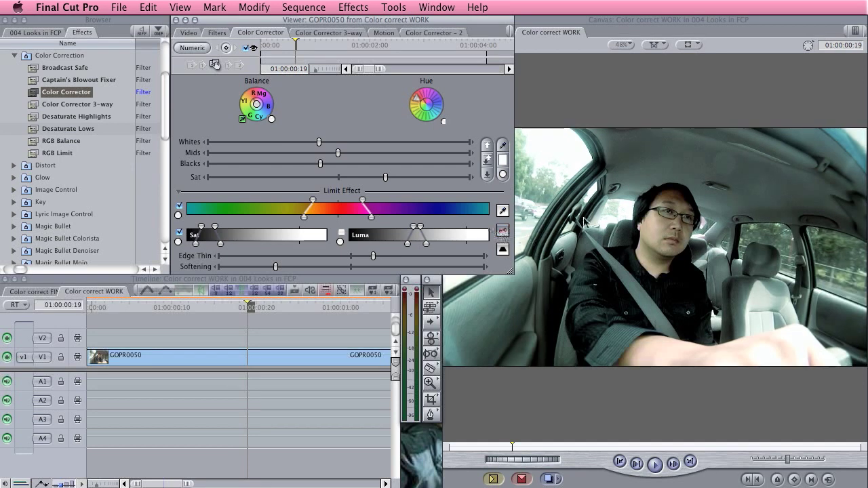
Step: Rotate the hue of Color Corrector - 2 back from red toward orange
{"action": "left_click", "coordinate": [358, 34]}
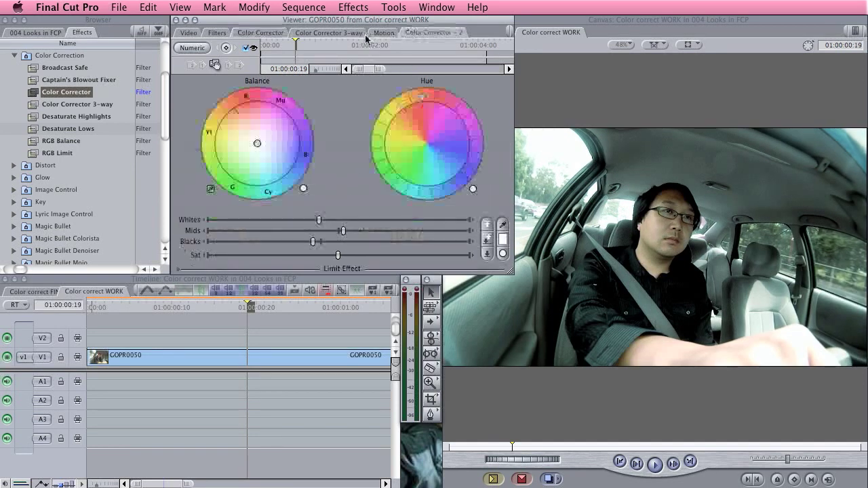
{"action": "left_click", "coordinate": [417, 33]}
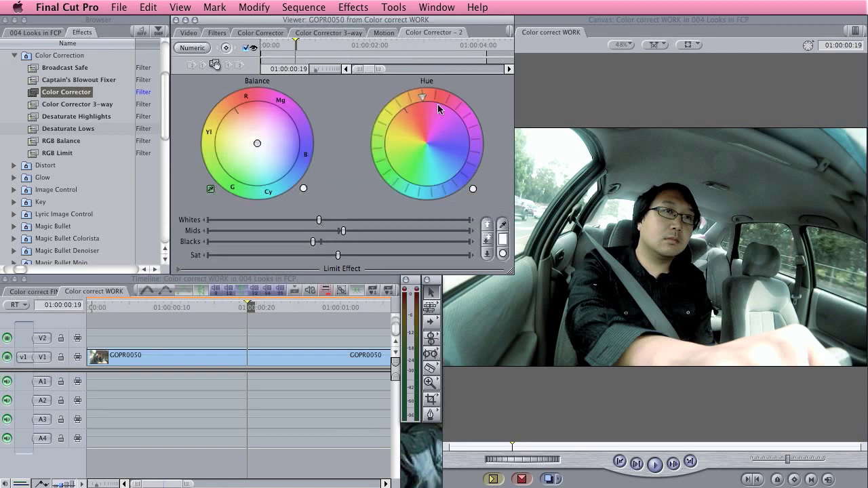
{"action": "left_click_drag", "start_coordinate": [399, 102], "coordinate": [395, 104]}
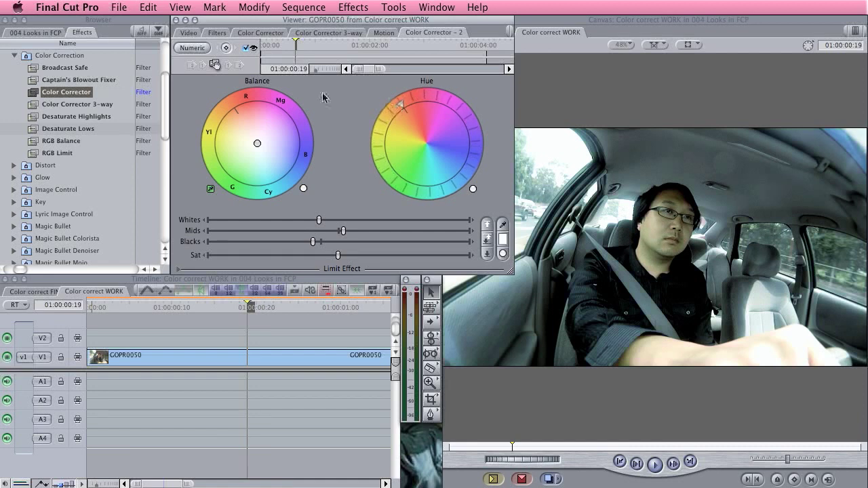
Step: Collapse Limit Effect in the first Color Corrector and rotate its hue back toward the neutral orange mark
{"action": "left_click", "coordinate": [279, 34]}
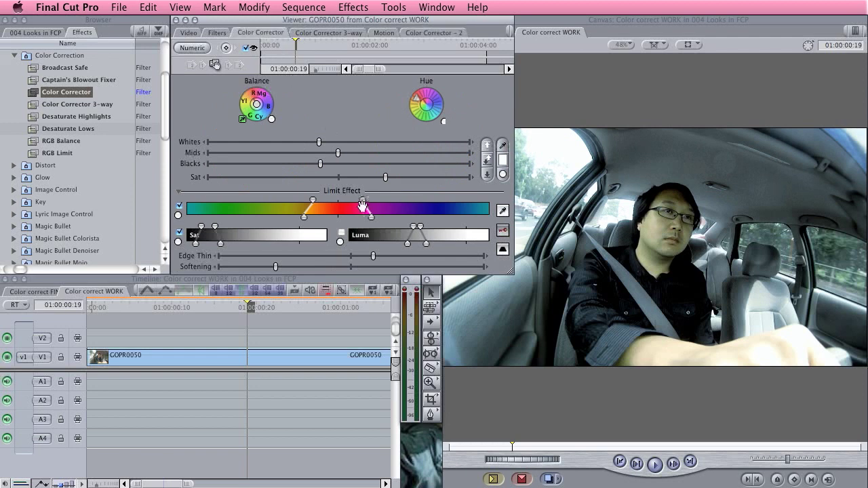
{"action": "left_click", "coordinate": [503, 159]}
{"action": "left_click", "coordinate": [178, 191]}
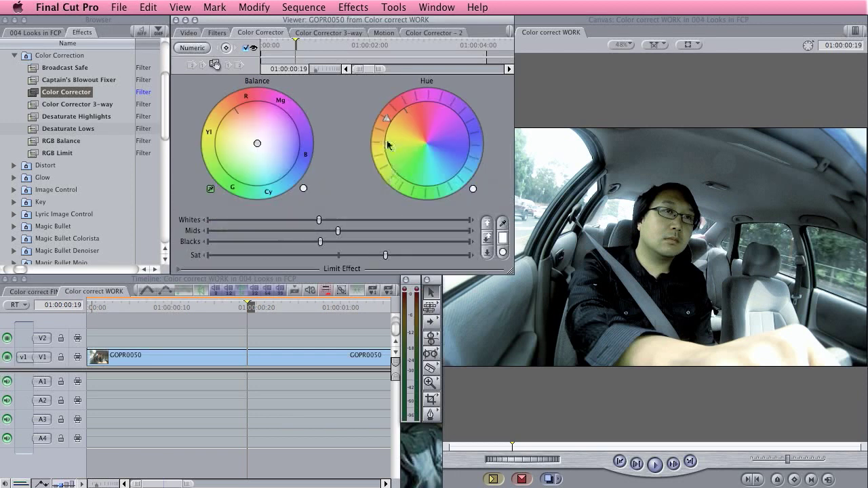
{"action": "left_click_drag", "start_coordinate": [387, 117], "coordinate": [403, 94]}
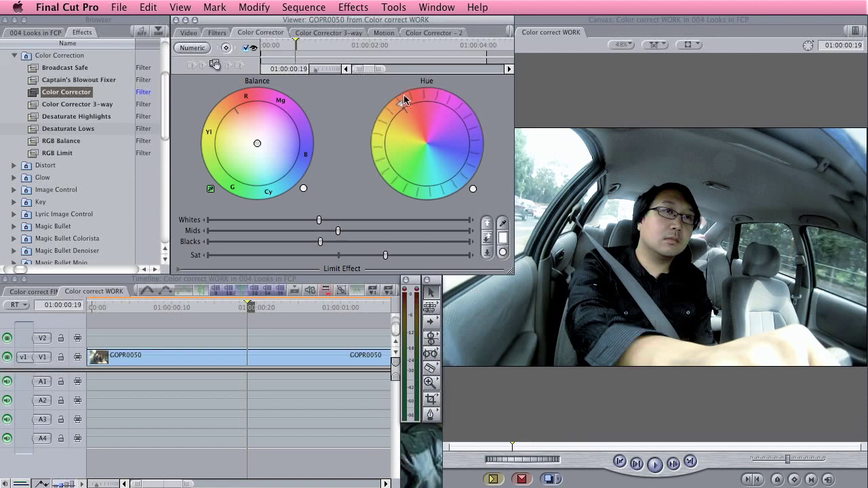
Step: Adjust Color Corrector - 2 with lower blacks and mids, higher whites and a hue turned slightly toward yellow
{"action": "left_click", "coordinate": [427, 33]}
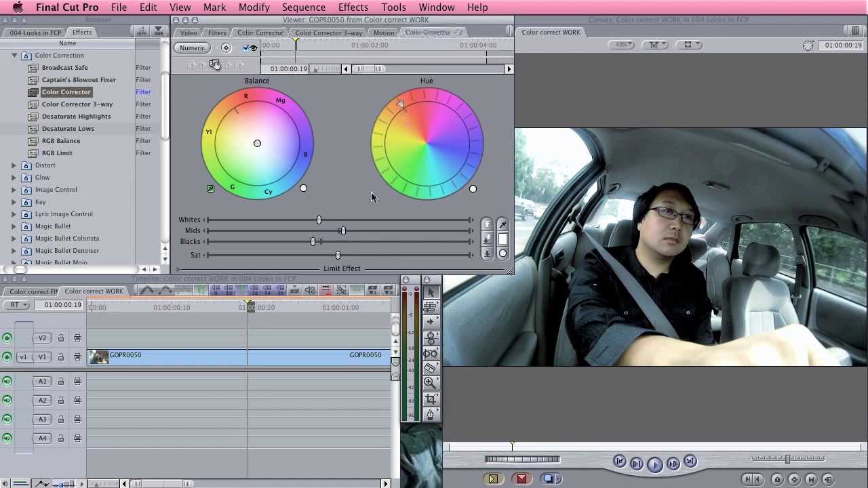
{"action": "left_click_drag", "start_coordinate": [313, 241], "coordinate": [305, 244]}
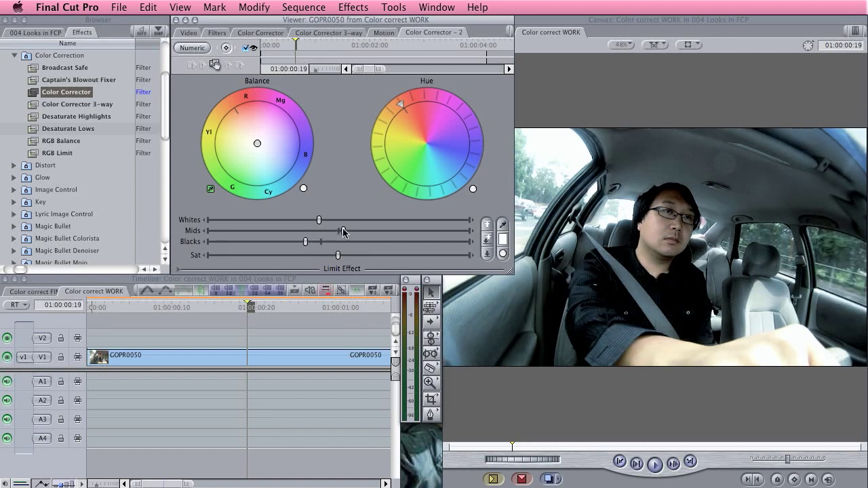
{"action": "left_click_drag", "start_coordinate": [346, 231], "coordinate": [341, 232]}
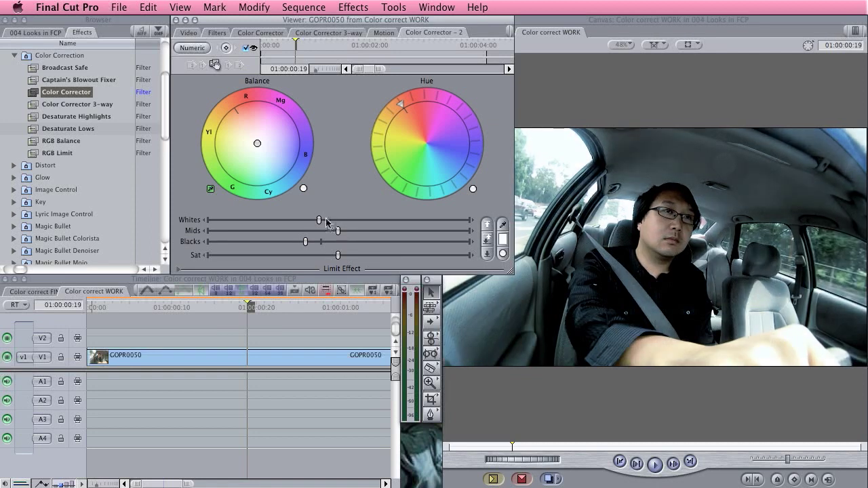
{"action": "left_click_drag", "start_coordinate": [319, 221], "coordinate": [328, 222]}
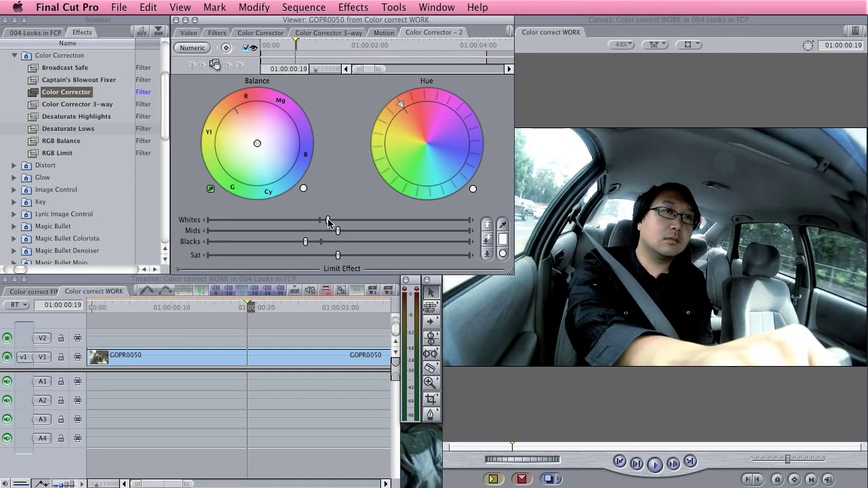
{"action": "left_click", "coordinate": [565, 383]}
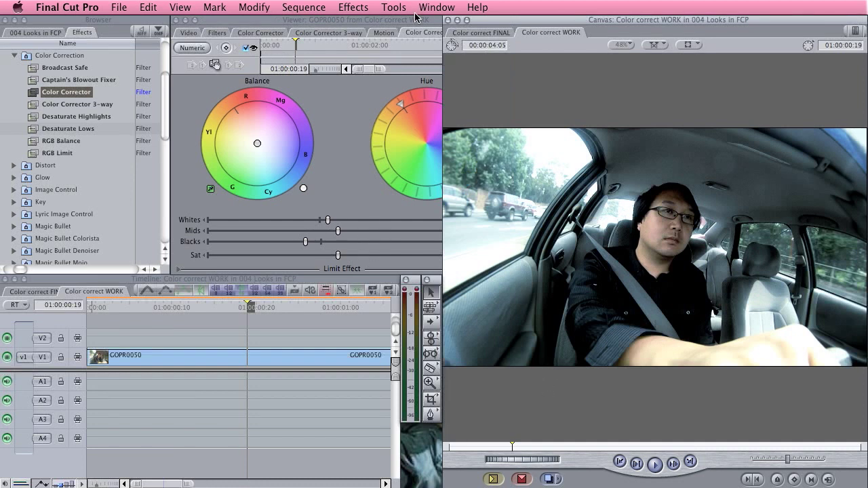
{"action": "left_click", "coordinate": [401, 101]}
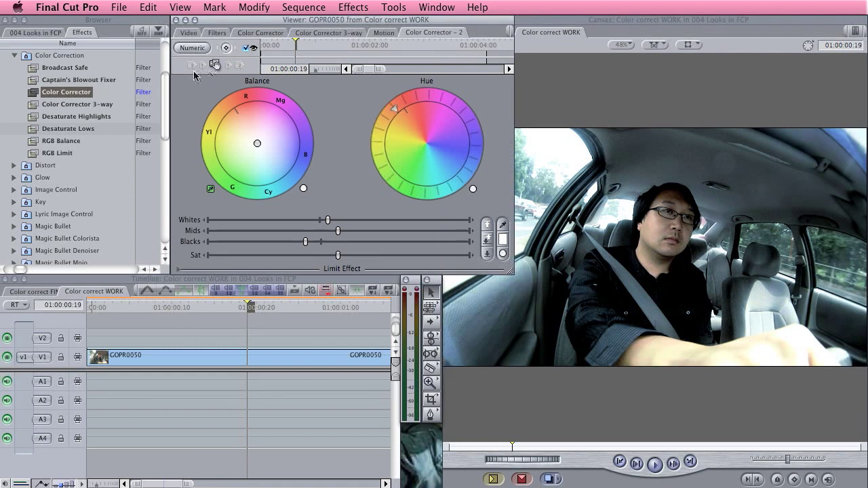
Step: Open the Color correct FINAL sequence and review its clip's Color Balance and Color Corrector settings for reference
{"action": "left_click", "coordinate": [39, 33]}
{"action": "double_click", "coordinate": [57, 67]}
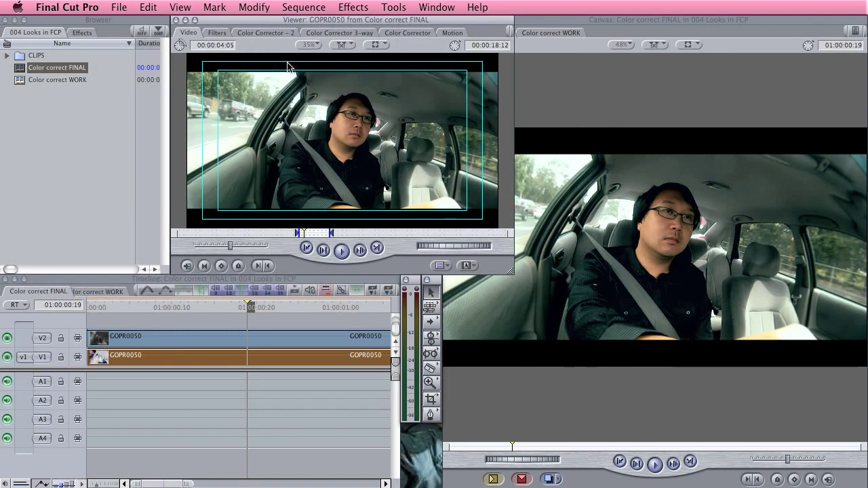
{"action": "left_click", "coordinate": [223, 32]}
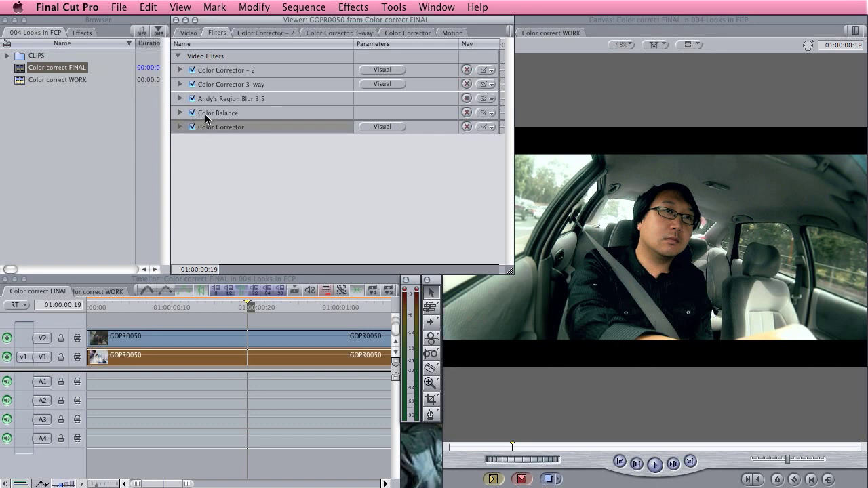
{"action": "left_click", "coordinate": [204, 114]}
{"action": "left_click", "coordinate": [181, 113]}
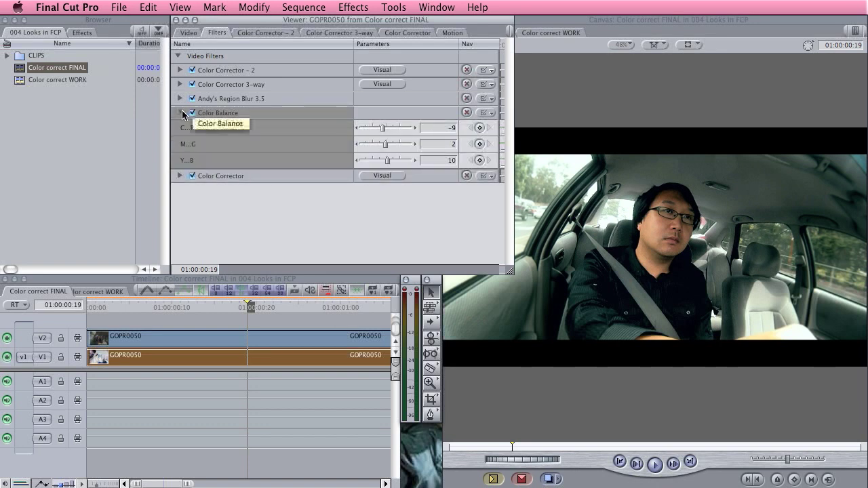
{"action": "left_click", "coordinate": [181, 112]}
{"action": "left_click", "coordinate": [379, 127]}
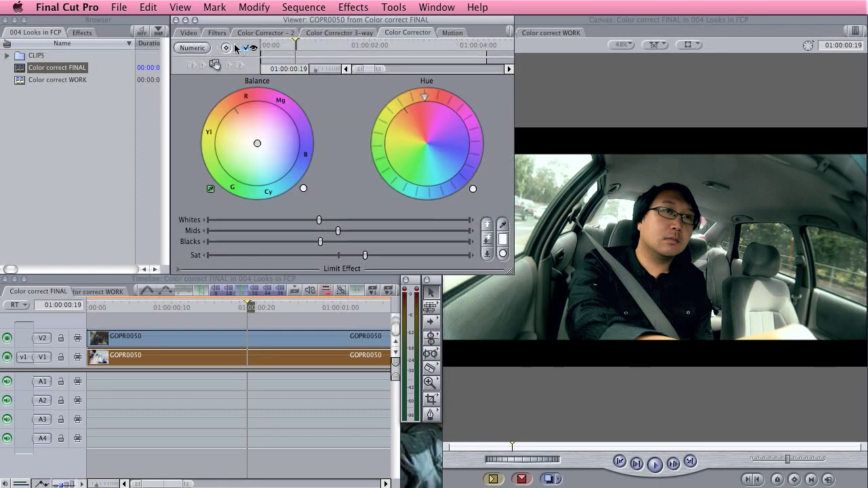
Step: Remove the Color Balance filter from the GOPR0050 clip in the Color correct WORK sequence
{"action": "double_click", "coordinate": [74, 82]}
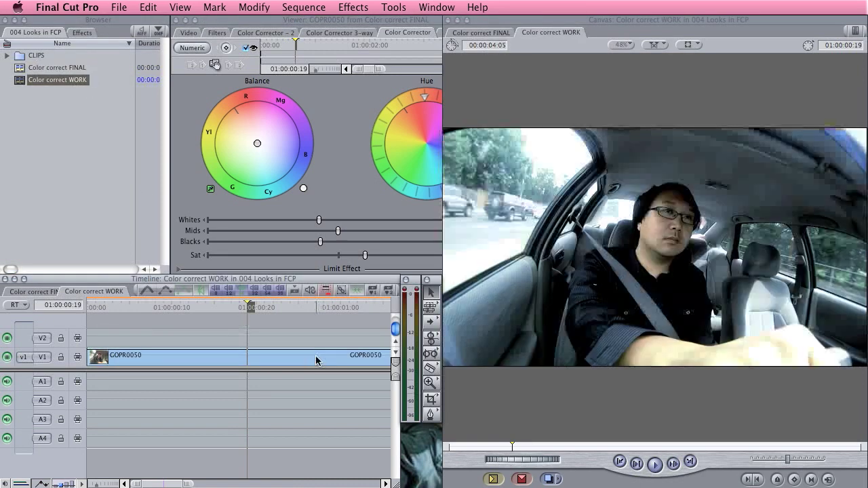
{"action": "left_click", "coordinate": [315, 356]}
{"action": "double_click", "coordinate": [315, 355]}
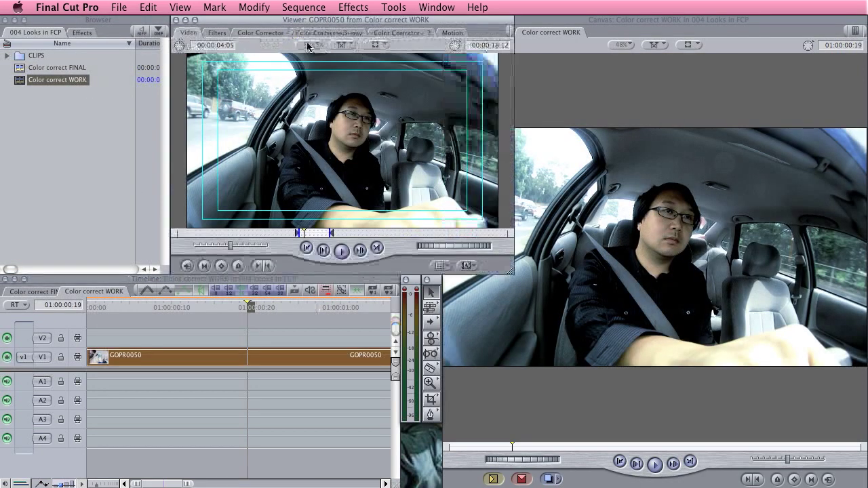
{"action": "left_click", "coordinate": [221, 32]}
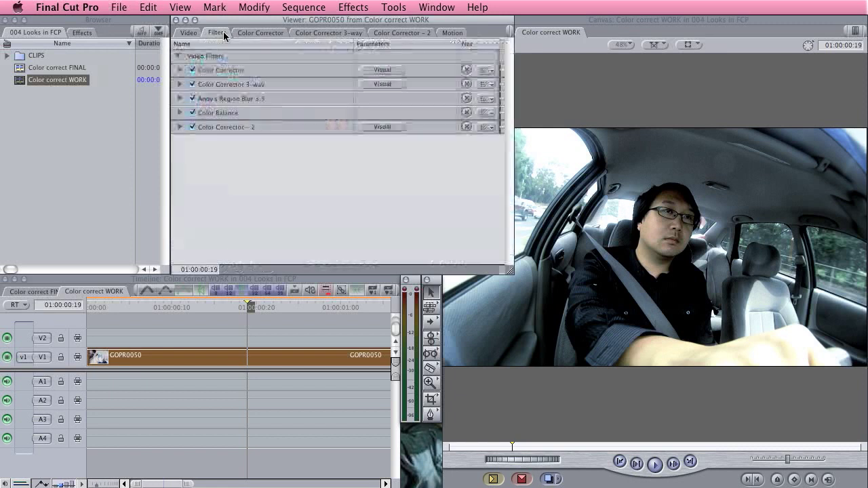
{"action": "left_click", "coordinate": [181, 128]}
{"action": "left_click", "coordinate": [181, 128]}
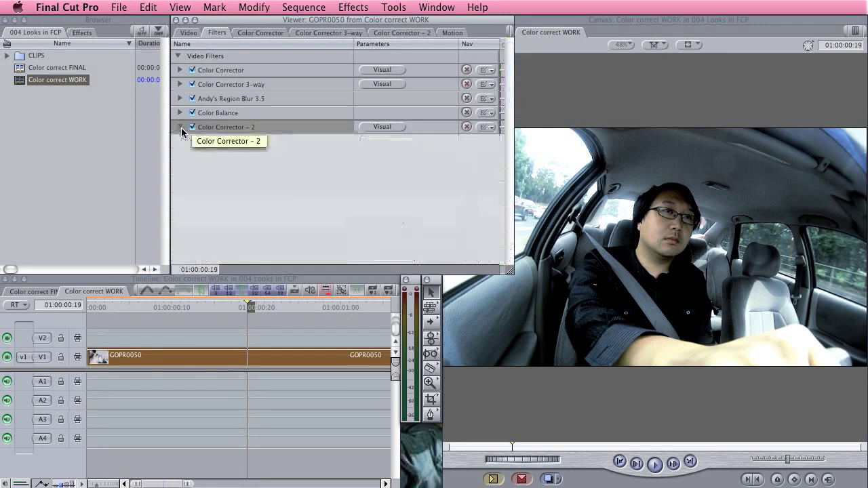
{"action": "left_click", "coordinate": [180, 114]}
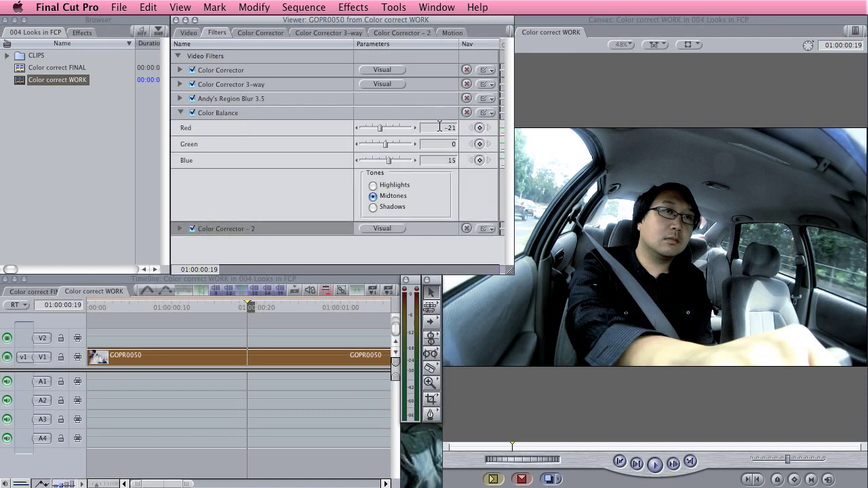
{"action": "left_click", "coordinate": [241, 113]}
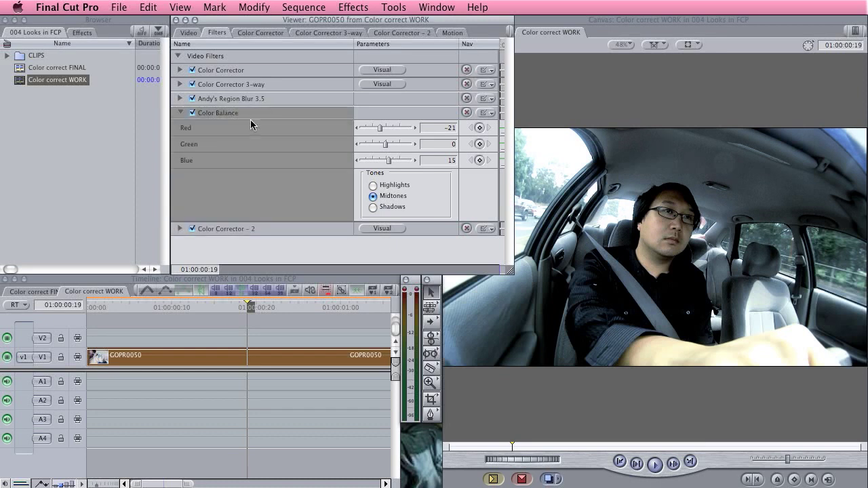
{"action": "key", "text": "Delete"}
Step: Open the Color correct FINAL sequence and examine the Color Balance parameters on its V1 GOPR0050 clip
{"action": "double_click", "coordinate": [57, 67]}
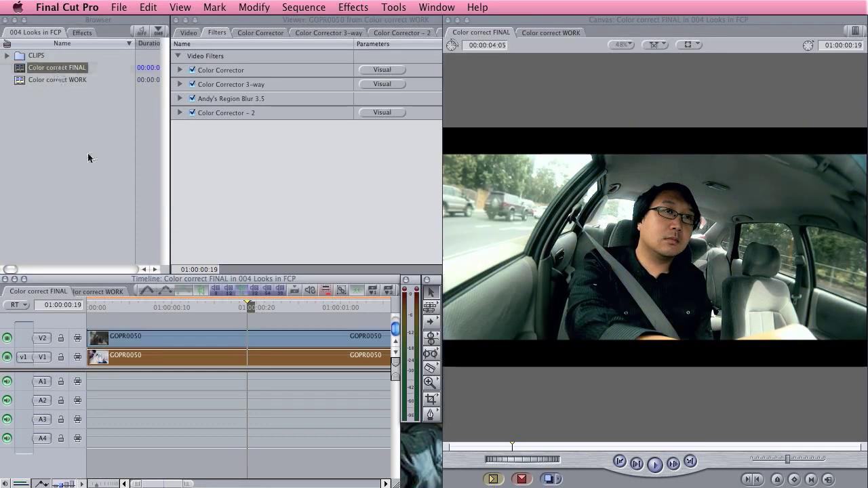
{"action": "double_click", "coordinate": [235, 358]}
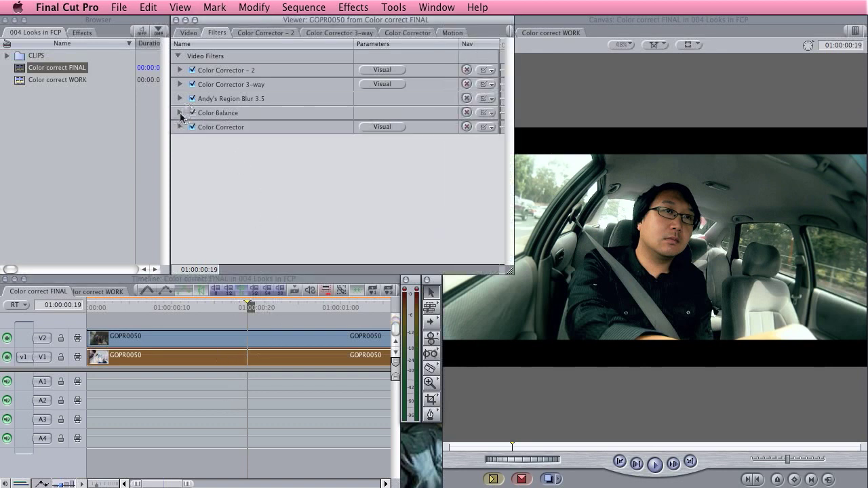
{"action": "left_click", "coordinate": [179, 114]}
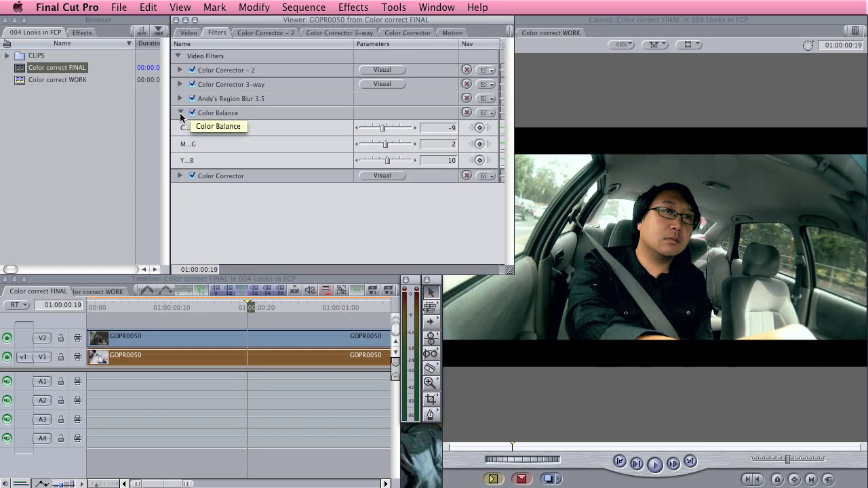
{"action": "left_click", "coordinate": [179, 113]}
Step: Locate the Color Balance filter among the Image Control effects and reload the GOPR0050 clip from Color correct WORK
{"action": "left_click", "coordinate": [86, 33]}
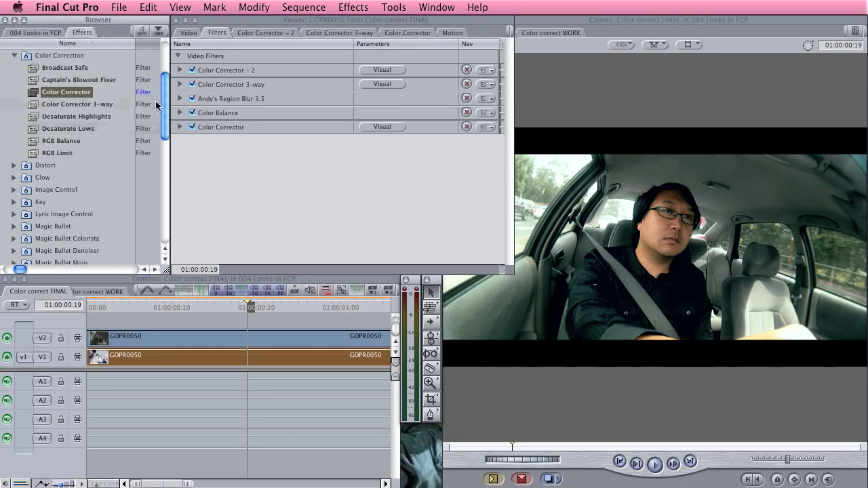
{"action": "mouse_move", "coordinate": [166, 105]}
{"action": "left_mouse_down"}
{"action": "mouse_move", "coordinate": [166, 132]}
{"action": "mouse_move", "coordinate": [166, 94]}
{"action": "mouse_move", "coordinate": [166, 114]}
{"action": "left_mouse_up"}
{"action": "left_click", "coordinate": [14, 128]}
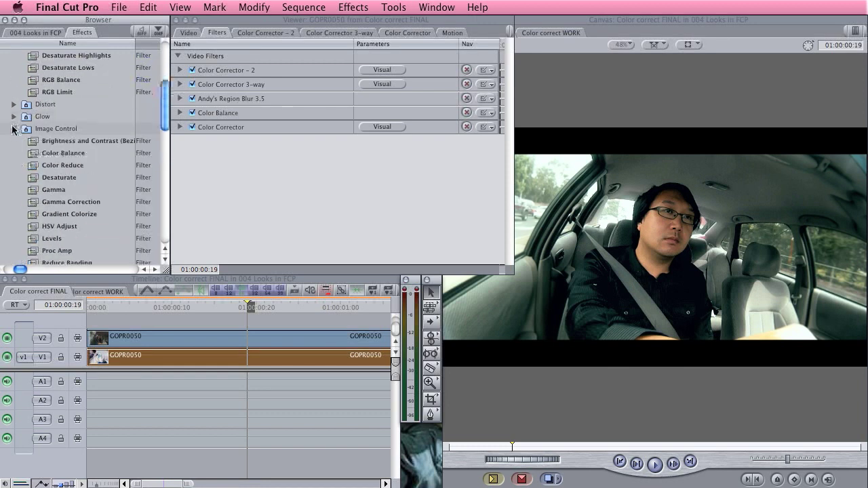
{"action": "left_click_drag", "start_coordinate": [71, 154], "coordinate": [130, 130]}
{"action": "double_click", "coordinate": [74, 80]}
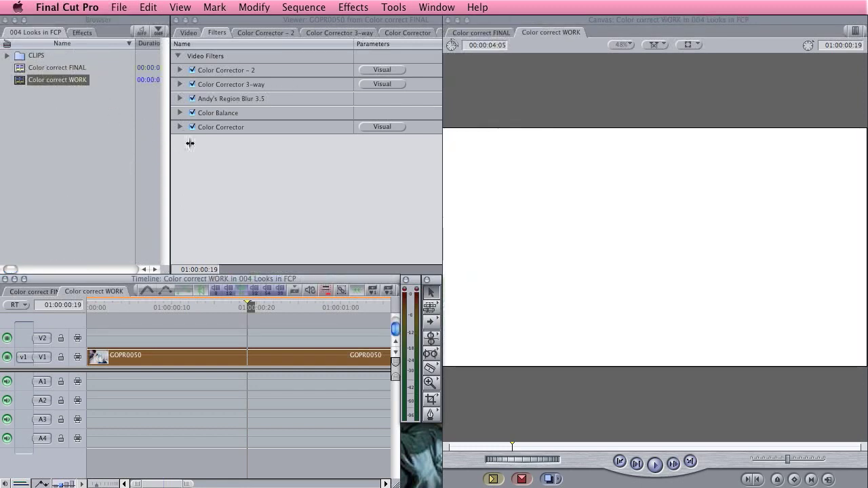
{"action": "double_click", "coordinate": [208, 355]}
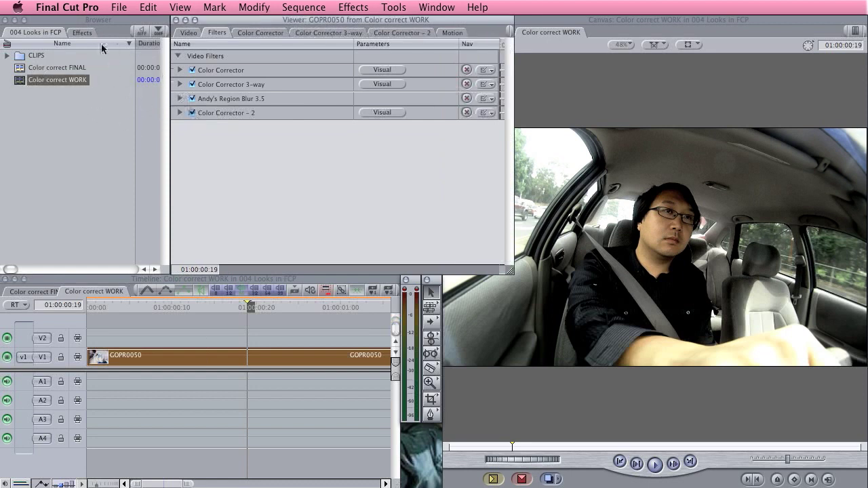
Step: Try the Image Control version of Color Balance on the GOPR0050 clip with Color Corrector - 2 disabled
{"action": "left_click", "coordinate": [82, 32]}
{"action": "left_click_drag", "start_coordinate": [54, 155], "coordinate": [210, 141]}
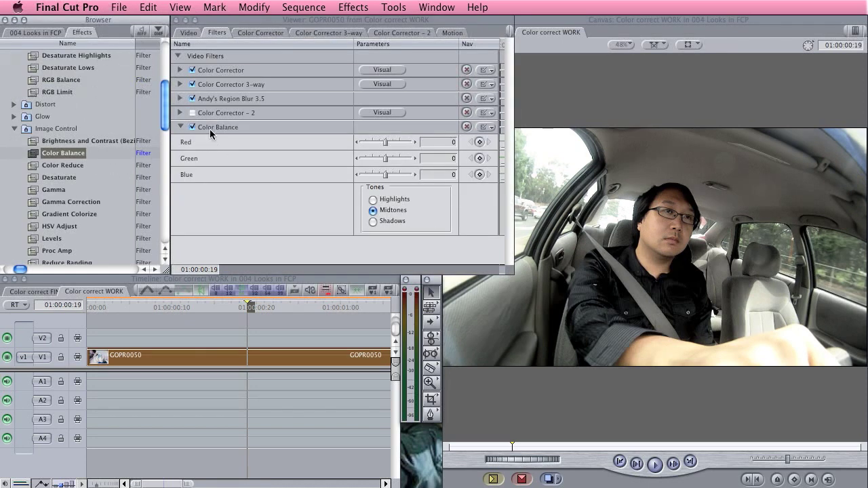
{"action": "left_click", "coordinate": [210, 129]}
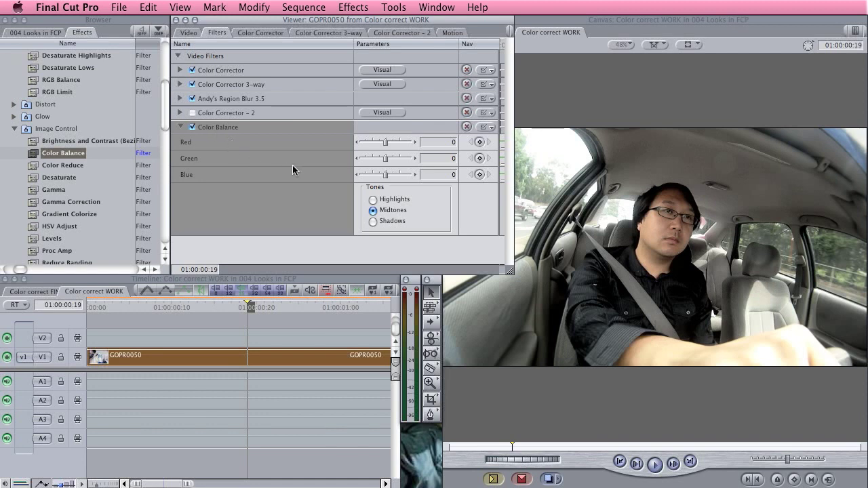
{"action": "key", "text": "Delete"}
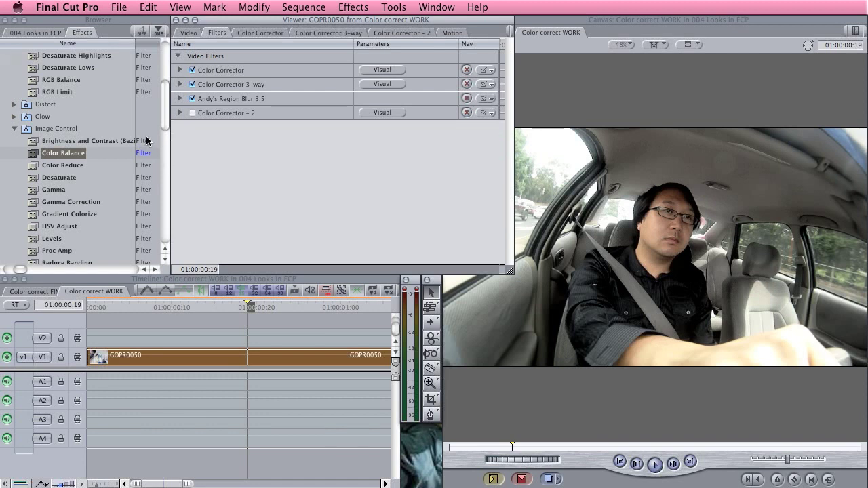
Step: Add the Color Balance filter from the TMTS Color effects to the GOPR0050 clip in Color correct WORK
{"action": "left_click_drag", "start_coordinate": [165, 120], "coordinate": [160, 212]}
{"action": "left_click", "coordinate": [75, 177]}
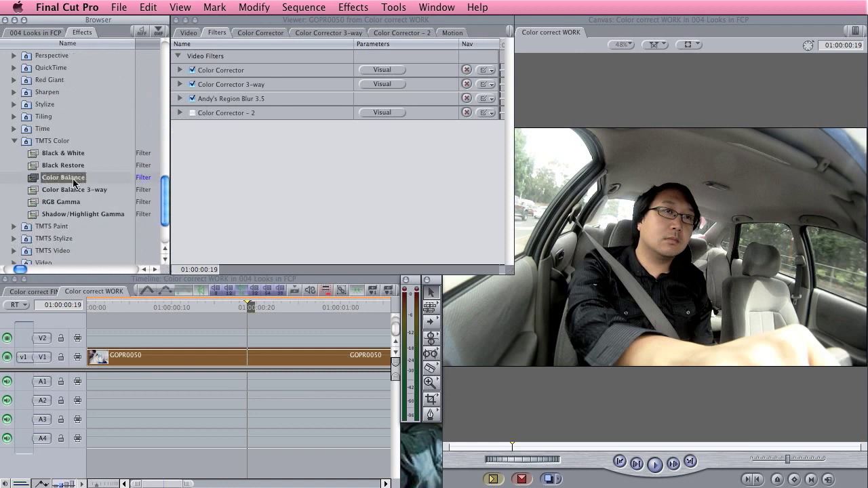
{"action": "left_click_drag", "start_coordinate": [30, 177], "coordinate": [243, 180]}
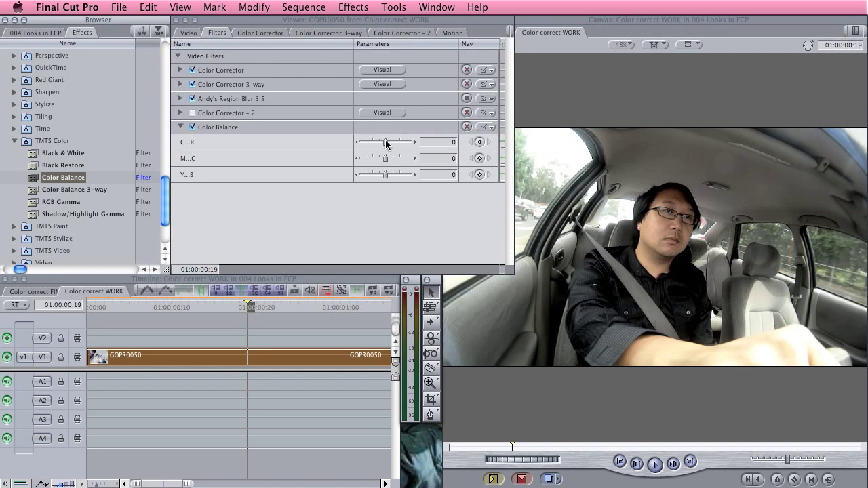
Step: Set Color Balance to C...R -13, M...G 8 and Y...B 13, and place it above Color Corrector - 2
{"action": "left_click_drag", "start_coordinate": [385, 143], "coordinate": [381, 144]}
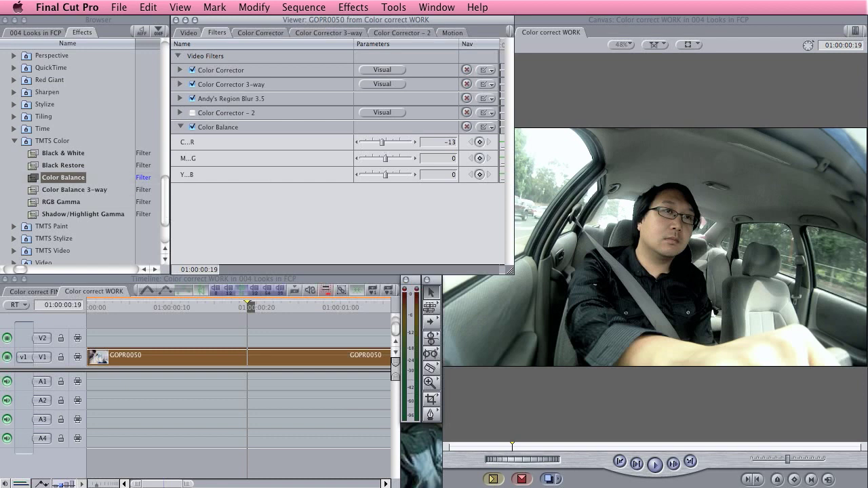
{"action": "left_click_drag", "start_coordinate": [387, 173], "coordinate": [389, 175]}
{"action": "left_click_drag", "start_coordinate": [384, 161], "coordinate": [387, 158]}
{"action": "left_click_drag", "start_coordinate": [213, 127], "coordinate": [220, 116]}
{"action": "left_click_drag", "start_coordinate": [52, 150], "coordinate": [20, 148]}
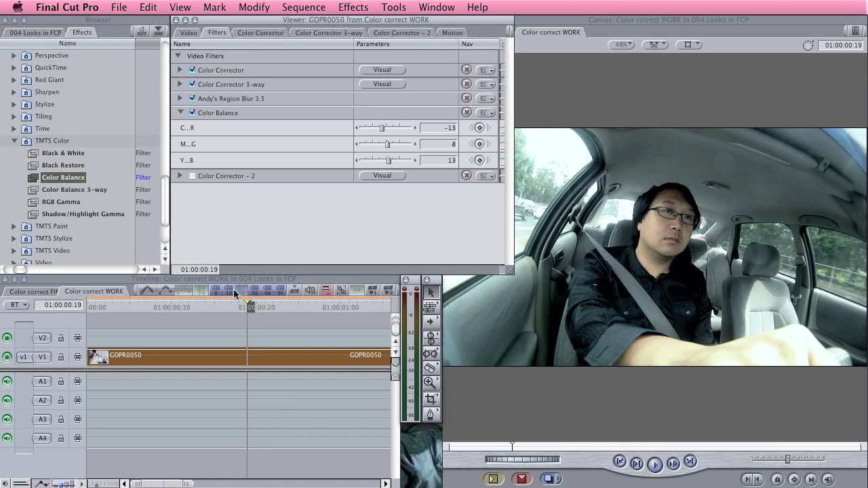
Step: Switch to Chrome, search for "tmts plugin FCP" and open the Too Much Too Soon Free Plugins page
{"action": "key", "text": "super+Tab"}
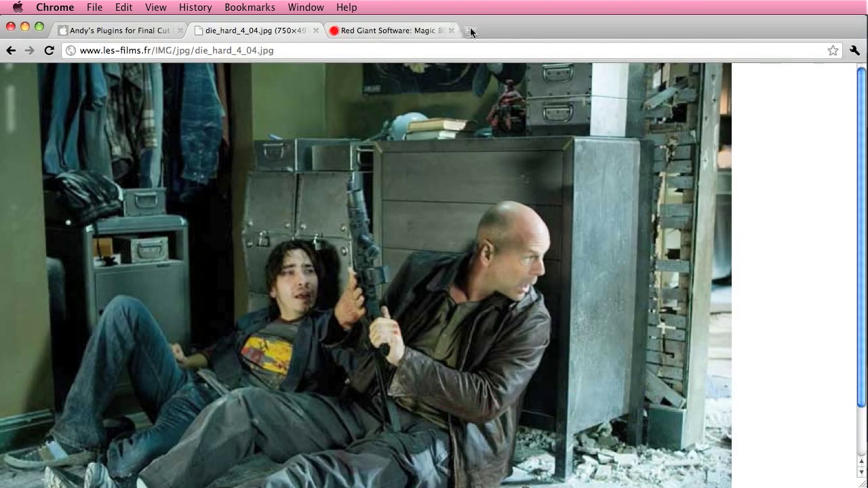
{"action": "left_click", "coordinate": [469, 29]}
{"action": "type", "text": "tm"}
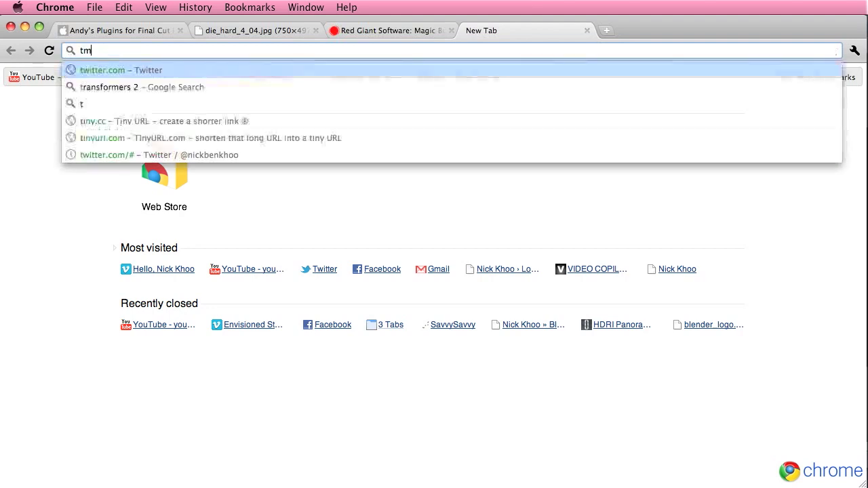
{"action": "type", "text": "ts"}
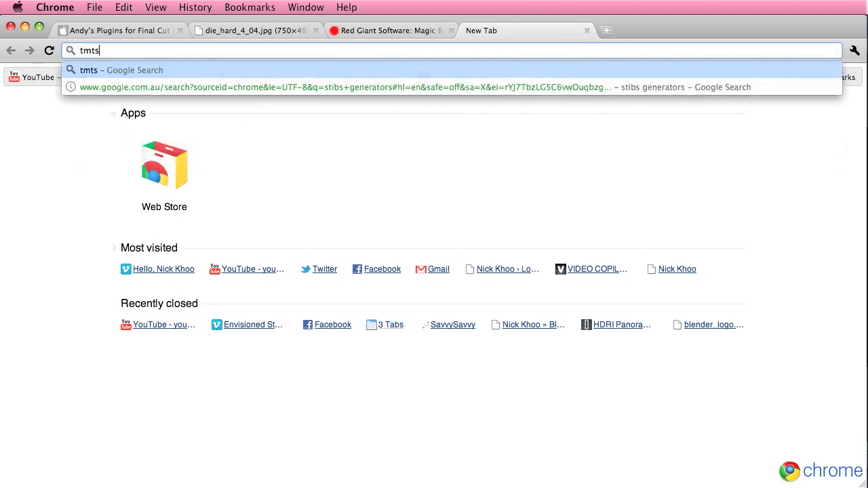
{"action": "type", "text": " plug"}
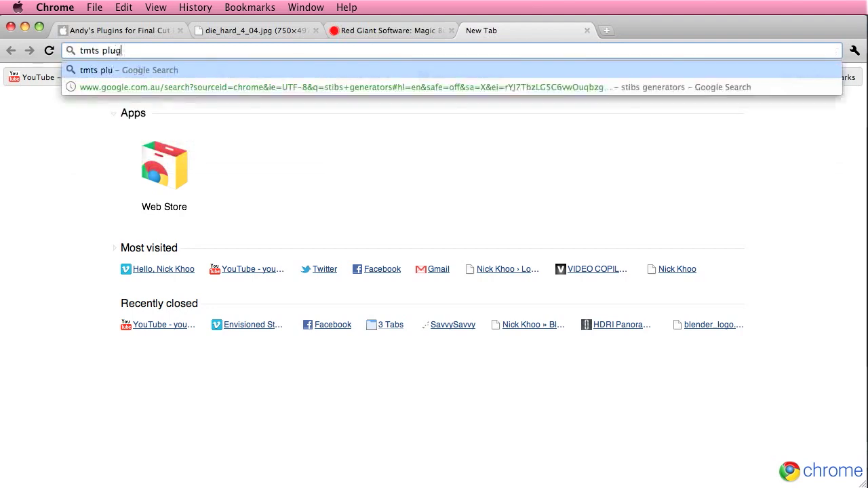
{"action": "type", "text": "in FCP"}
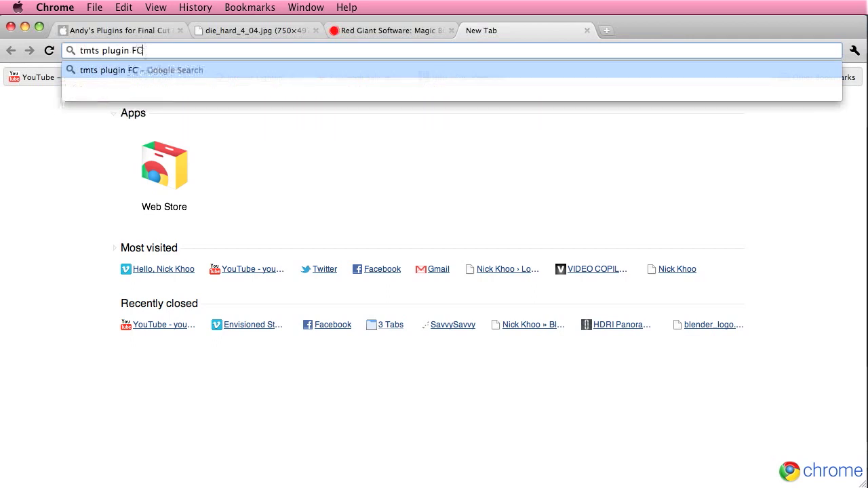
{"action": "key", "text": "Return"}
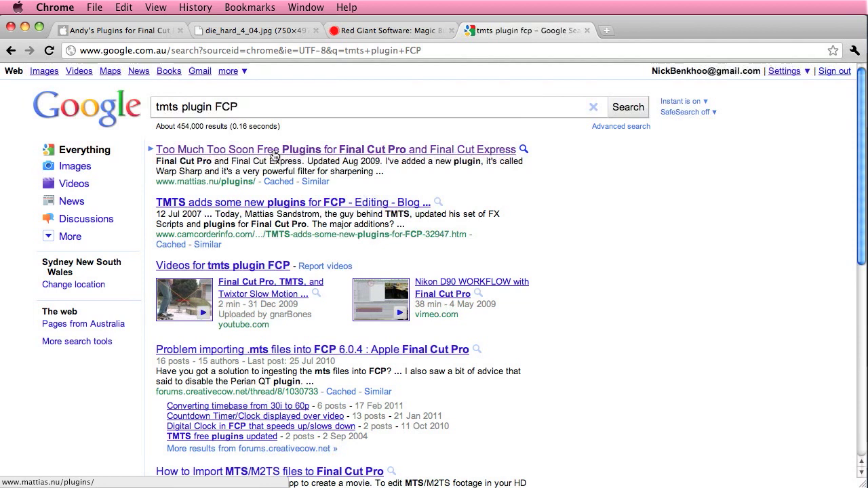
{"action": "left_click", "coordinate": [274, 152]}
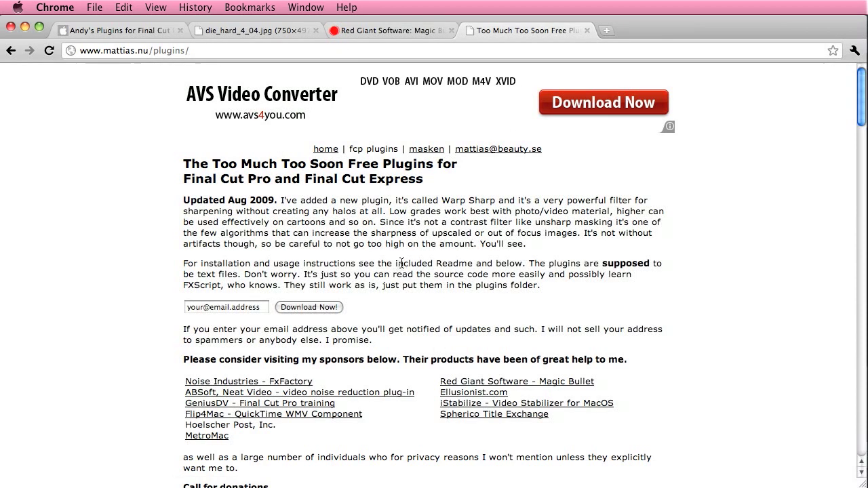
Step: Return to Final Cut Pro, set Color Balance to M...G 10 and Y...B 23, and re-enable Color Corrector - 2
{"action": "key", "text": "super+Tab"}
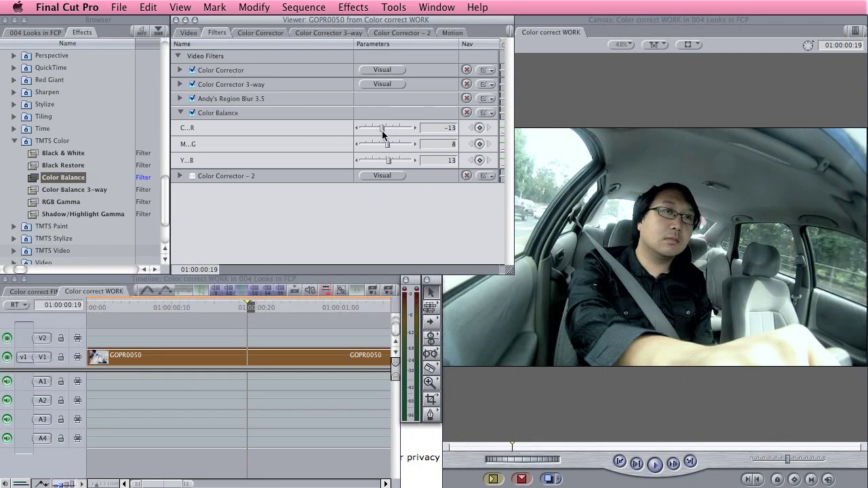
{"action": "left_click_drag", "start_coordinate": [381, 129], "coordinate": [391, 158]}
{"action": "left_click", "coordinate": [230, 177]}
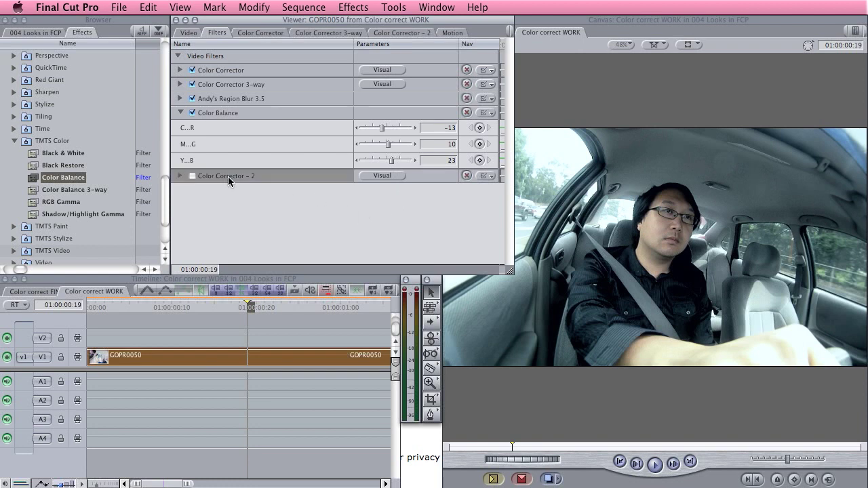
{"action": "left_click", "coordinate": [193, 176]}
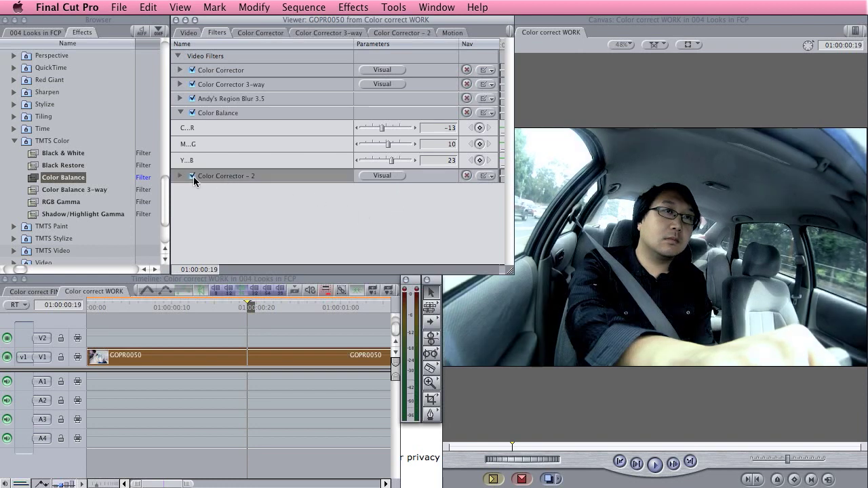
Step: Adjust Color Corrector - 2 with whites reset, mids slightly higher, blacks slightly lower, saturation increased and the hue rotated toward red
{"action": "left_click", "coordinate": [373, 171]}
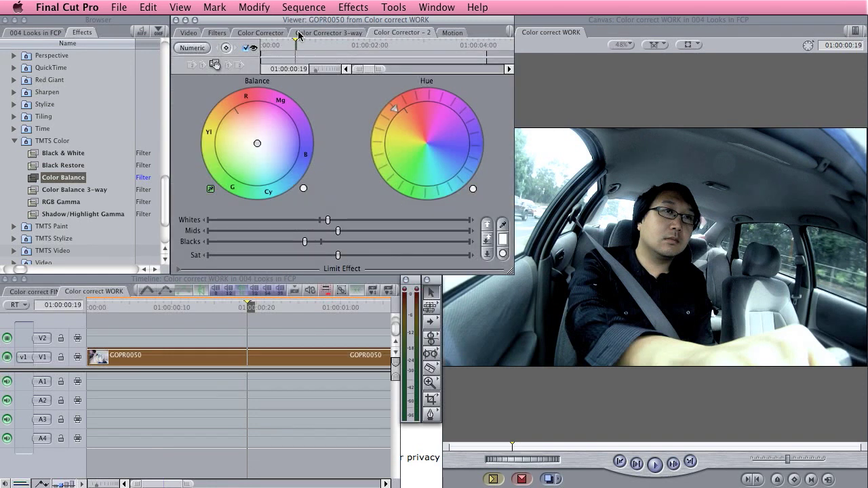
{"action": "left_click", "coordinate": [217, 32]}
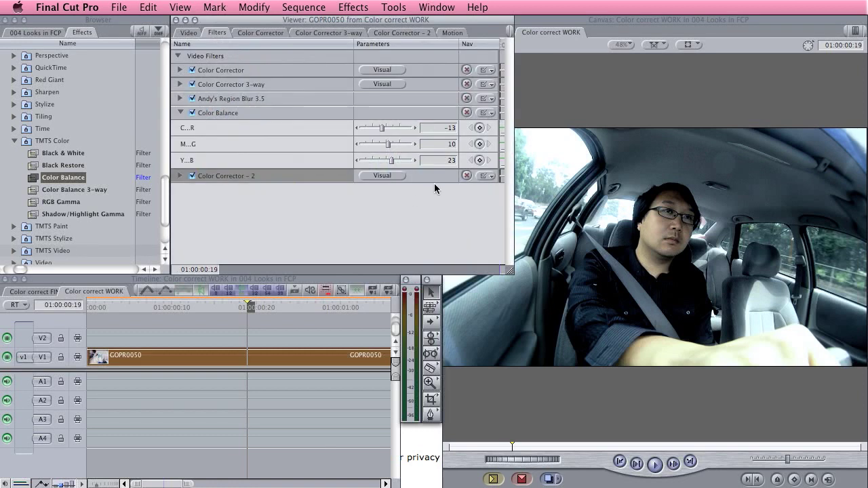
{"action": "left_click", "coordinate": [394, 176]}
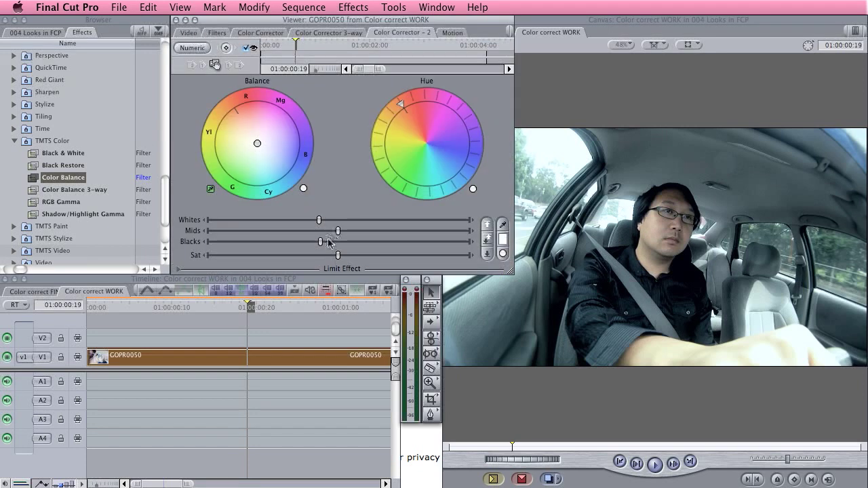
{"action": "left_click_drag", "start_coordinate": [342, 231], "coordinate": [316, 242]}
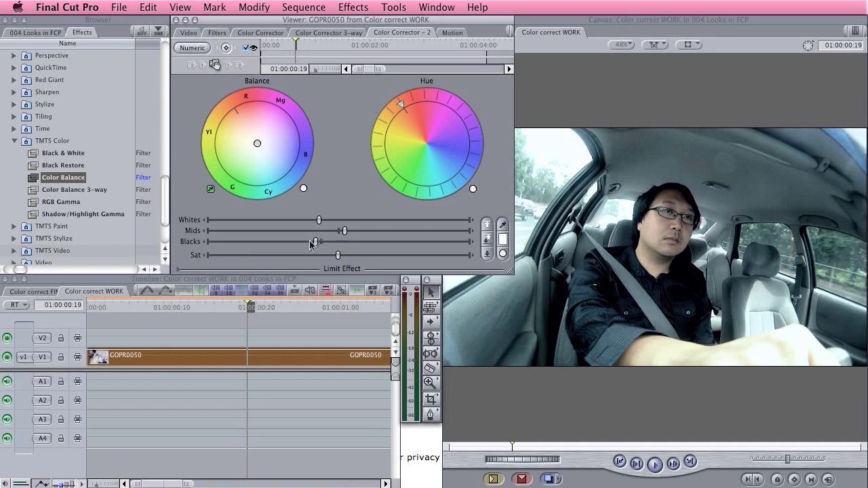
{"action": "left_click_drag", "start_coordinate": [341, 256], "coordinate": [386, 254]}
{"action": "left_click_drag", "start_coordinate": [410, 97], "coordinate": [430, 93]}
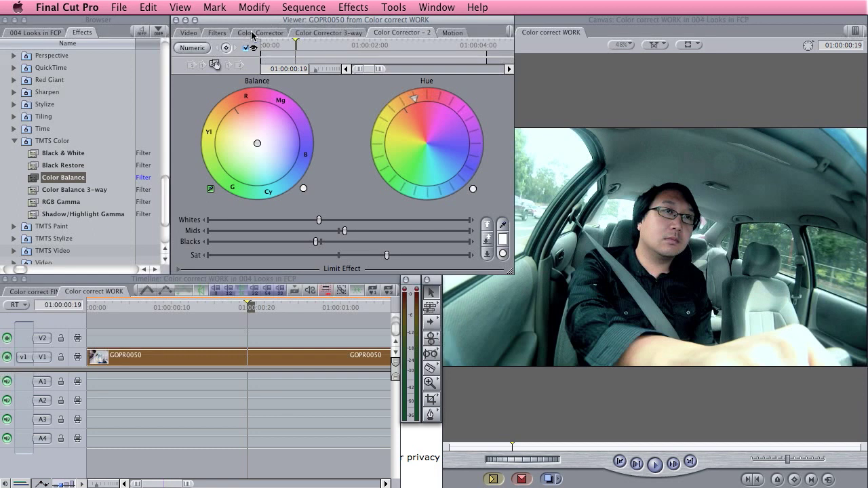
Step: Rotate the hue of the first Color Corrector filter slightly further toward yellow
{"action": "left_click", "coordinate": [215, 32]}
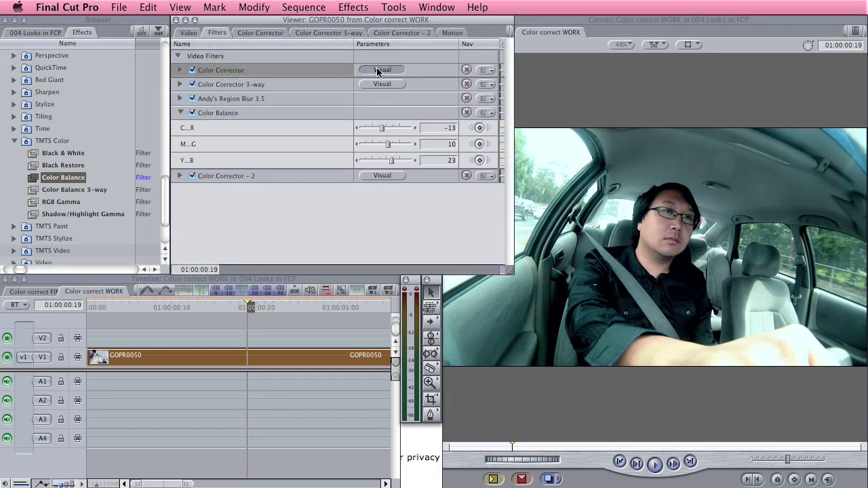
{"action": "left_click", "coordinate": [377, 70]}
{"action": "left_click_drag", "start_coordinate": [407, 97], "coordinate": [401, 100]}
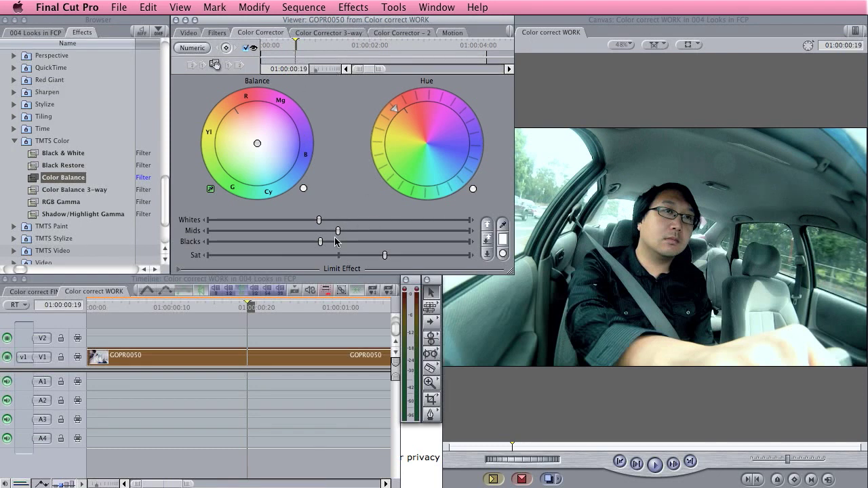
Step: Lower the mids and blacks slightly and raise the whites a little in Color Corrector - 2
{"action": "left_click", "coordinate": [221, 32]}
{"action": "left_click", "coordinate": [376, 175]}
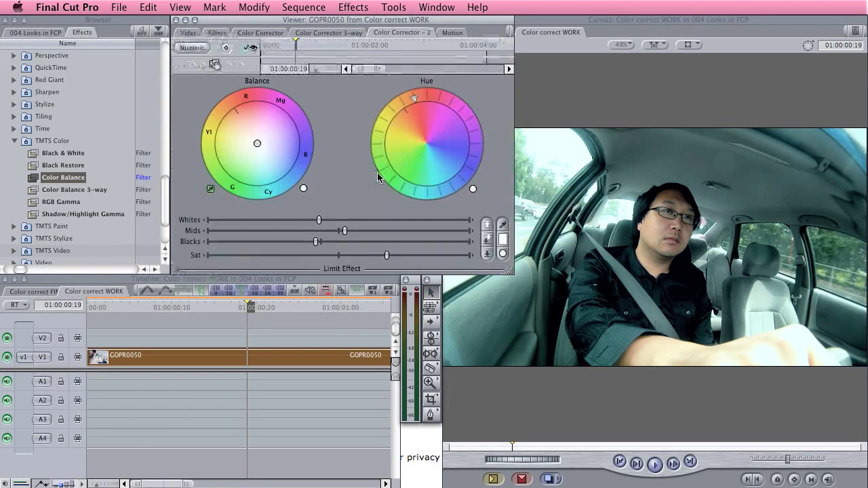
{"action": "left_click_drag", "start_coordinate": [345, 231], "coordinate": [343, 233]}
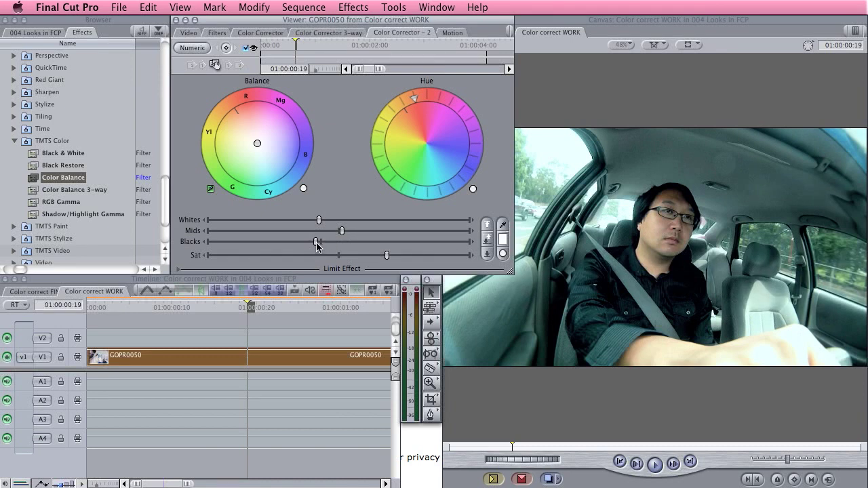
{"action": "mouse_move", "coordinate": [315, 242]}
{"action": "left_mouse_down"}
{"action": "mouse_move", "coordinate": [341, 232]}
{"action": "mouse_move", "coordinate": [313, 247]}
{"action": "left_mouse_up"}
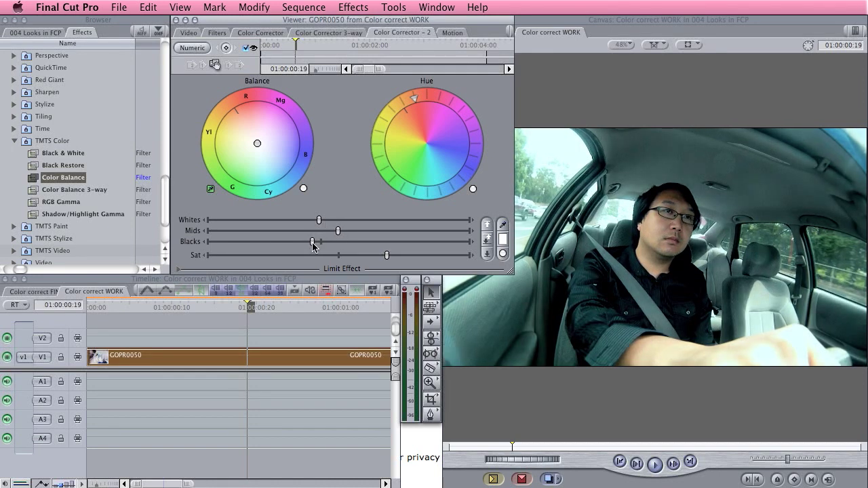
{"action": "left_click_drag", "start_coordinate": [319, 220], "coordinate": [322, 219]}
Step: Crop the GOPR0050 clip by 13 at both the top and the bottom for a letterbox look
{"action": "left_click", "coordinate": [306, 349]}
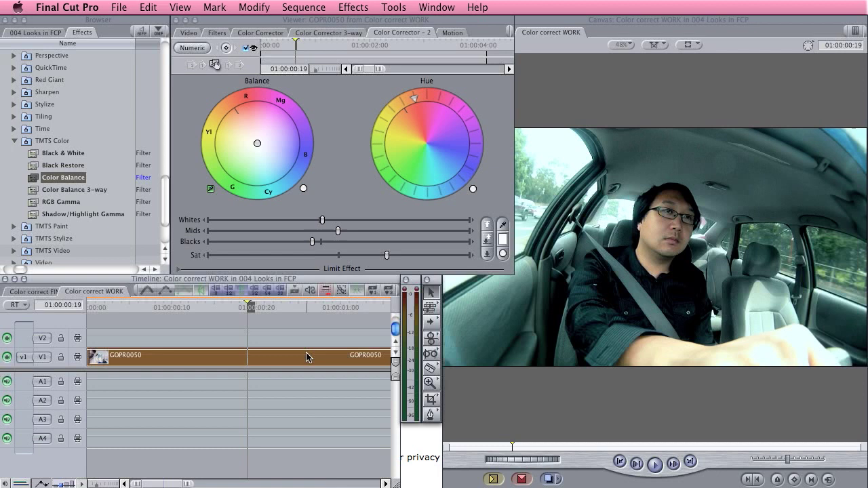
{"action": "left_click", "coordinate": [452, 32]}
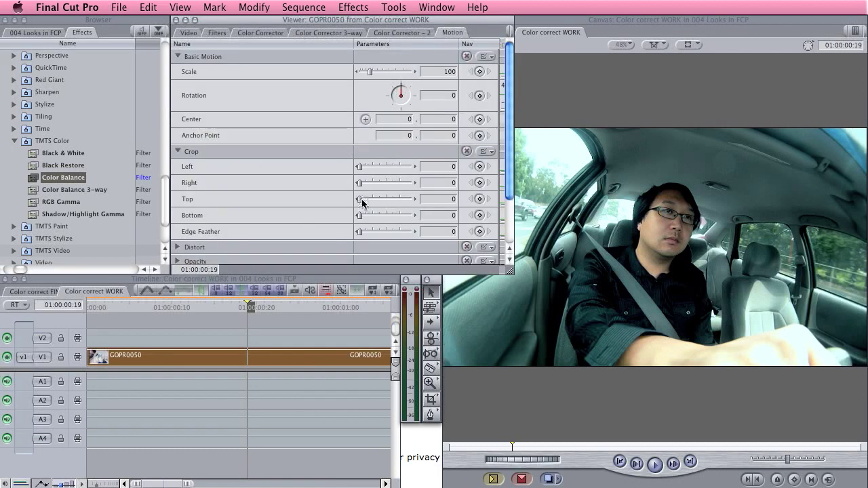
{"action": "left_click", "coordinate": [449, 199]}
{"action": "type", "text": "13"}
{"action": "key", "text": "Return"}
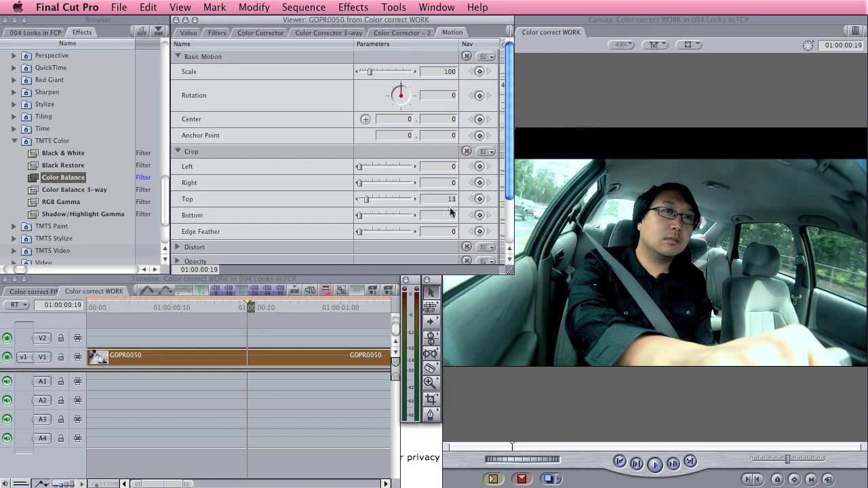
{"action": "left_click", "coordinate": [449, 215]}
{"action": "type", "text": "13"}
{"action": "key", "text": "Return"}
{"action": "left_click", "coordinate": [569, 402]}
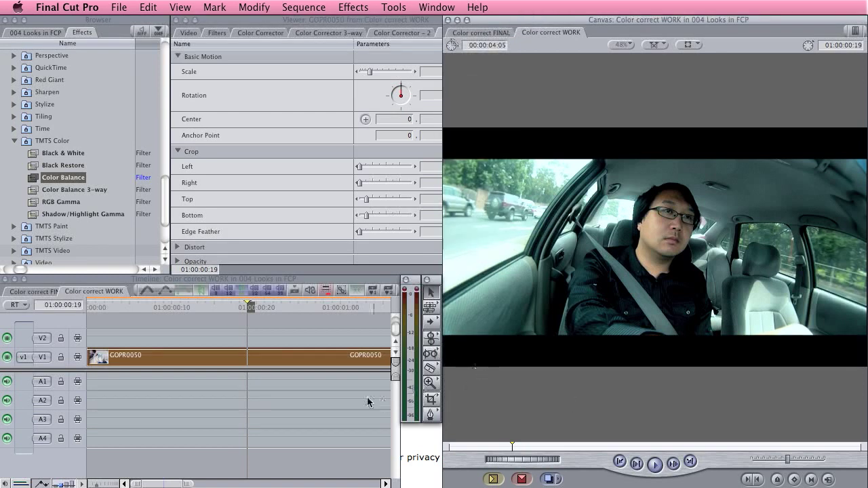
Step: Duplicate the GOPR0050 clip onto V2 and remove the crop and filters attributes from the copy
{"action": "left_click_drag", "start_coordinate": [267, 349], "coordinate": [288, 336]}
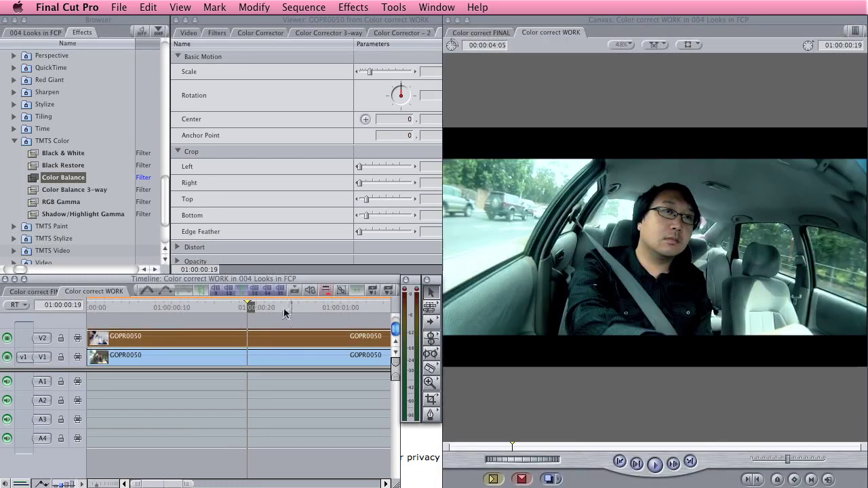
{"action": "key", "text": "alt+super+v"}
{"action": "left_click", "coordinate": [591, 252]}
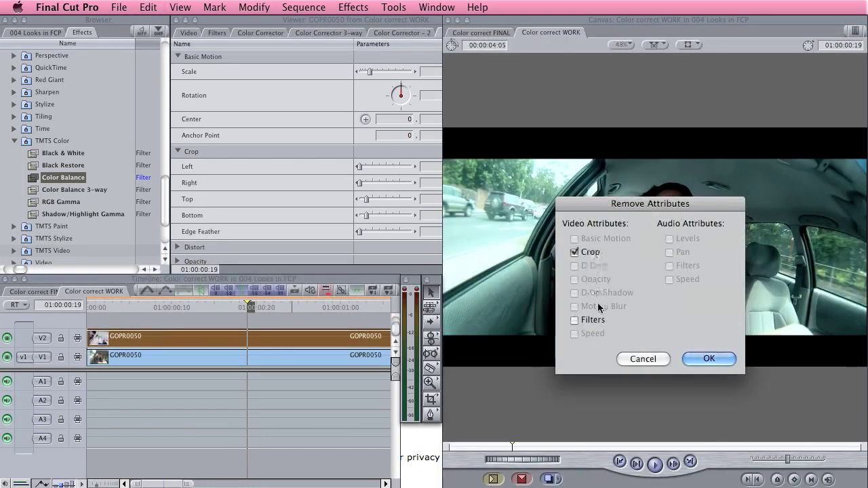
{"action": "left_click", "coordinate": [710, 359]}
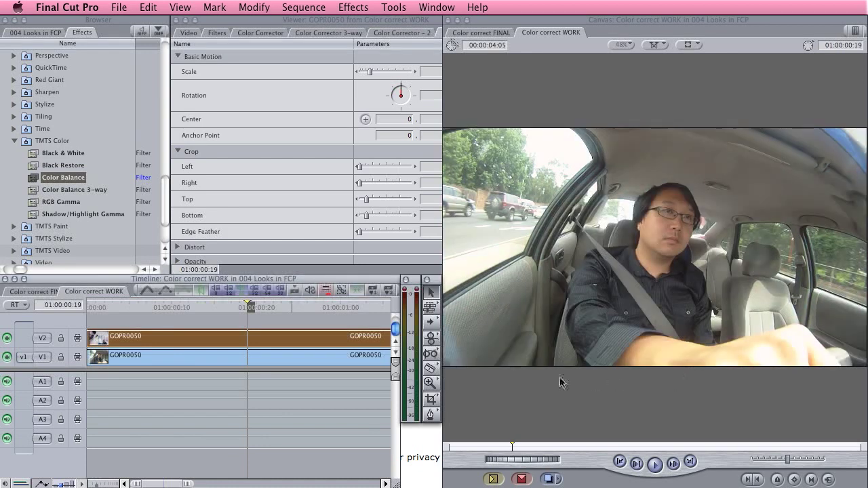
Step: Toggle the ungraded V2 clip repeatedly to compare it with the graded clip, leave it disabled, and move the playhead to 01:00:00:21
{"action": "key", "text": "ctrl+b"}
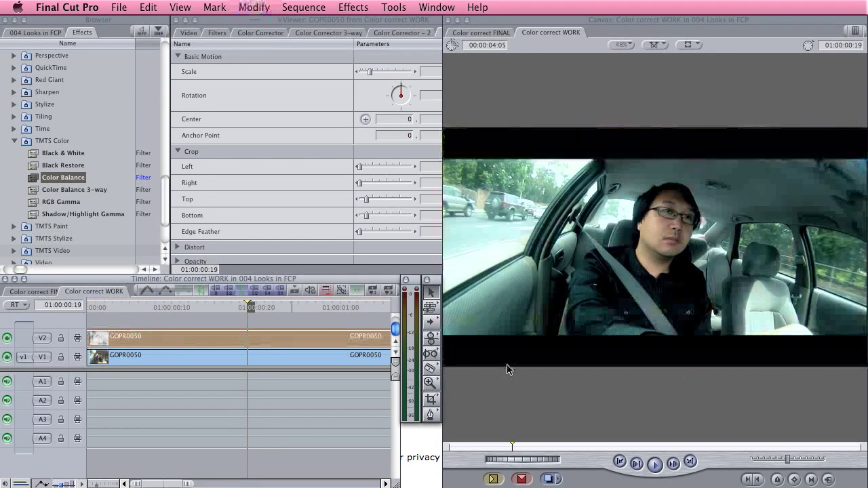
{"action": "key", "text": "ctrl+b"}
{"action": "key", "text": "ctrl+b"}
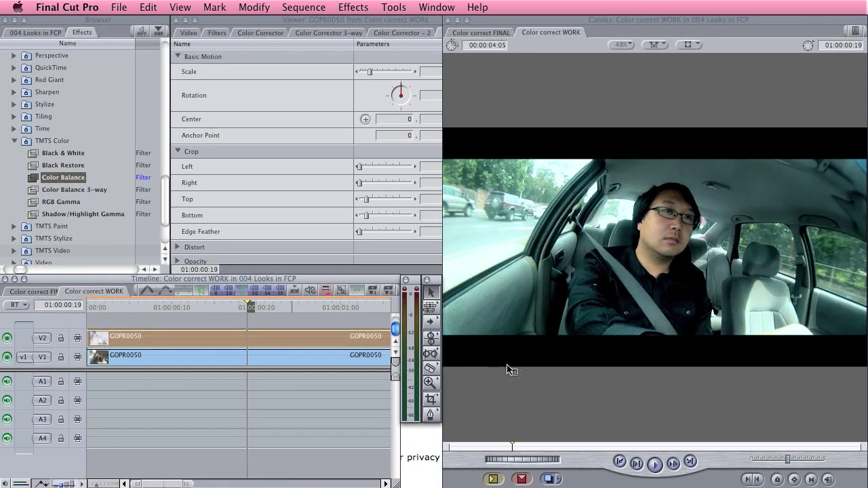
{"action": "key", "text": "ctrl+b"}
{"action": "key", "text": "ctrl+b"}
{"action": "key", "text": "ctrl+b"}
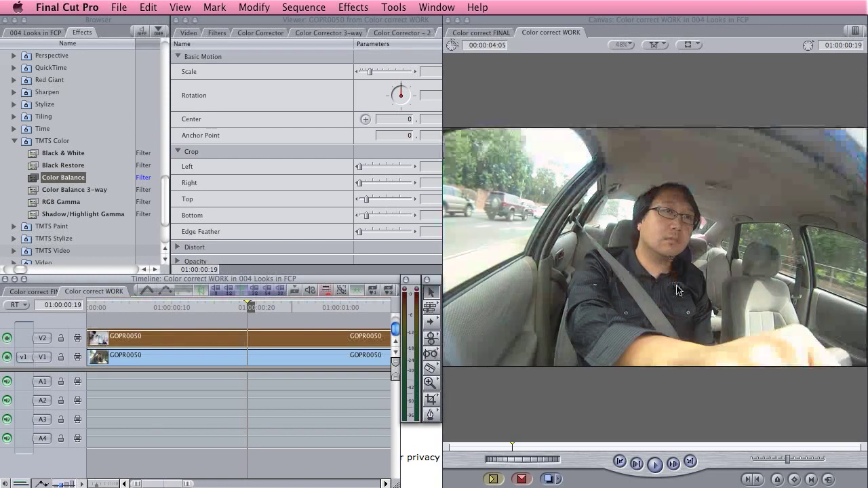
{"action": "key", "text": "ctrl+b"}
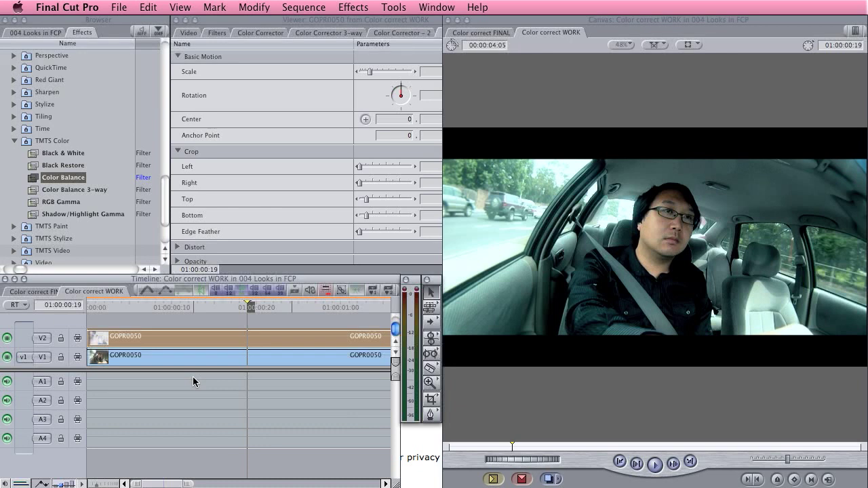
{"action": "key", "text": "ctrl+b"}
{"action": "key", "text": "ctrl+b"}
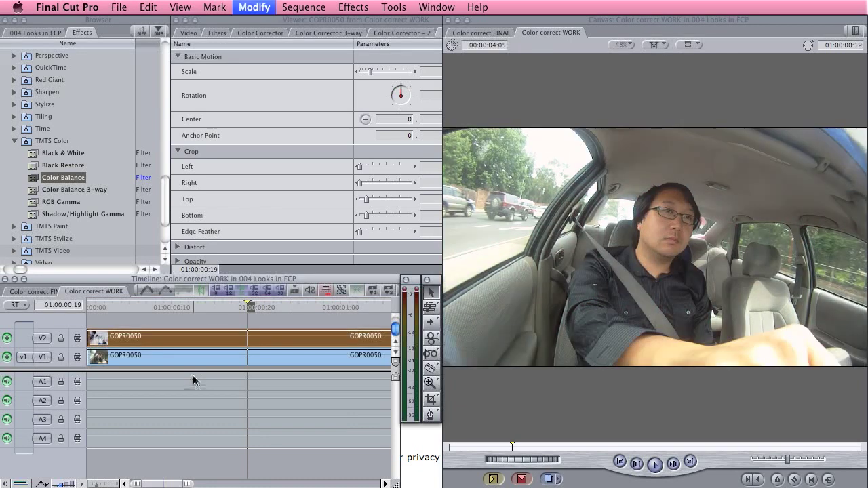
{"action": "key", "text": "ctrl+b"}
{"action": "key", "text": "ctrl+b"}
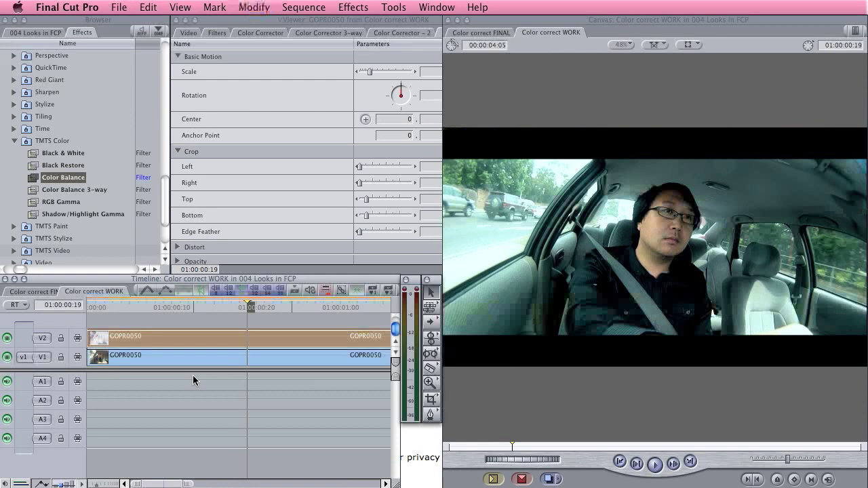
{"action": "key", "text": "ctrl+b"}
{"action": "key", "text": "ctrl+b"}
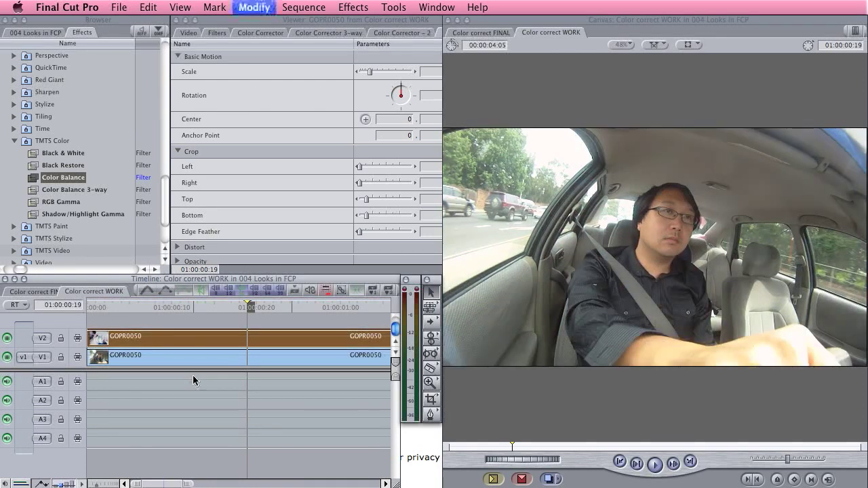
{"action": "key", "text": "ctrl+b"}
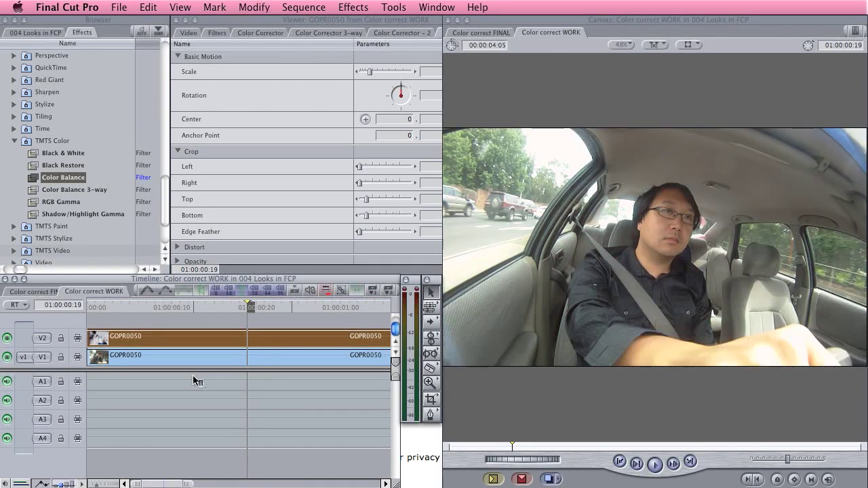
{"action": "key", "text": "ctrl+b"}
{"action": "key", "text": "ctrl+b"}
{"action": "key", "text": "ctrl+b"}
{"action": "key", "text": "ctrl+b"}
{"action": "key", "text": "ctrl+b"}
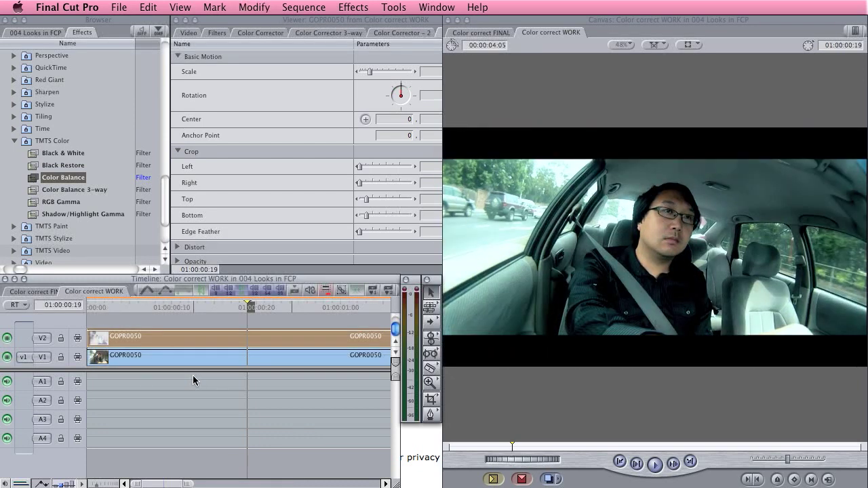
{"action": "left_click", "coordinate": [262, 312]}
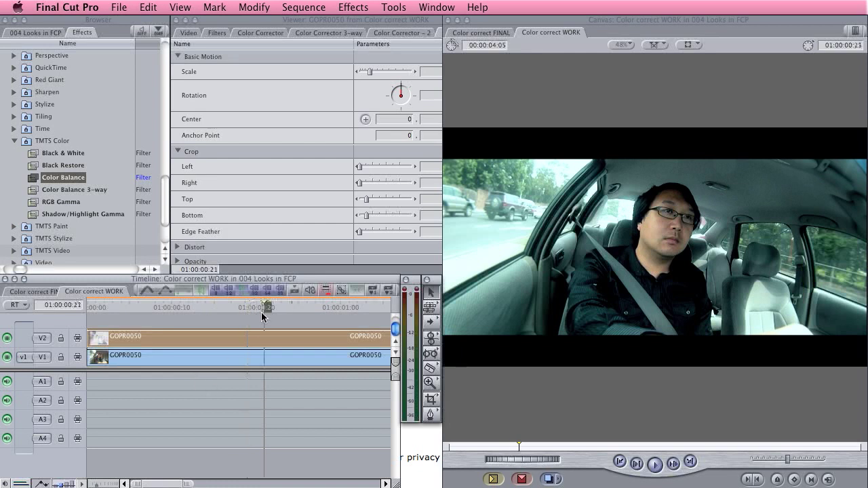